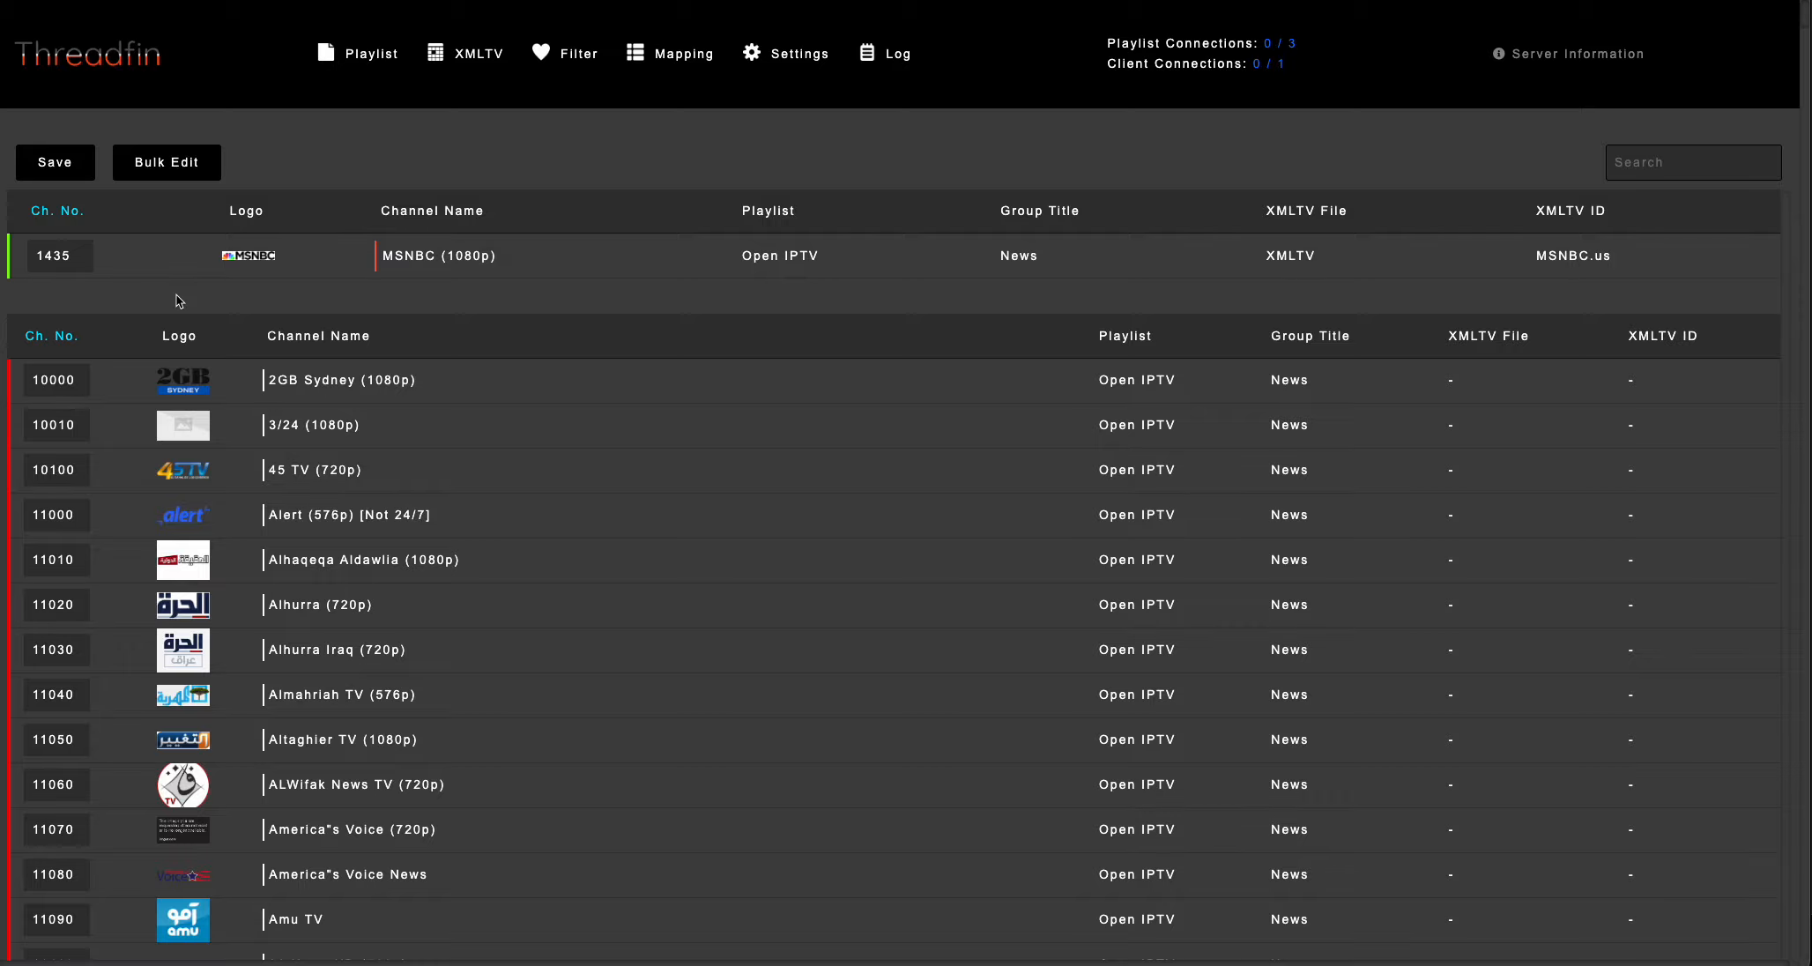
Look through the inactive News channels in the mapping list for one to map.
{"action": "scroll", "coordinate": [179, 301], "scroll_direction": "down", "scroll_amount": 1}
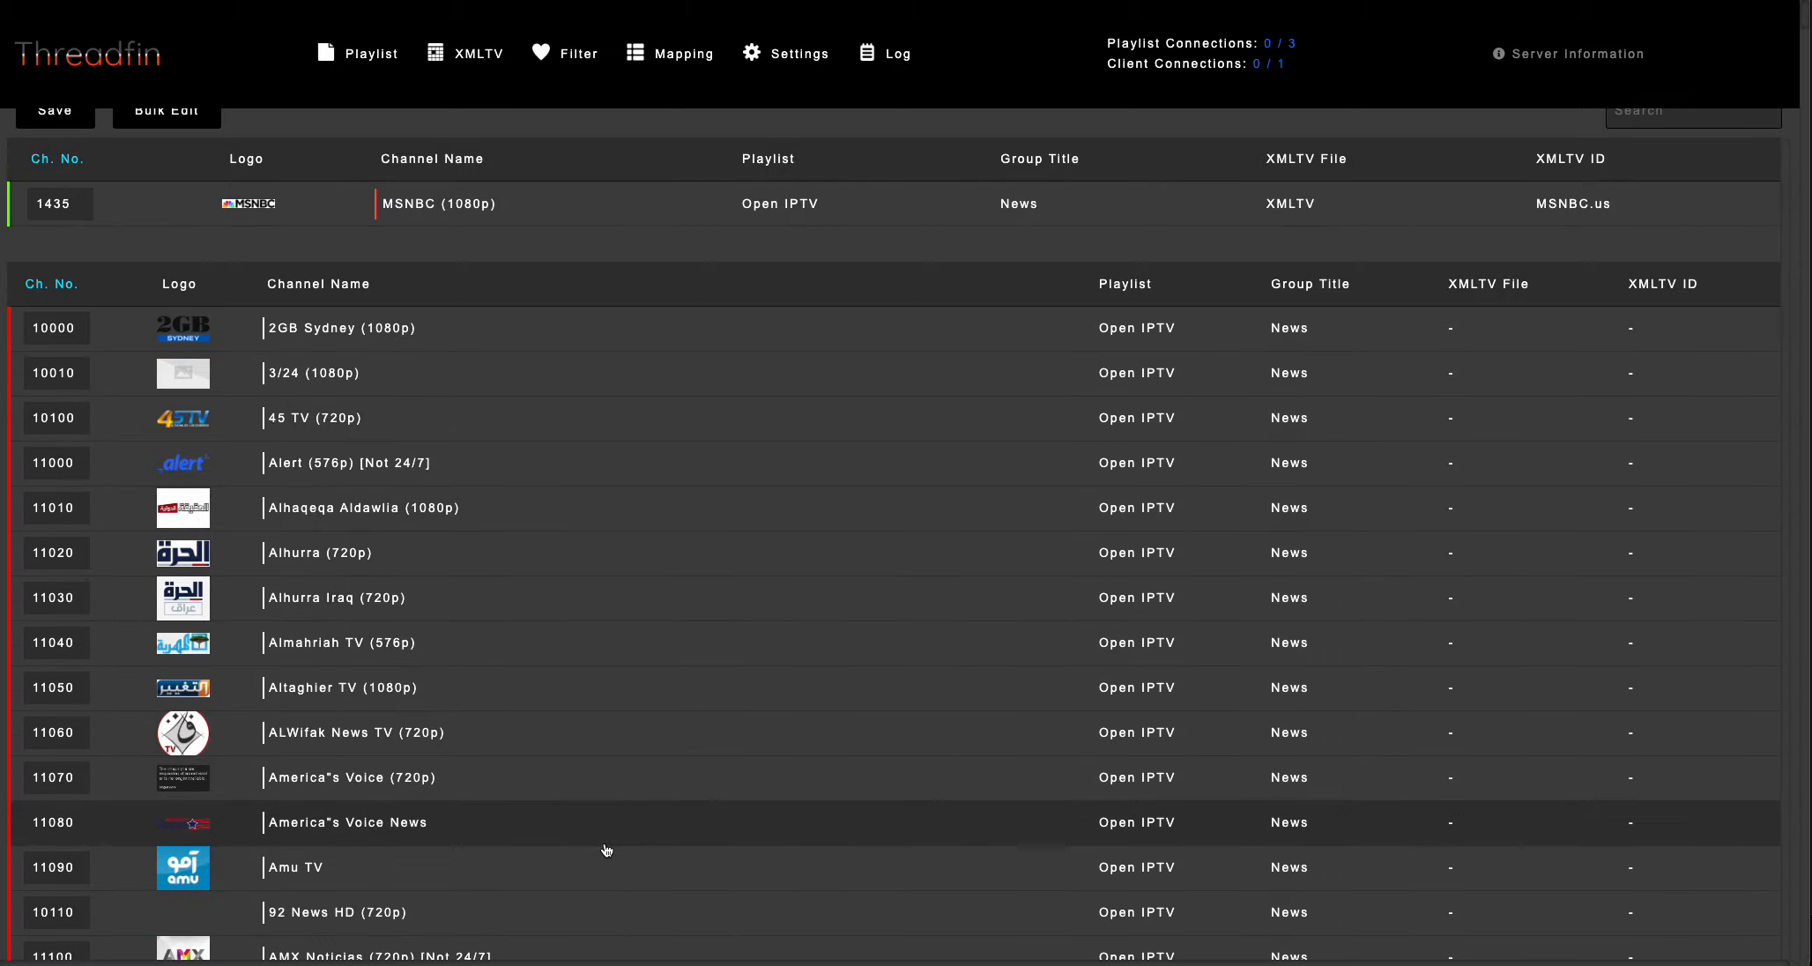
{"action": "scroll", "coordinate": [518, 492], "scroll_direction": "down", "scroll_amount": 8}
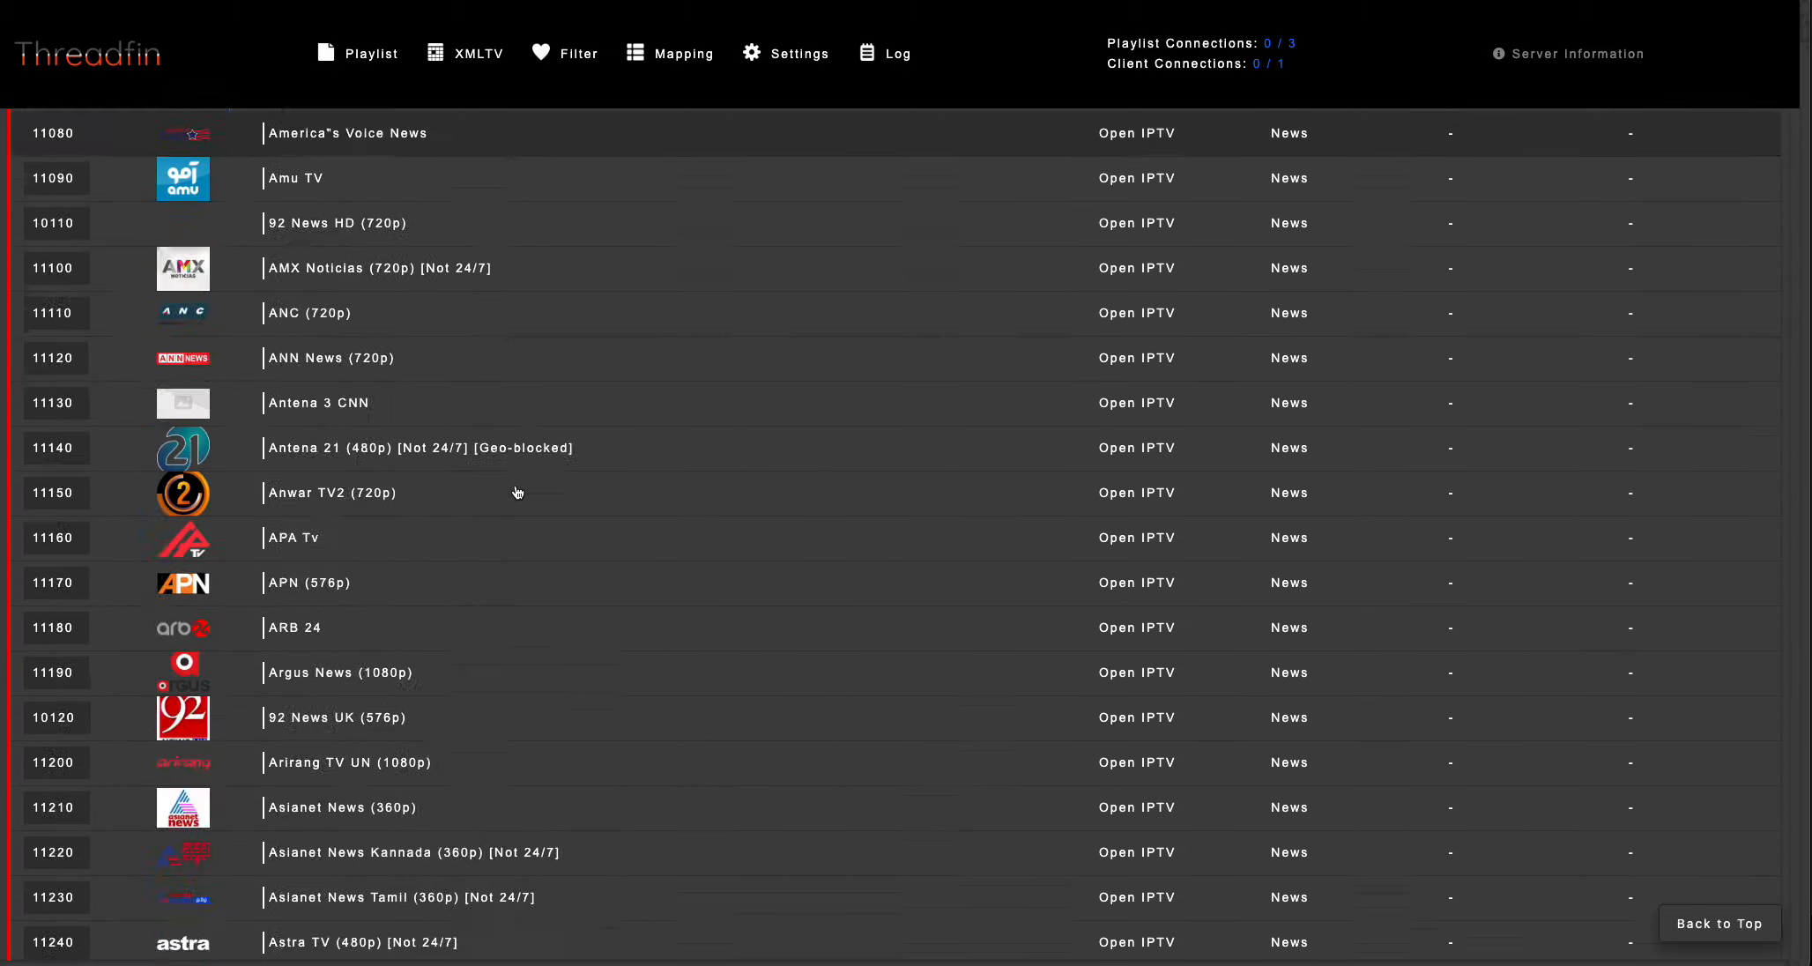
{"action": "scroll", "coordinate": [517, 492], "scroll_direction": "down", "scroll_amount": 20}
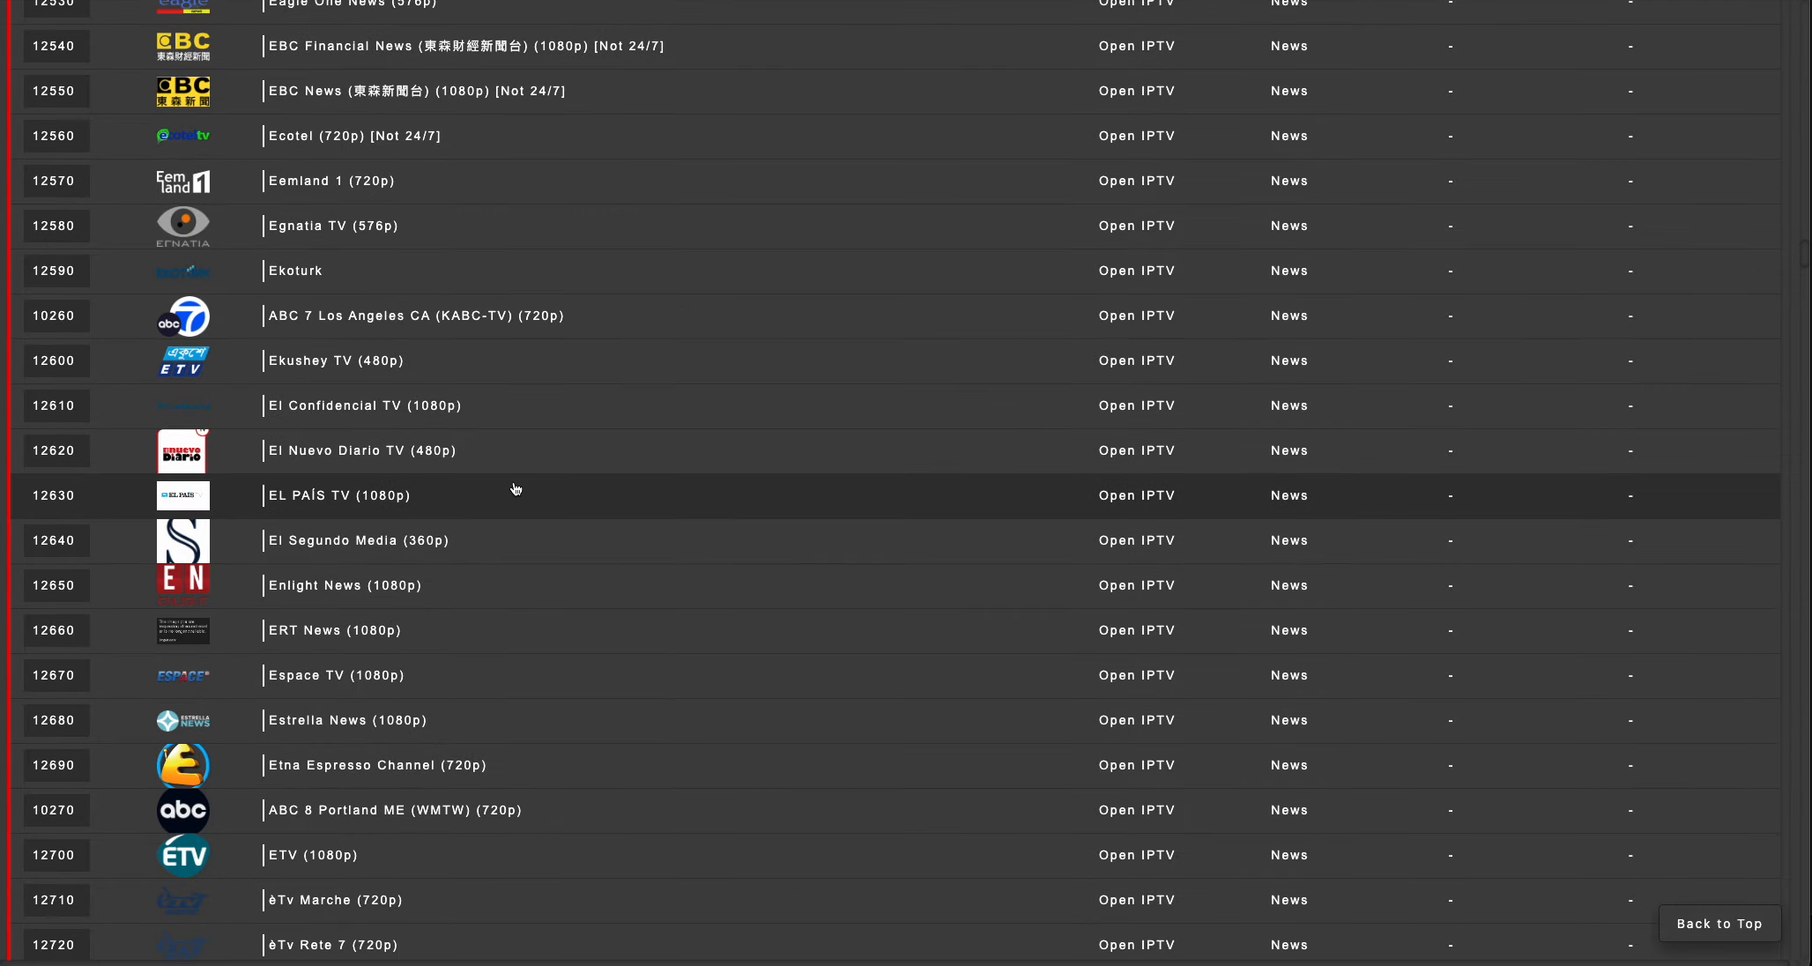
{"action": "scroll", "coordinate": [515, 490], "scroll_direction": "down", "scroll_amount": 20}
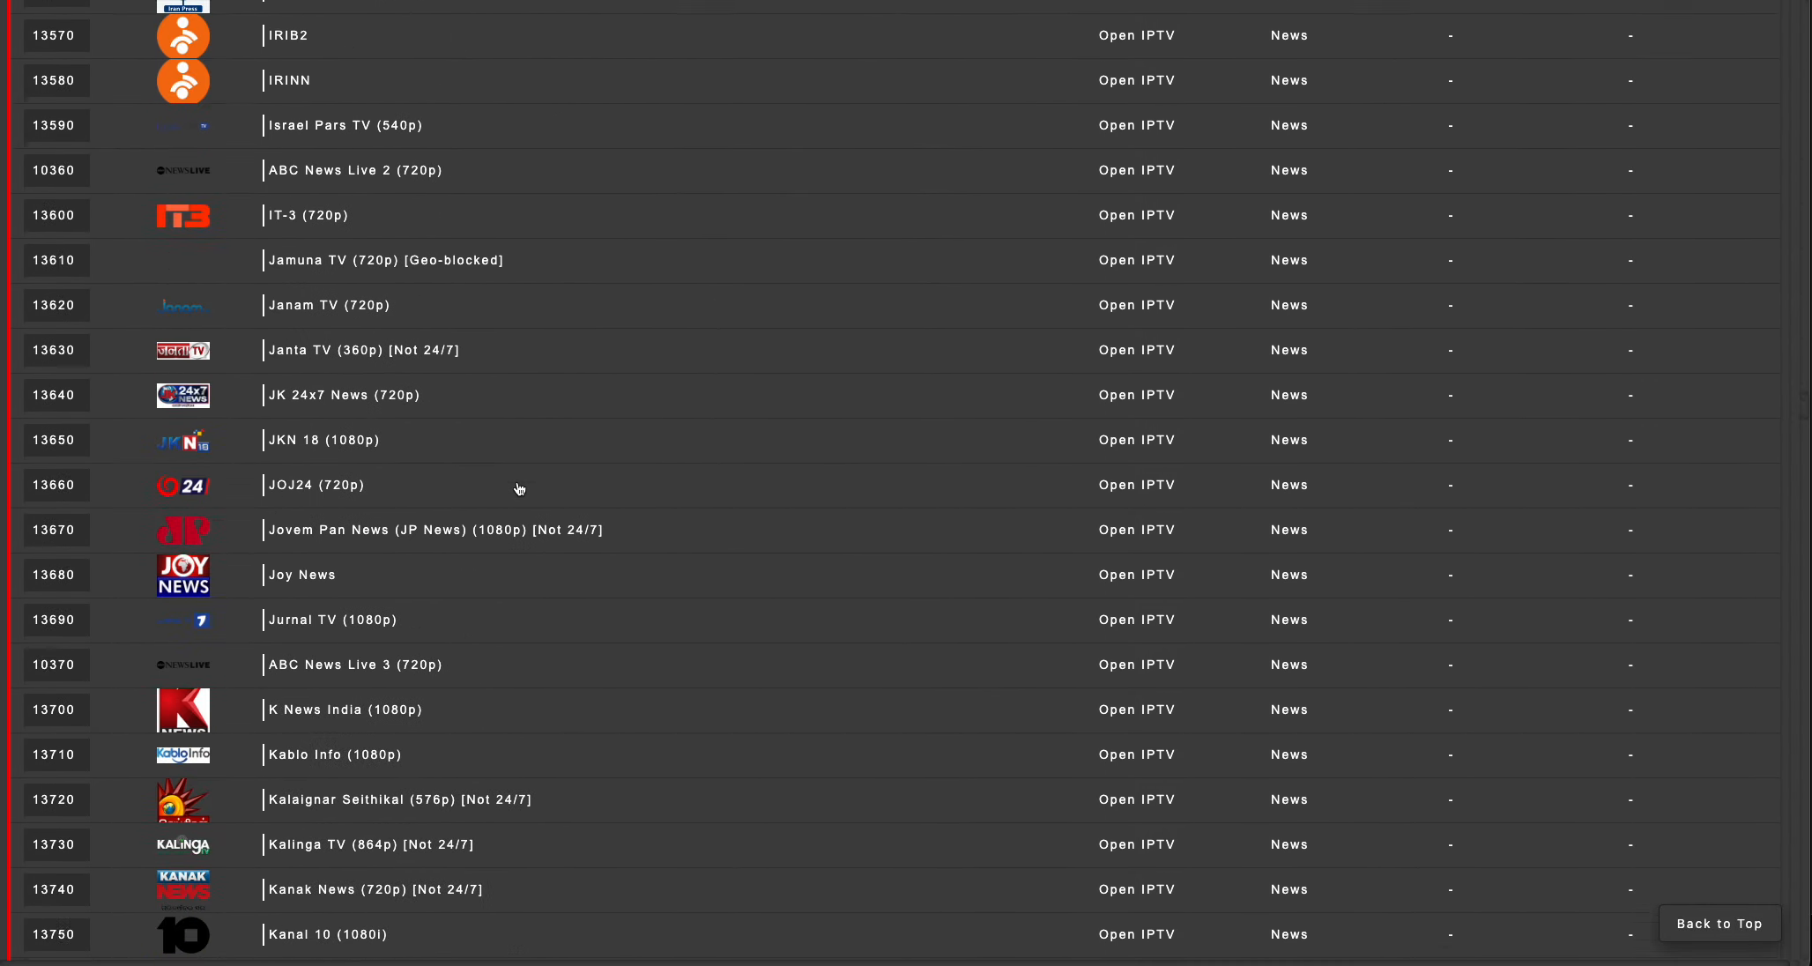
{"action": "scroll", "coordinate": [519, 490], "scroll_direction": "down", "scroll_amount": 20}
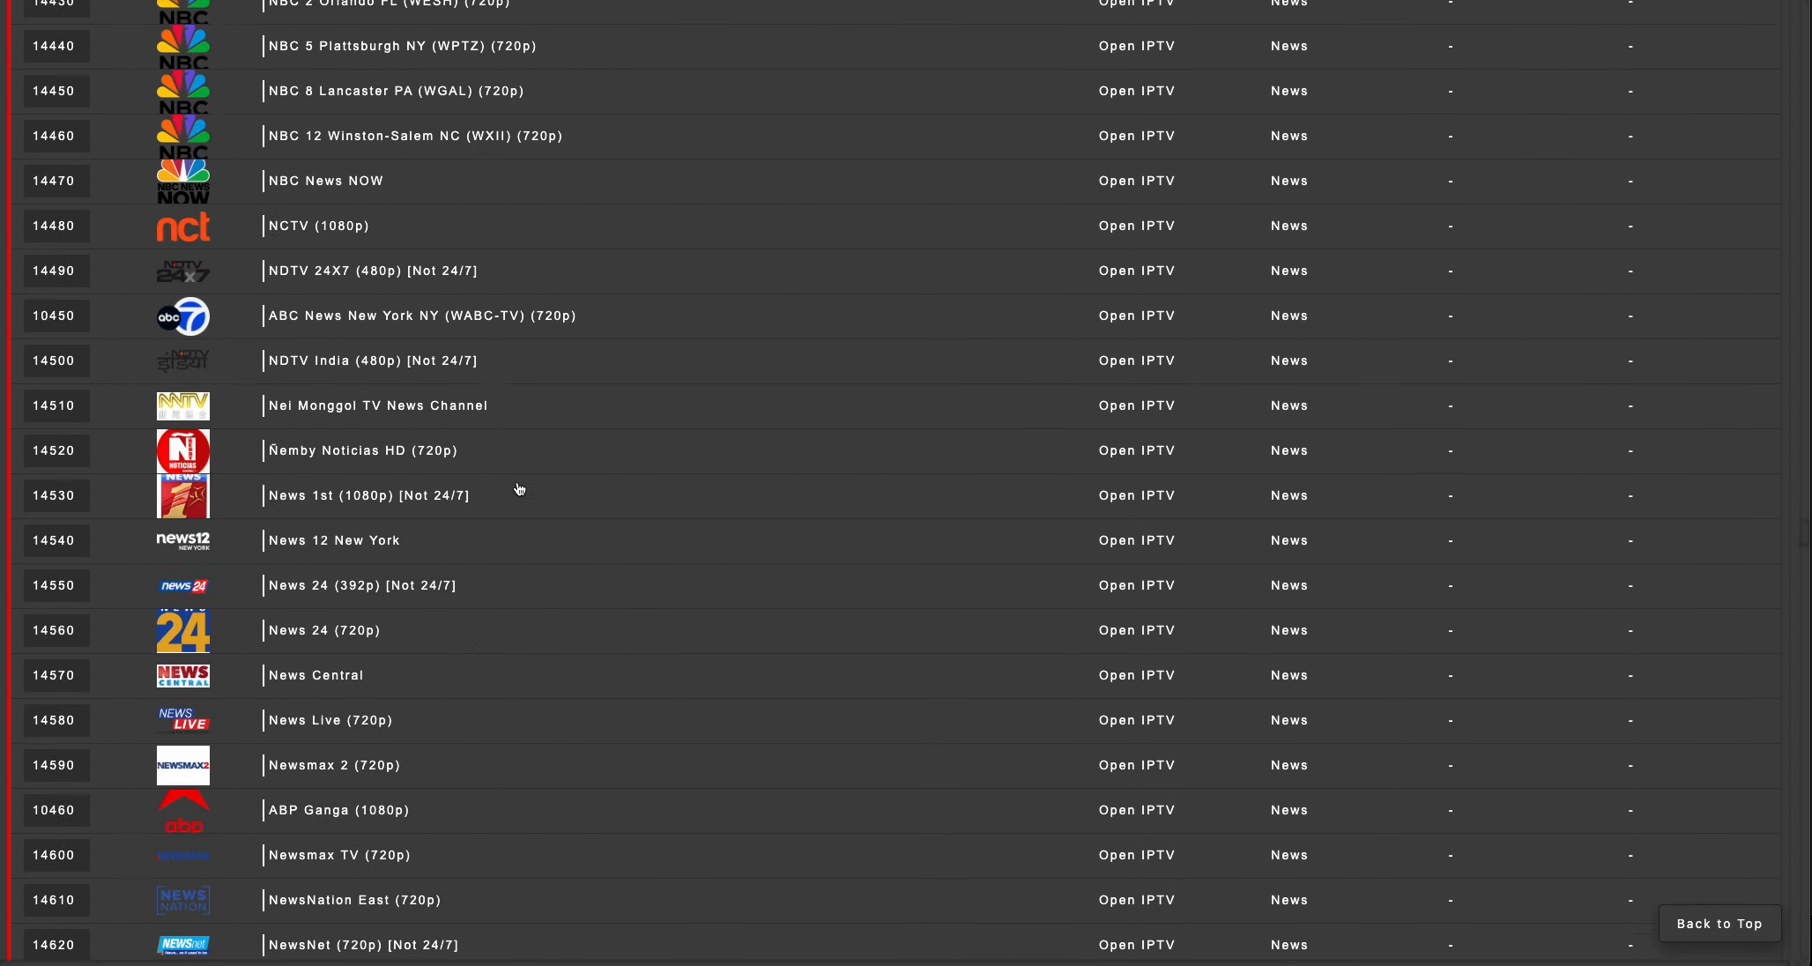
{"action": "scroll", "coordinate": [520, 489], "scroll_direction": "down", "scroll_amount": 12}
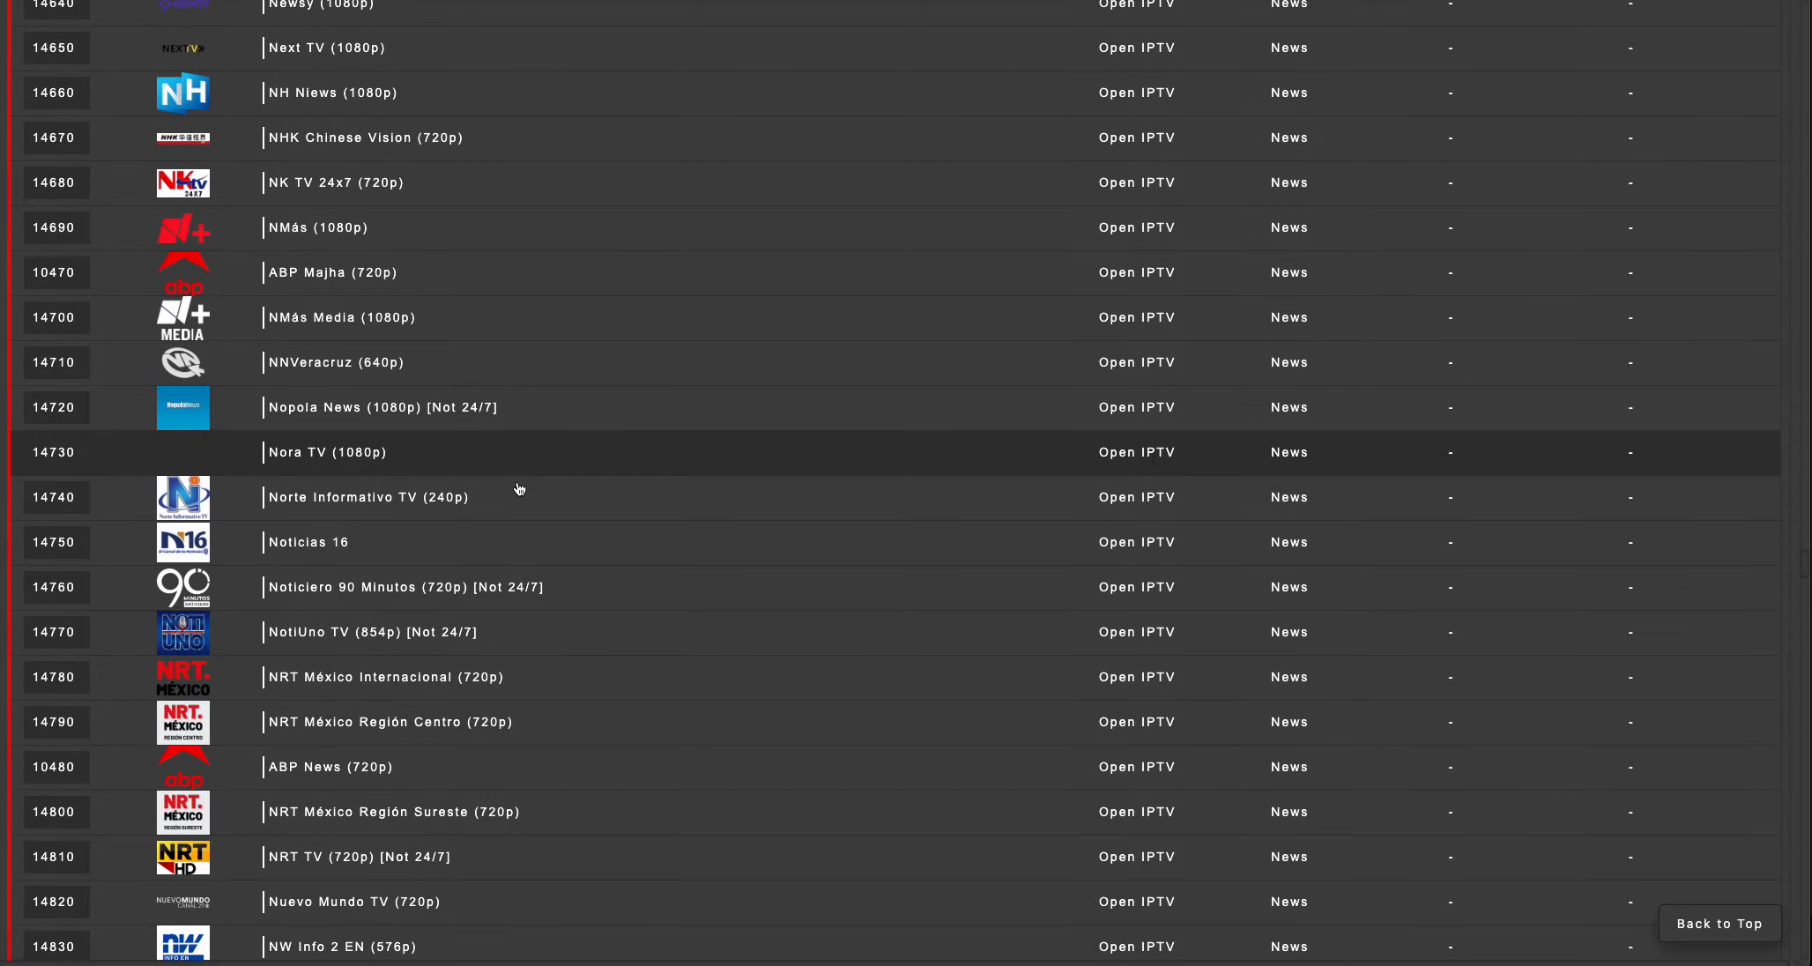
{"action": "scroll", "coordinate": [519, 489], "scroll_direction": "up", "scroll_amount": 1}
{"action": "scroll", "coordinate": [519, 489], "scroll_direction": "down", "scroll_amount": 20}
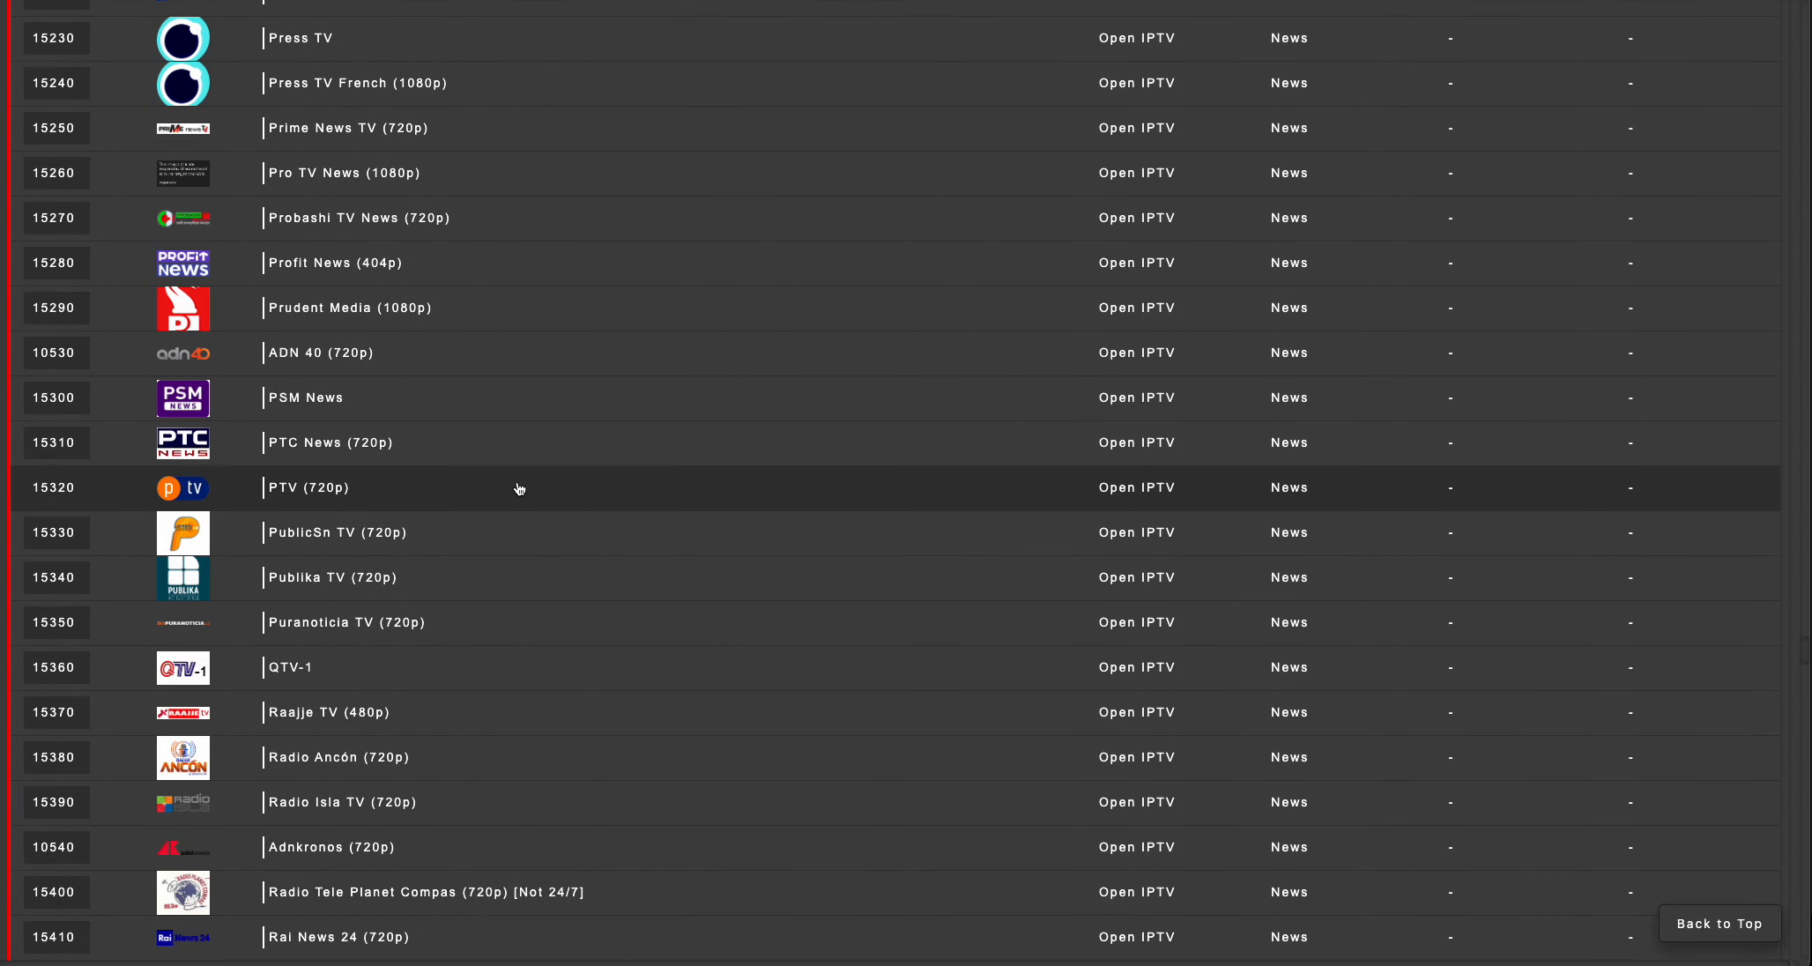
{"action": "scroll", "coordinate": [520, 489], "scroll_direction": "down", "scroll_amount": 10}
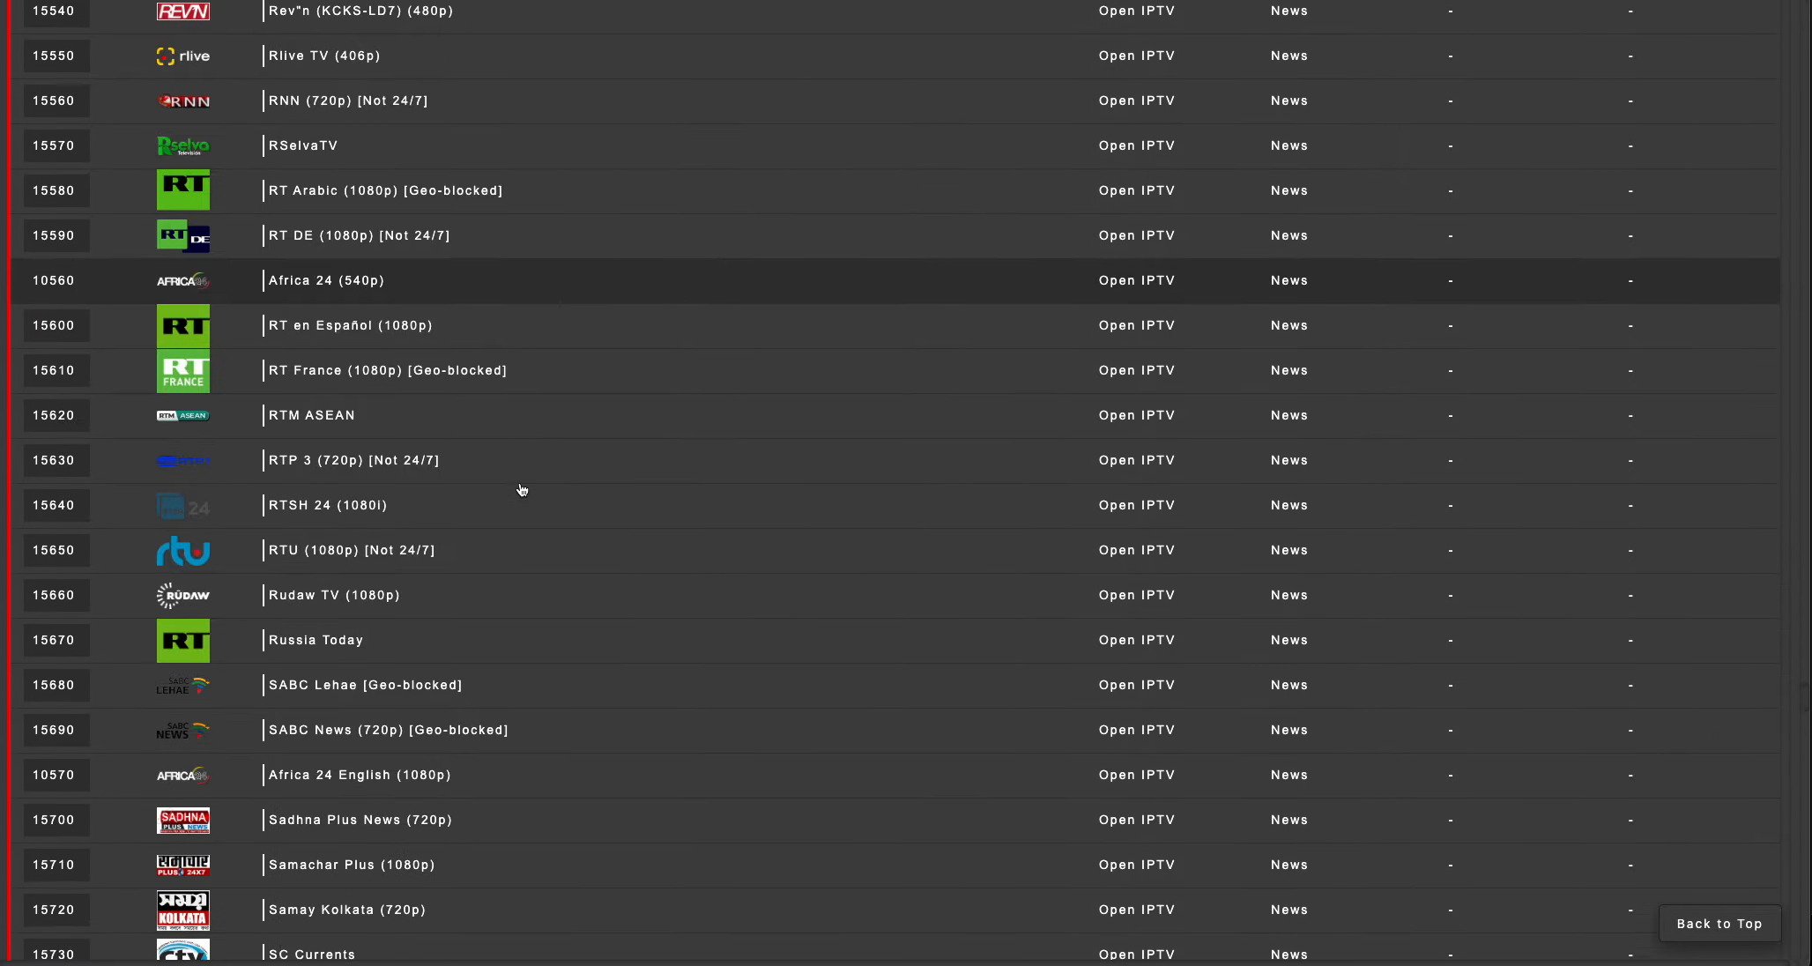
{"action": "scroll", "coordinate": [567, 537], "scroll_direction": "down", "scroll_amount": 13}
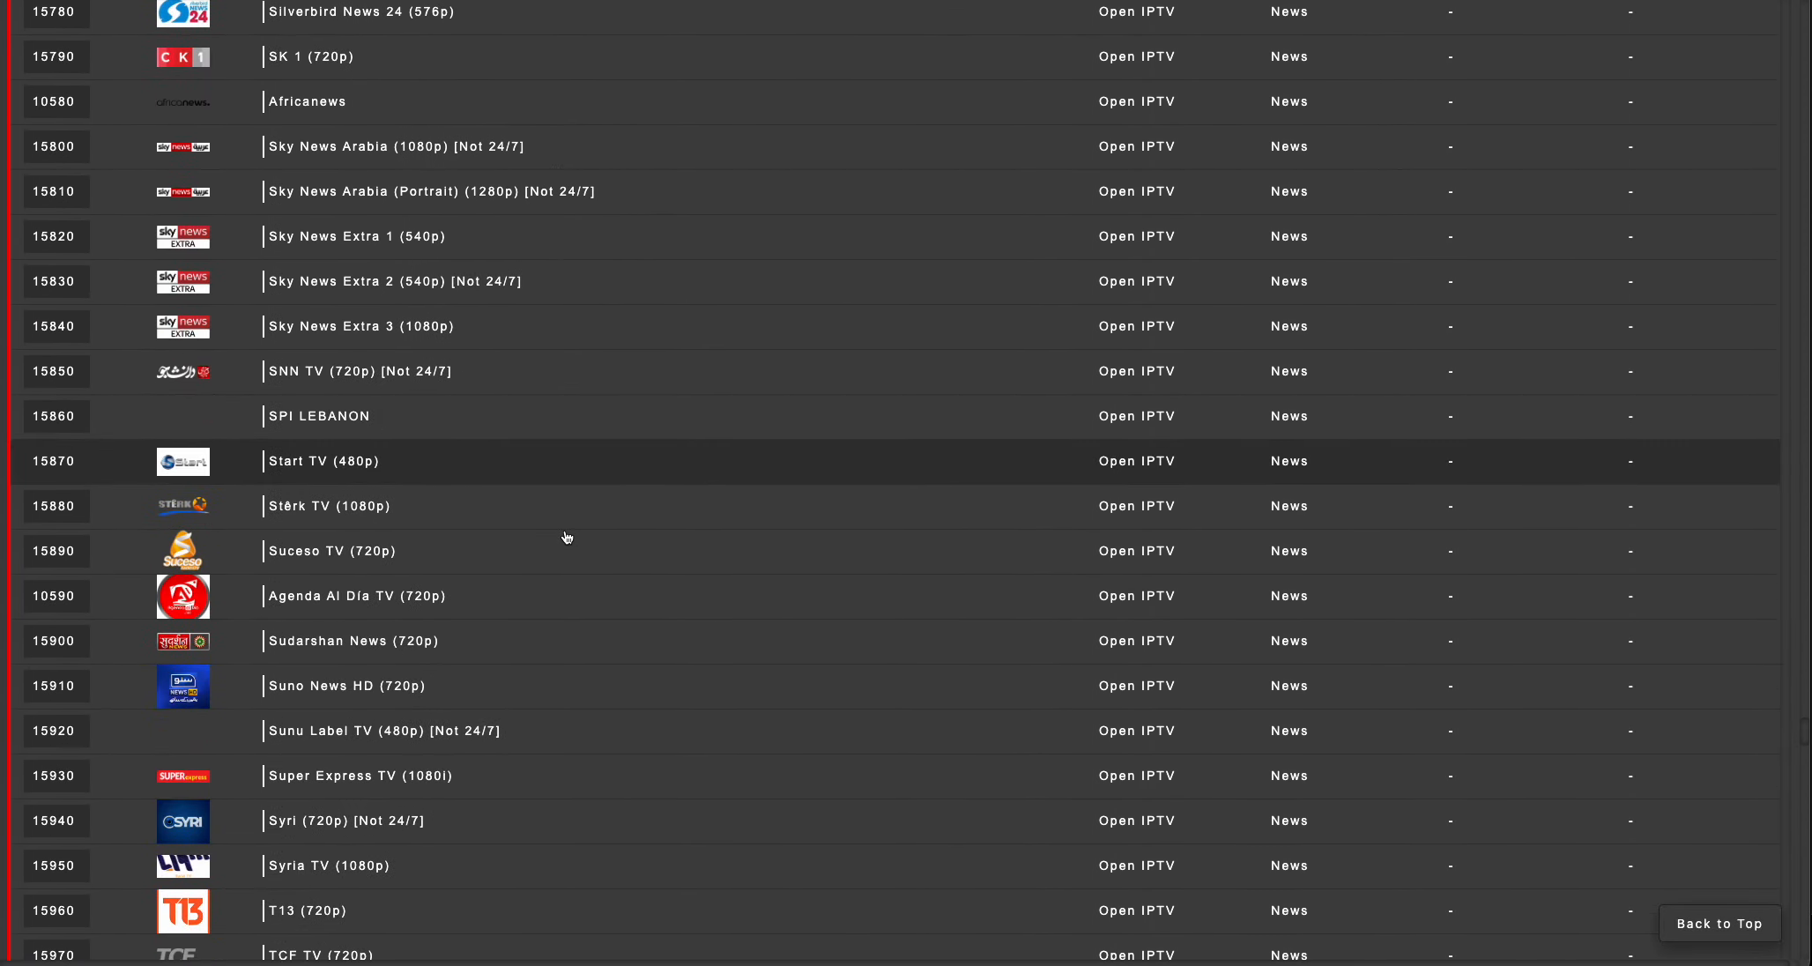
{"action": "scroll", "coordinate": [567, 536], "scroll_direction": "up", "scroll_amount": 2}
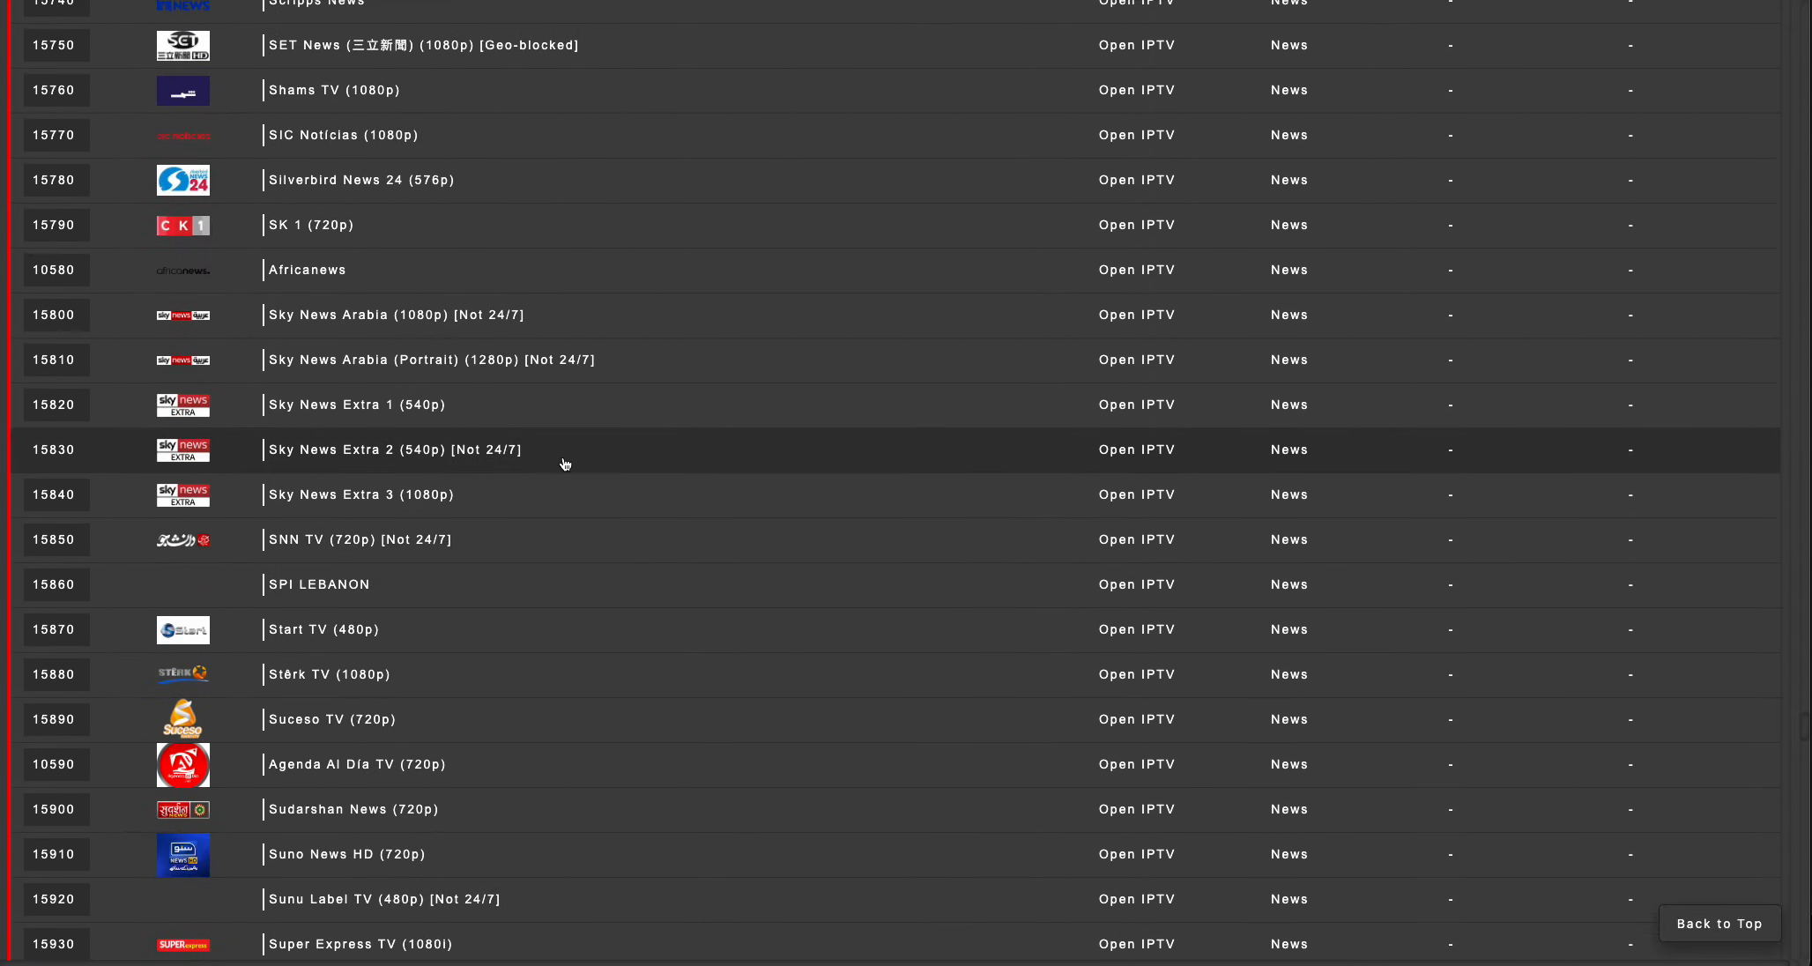
{"action": "scroll", "coordinate": [578, 644], "scroll_direction": "down", "scroll_amount": 5}
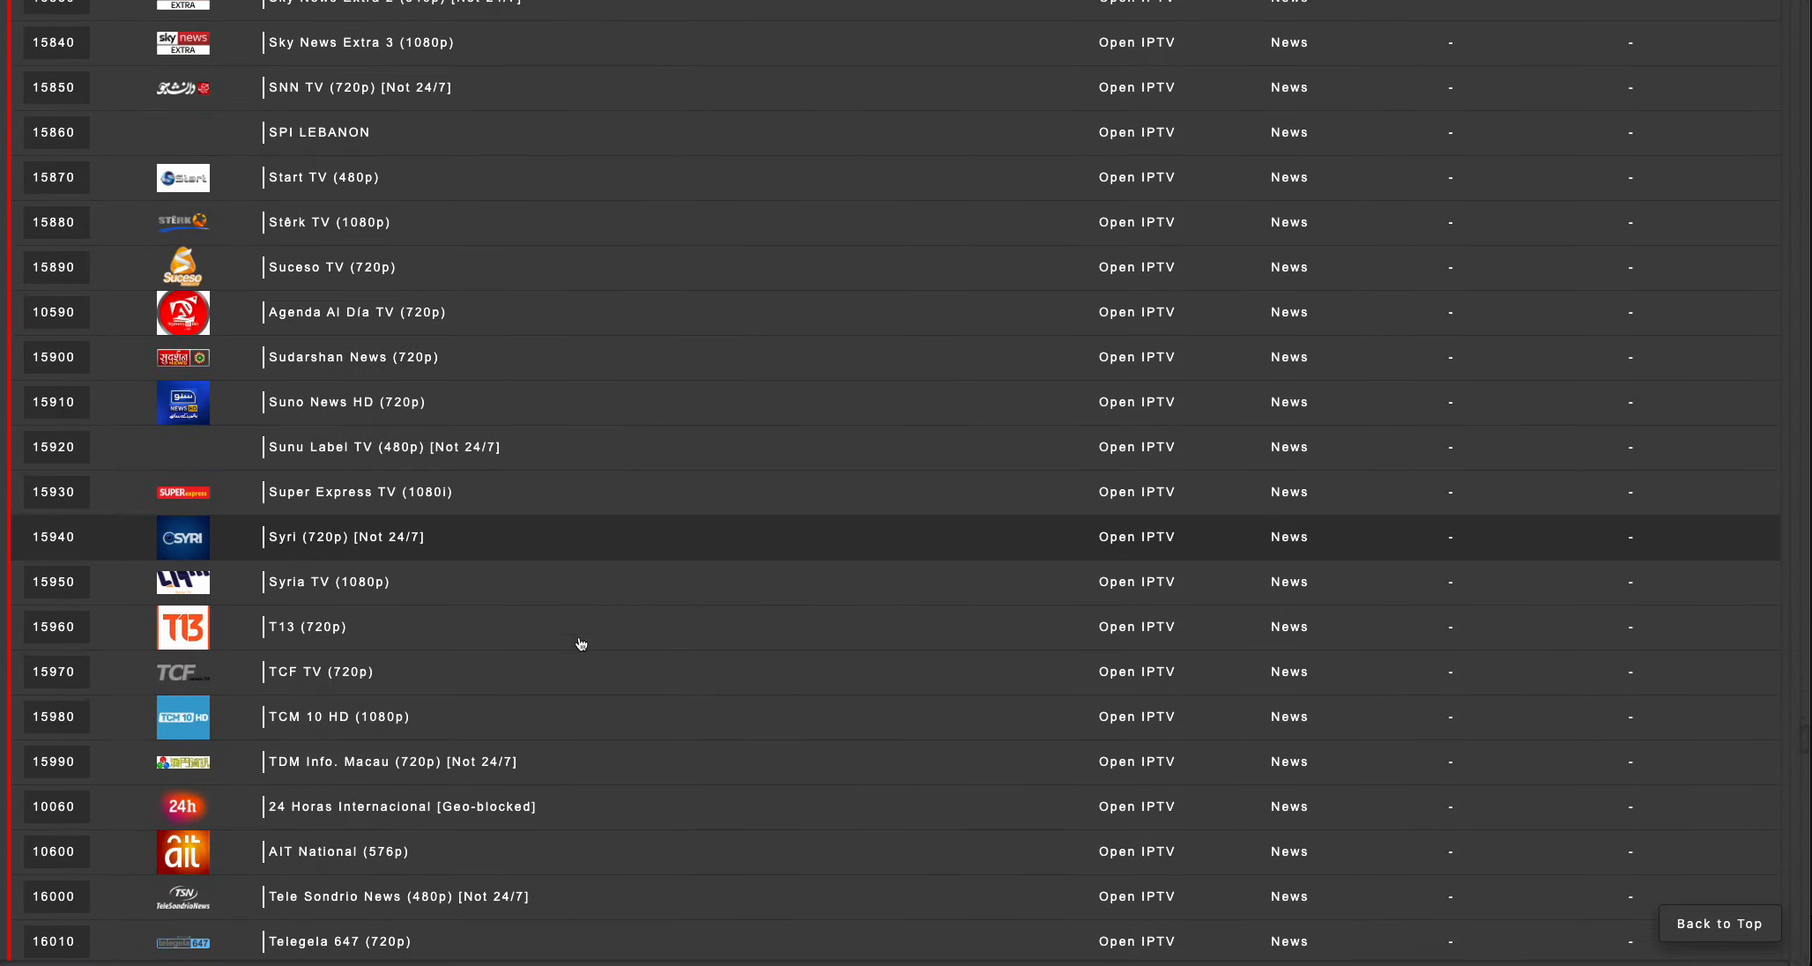
{"action": "scroll", "coordinate": [581, 643], "scroll_direction": "down", "scroll_amount": 8}
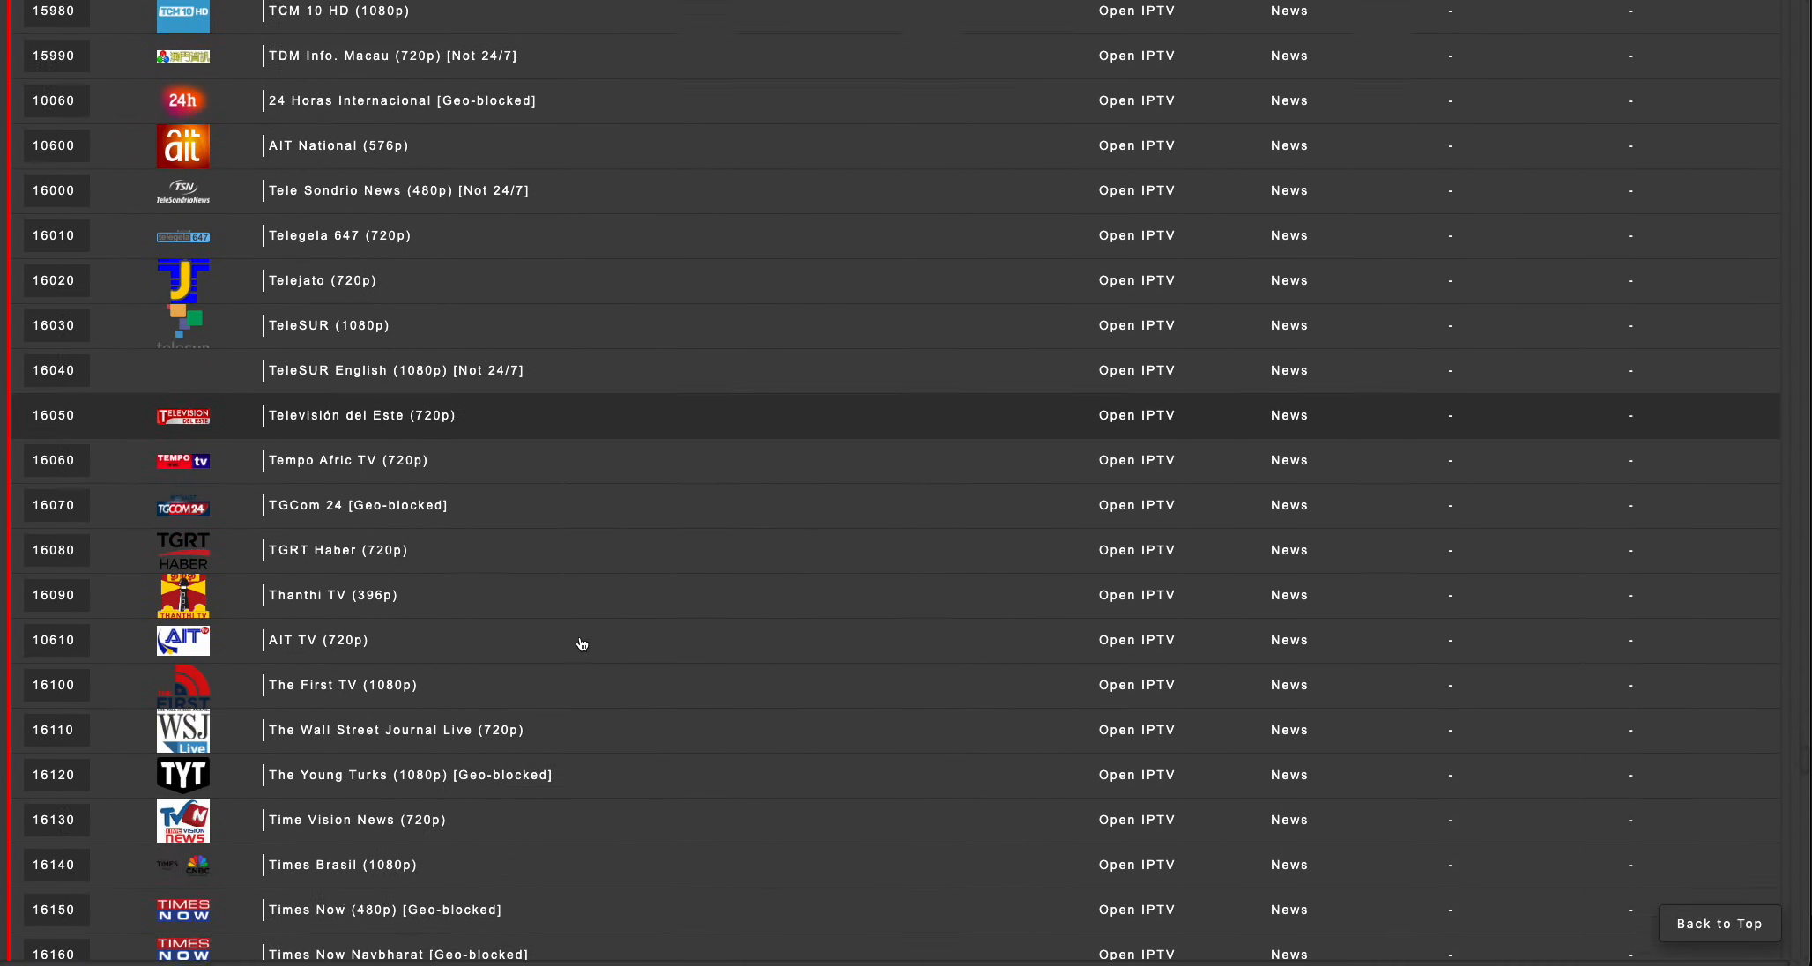
{"action": "scroll", "coordinate": [579, 640], "scroll_direction": "down", "scroll_amount": 2}
{"action": "scroll", "coordinate": [530, 476], "scroll_direction": "up", "scroll_amount": 13}
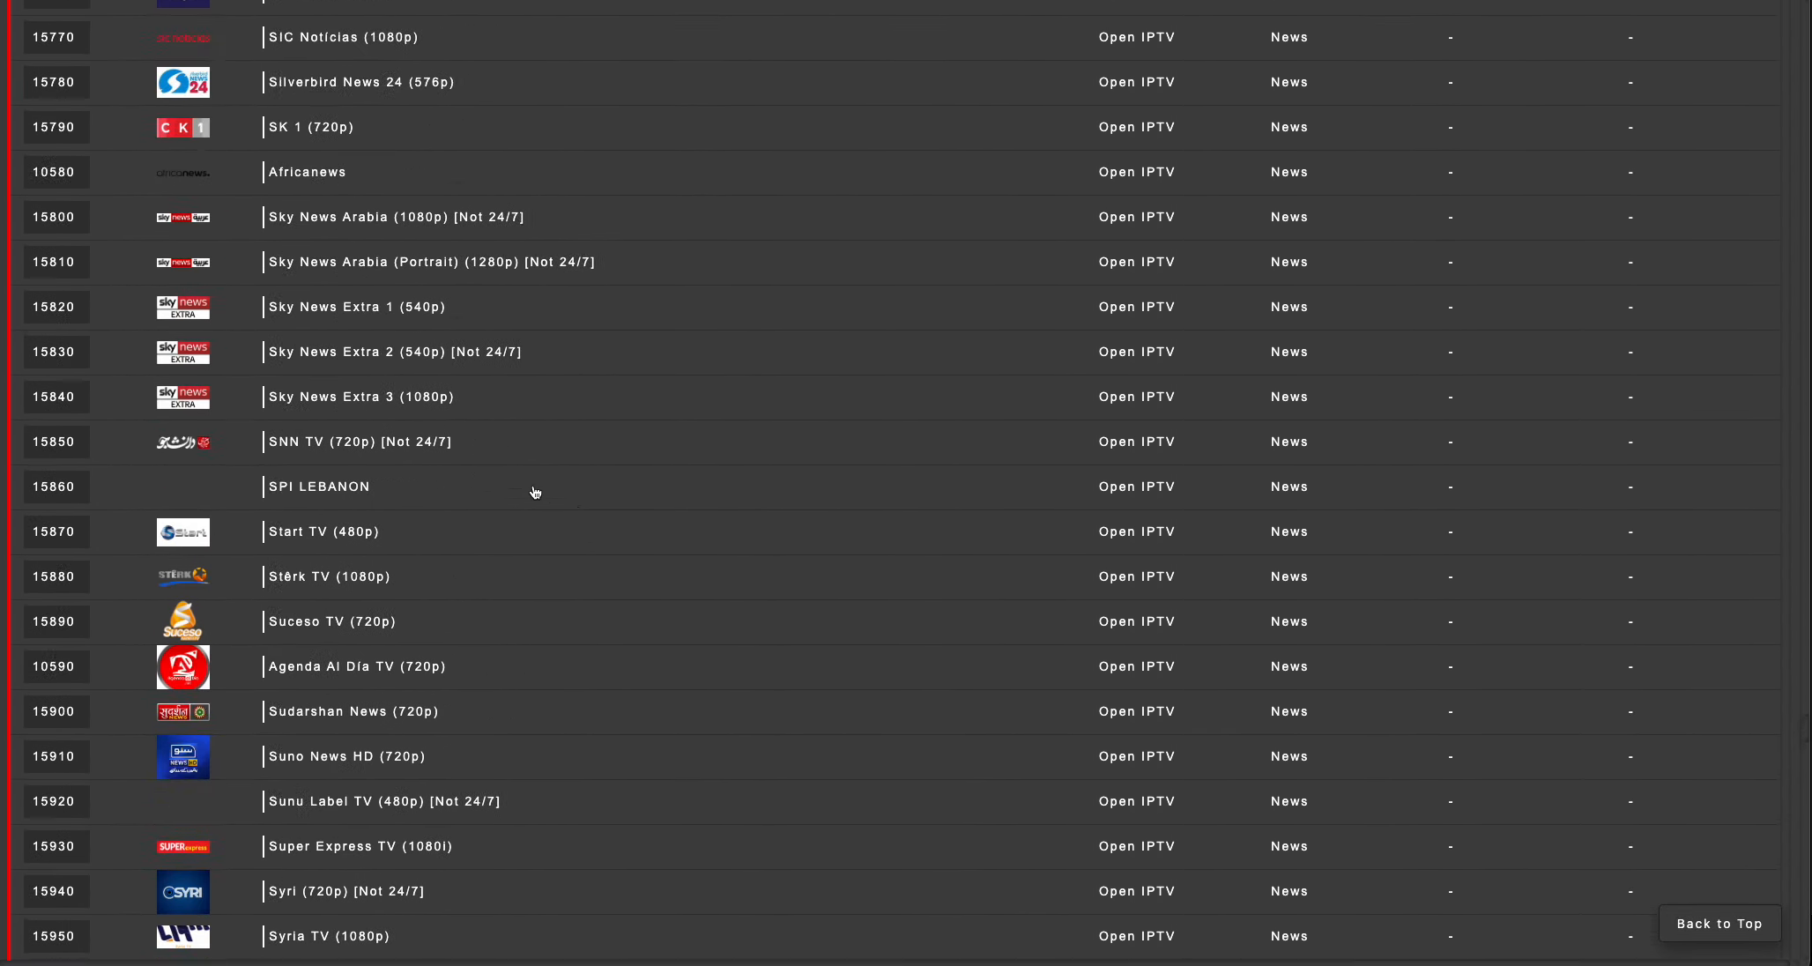
{"action": "scroll", "coordinate": [535, 492], "scroll_direction": "up", "scroll_amount": 14}
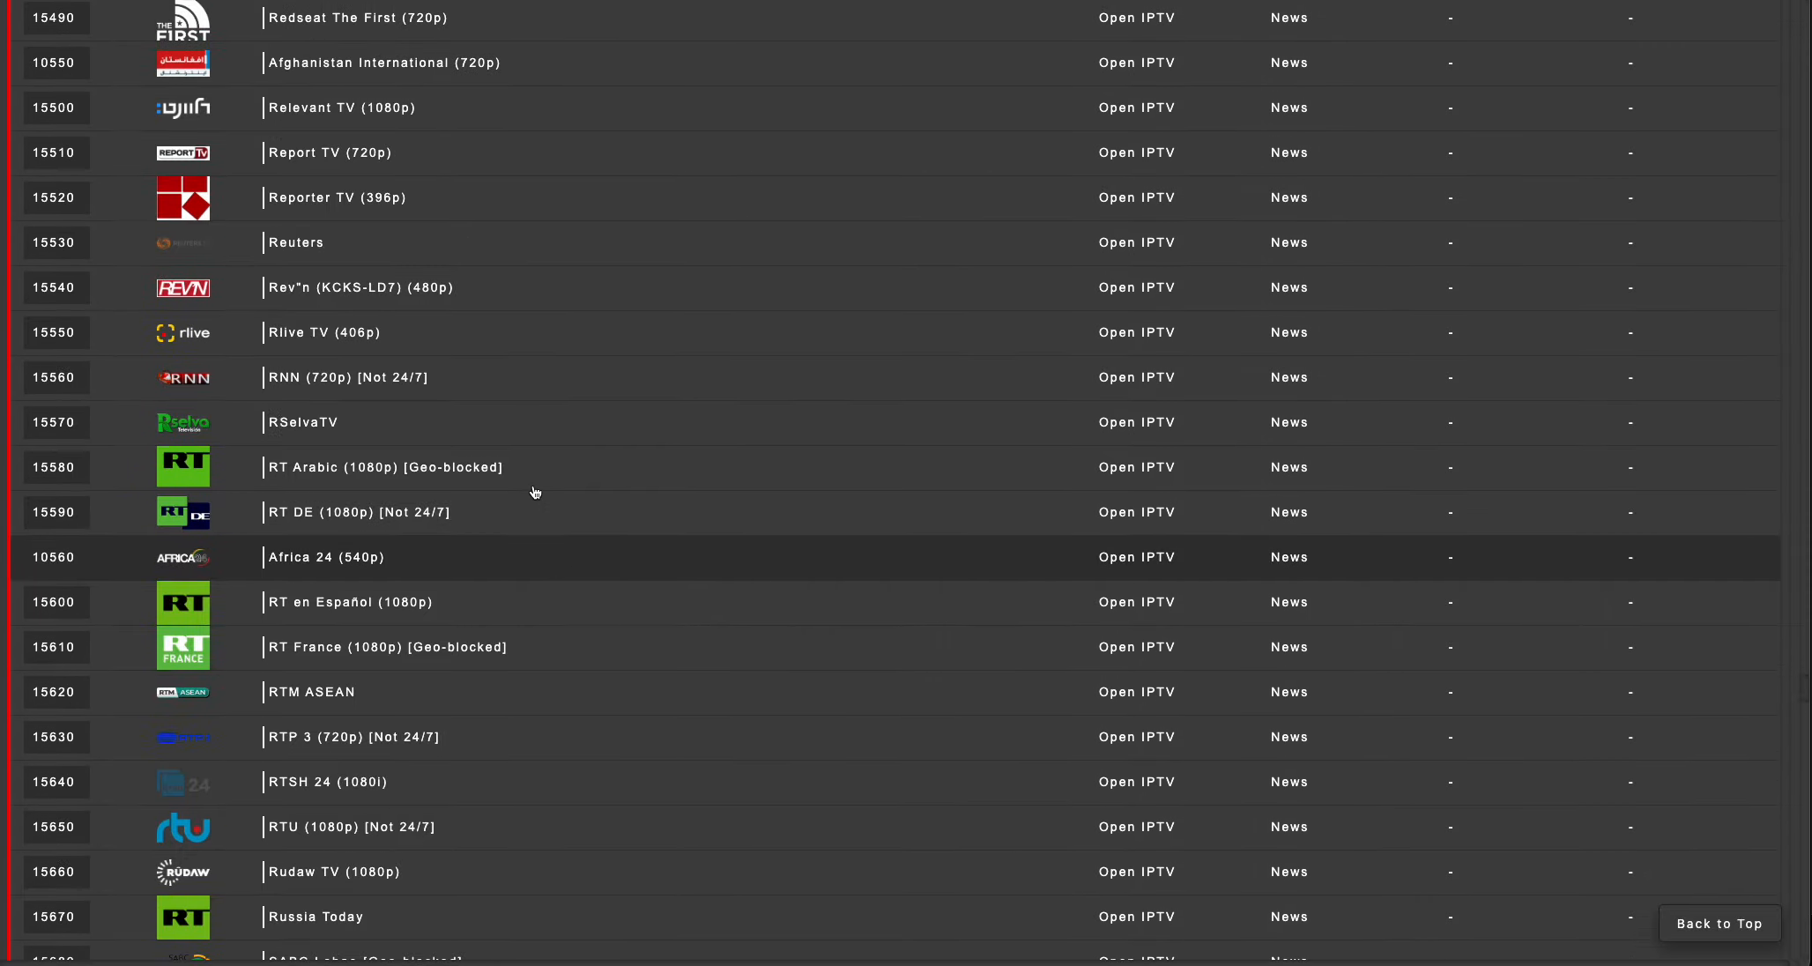
{"action": "scroll", "coordinate": [535, 492], "scroll_direction": "up", "scroll_amount": 3}
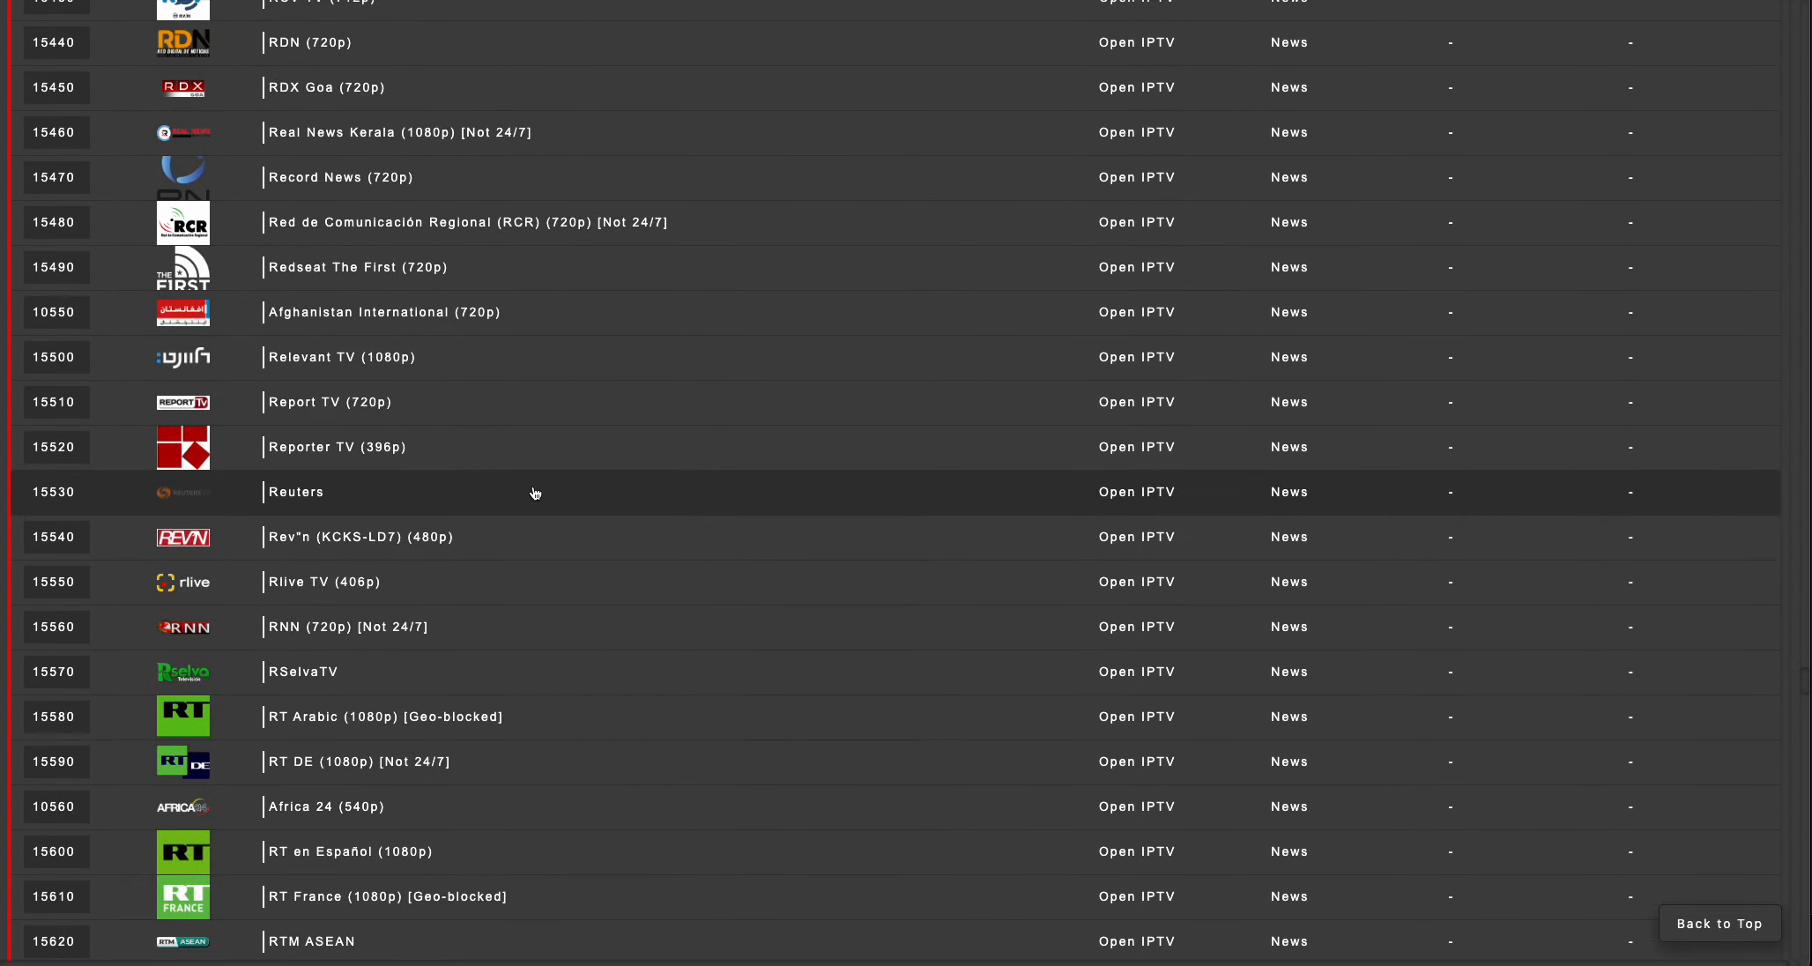
{"action": "scroll", "coordinate": [535, 491], "scroll_direction": "up", "scroll_amount": 5}
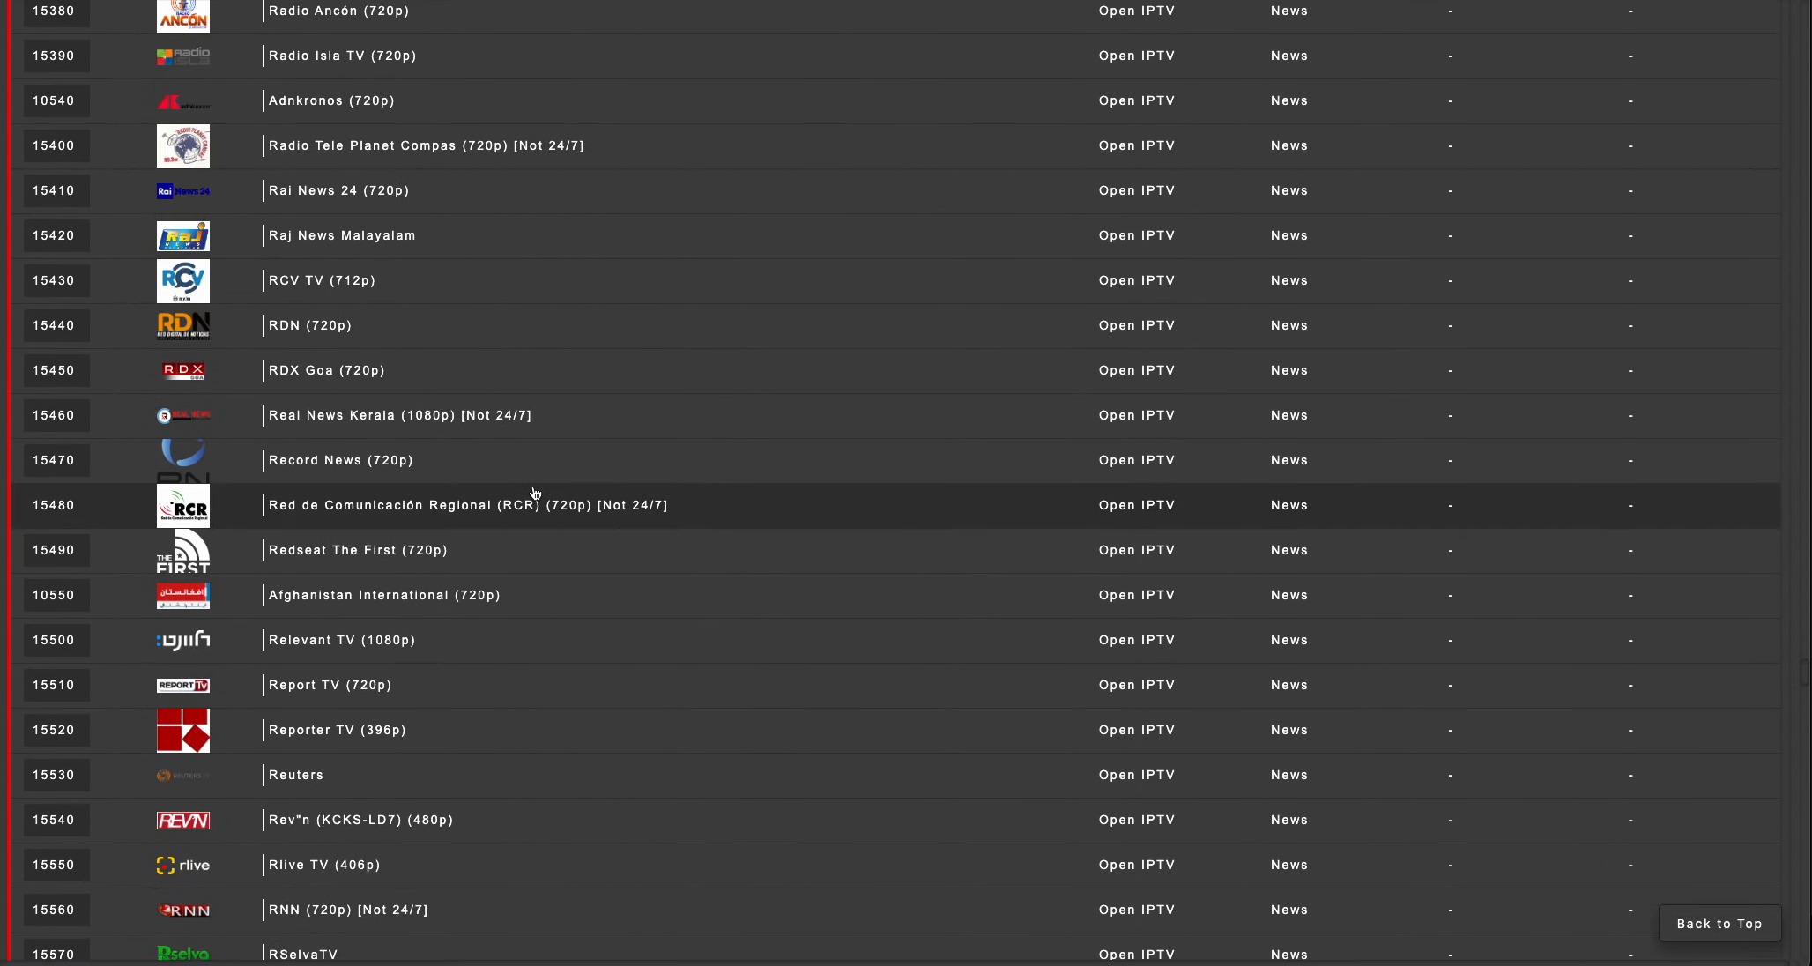
{"action": "scroll", "coordinate": [535, 492], "scroll_direction": "up", "scroll_amount": 7}
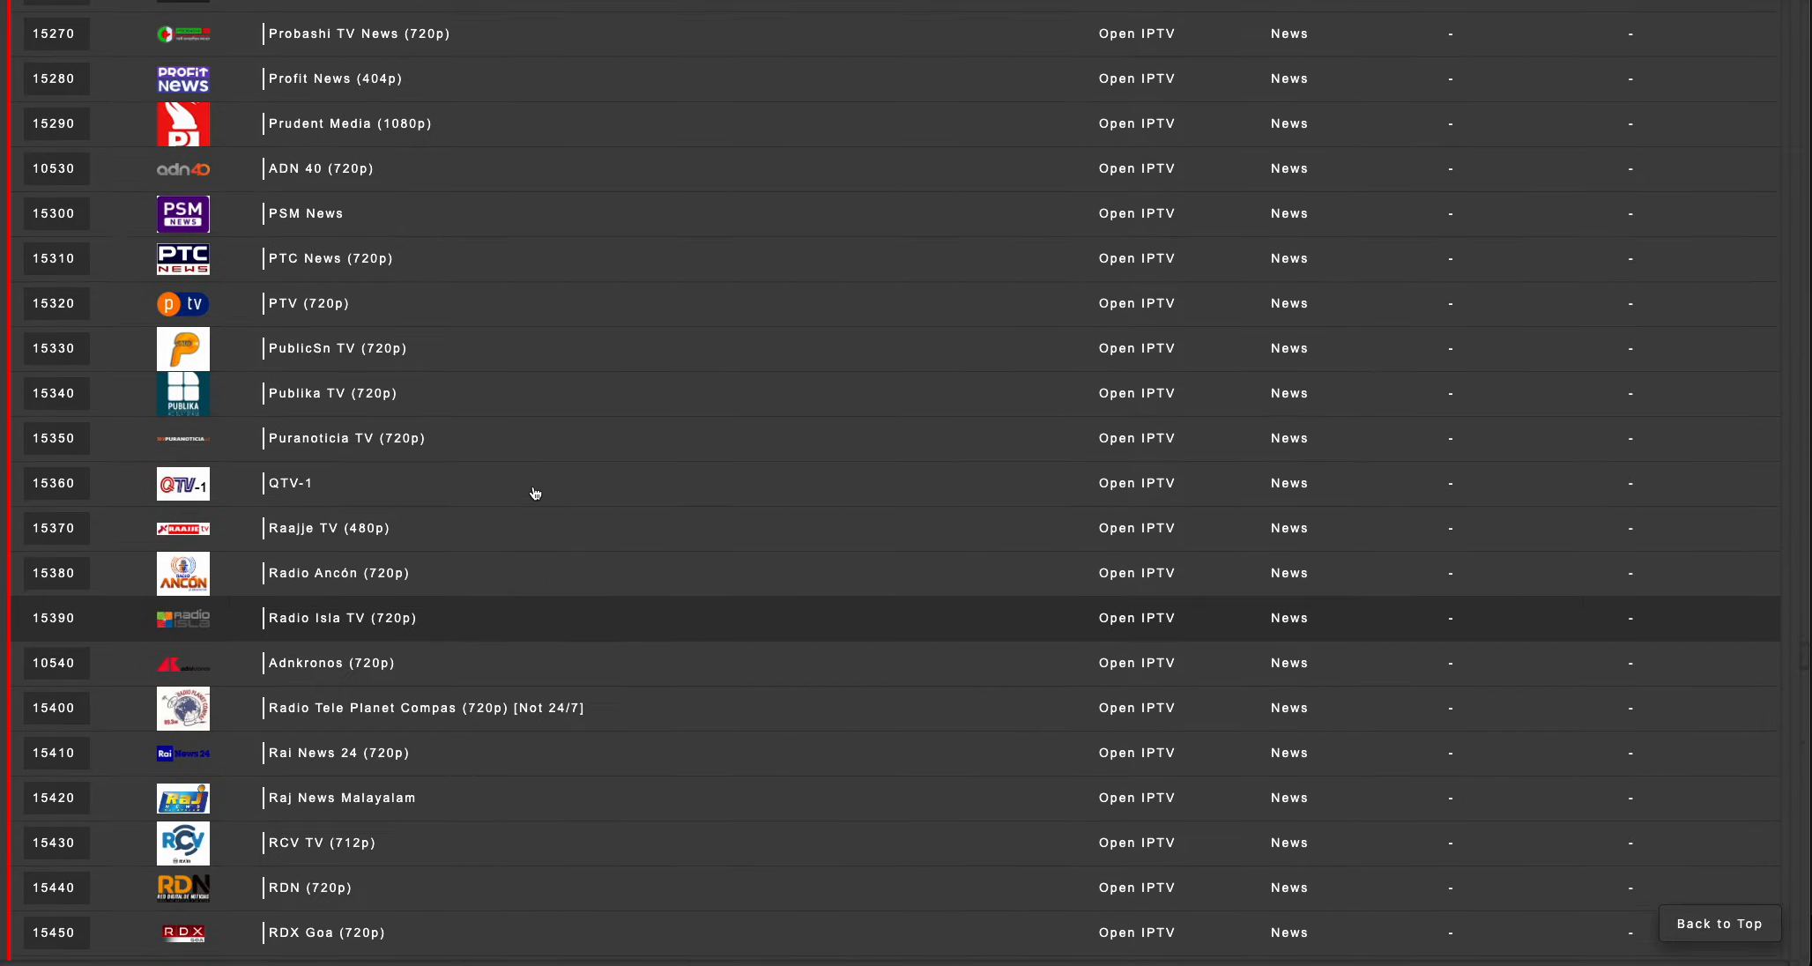
{"action": "scroll", "coordinate": [405, 481], "scroll_direction": "up", "scroll_amount": 5}
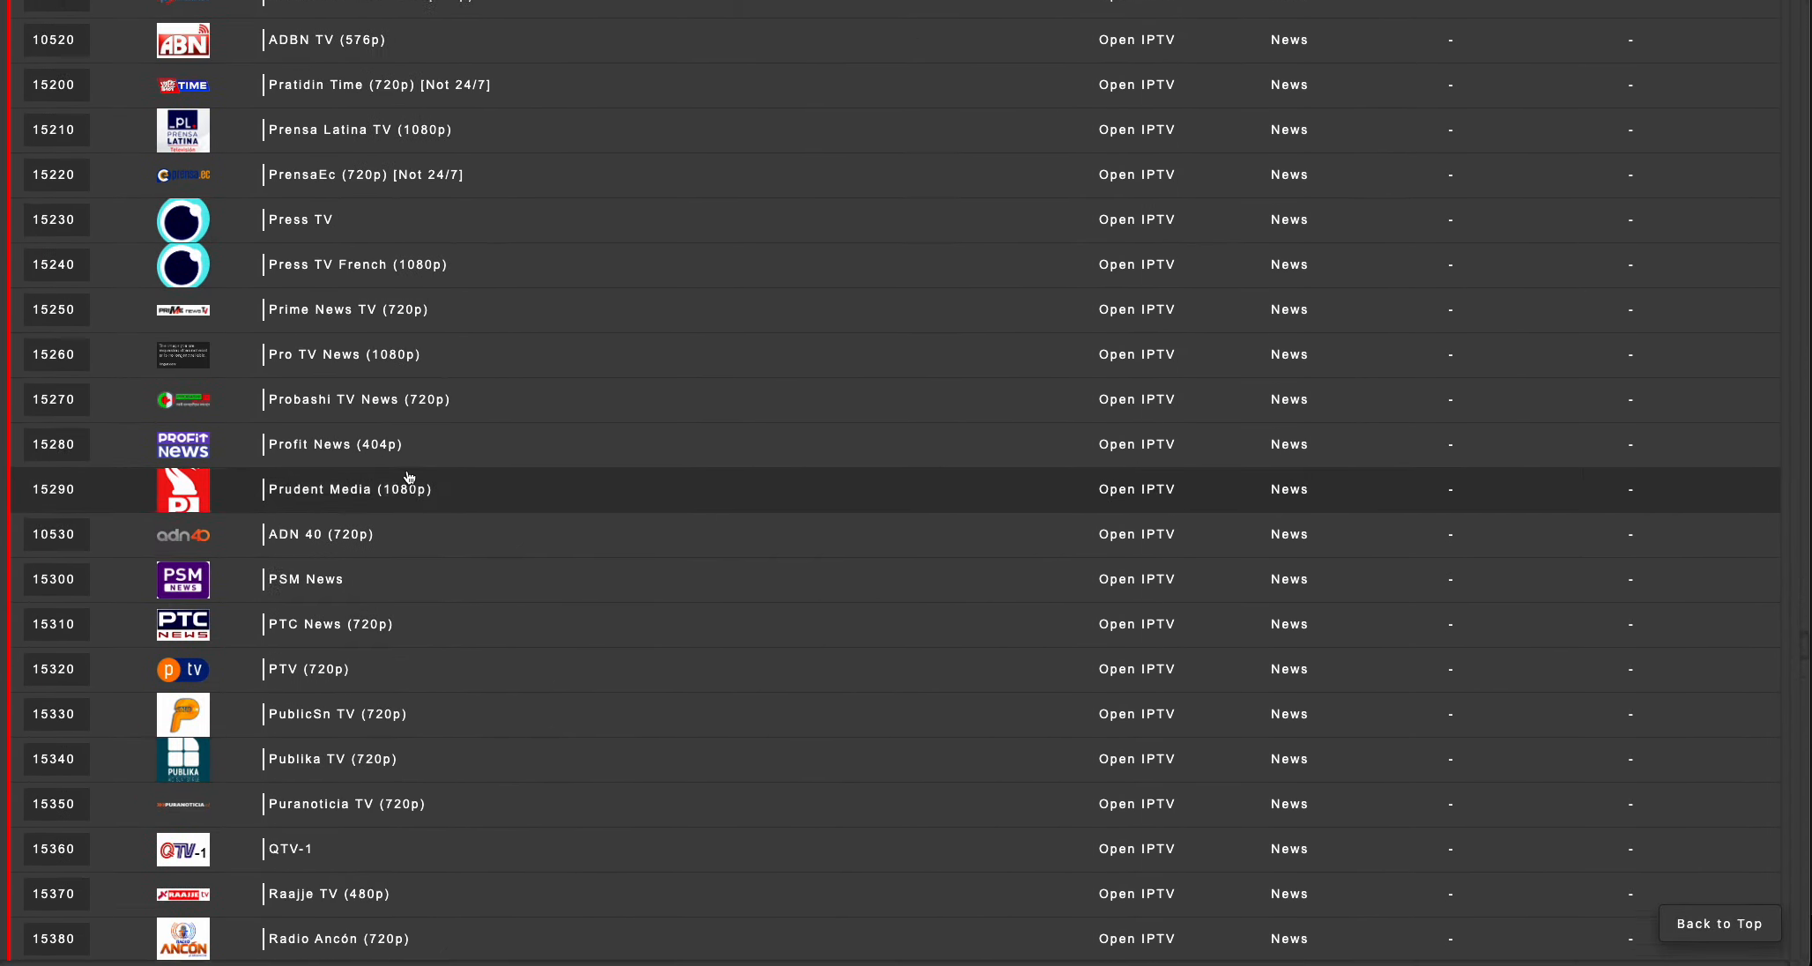
Map the Press TV channel to the Threadfin Dummy XMLTV file with PPV as its XMLTV channel.
{"action": "left_click", "coordinate": [372, 442]}
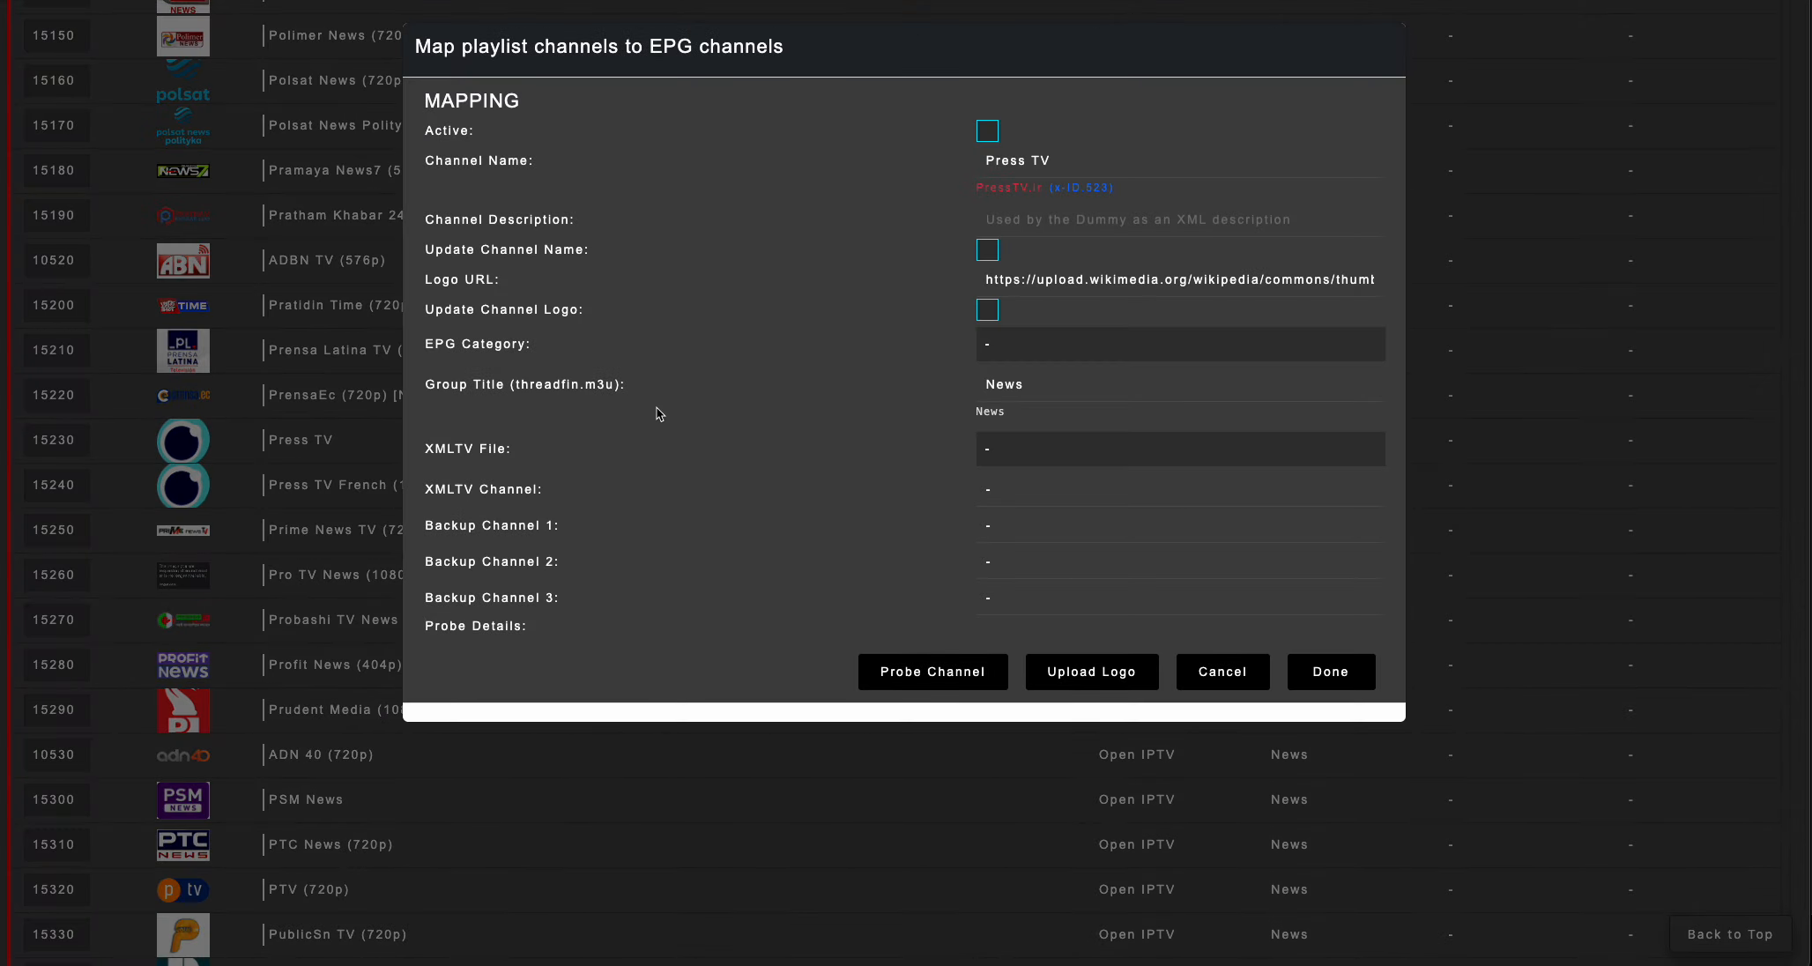
{"action": "left_click", "coordinate": [1025, 449]}
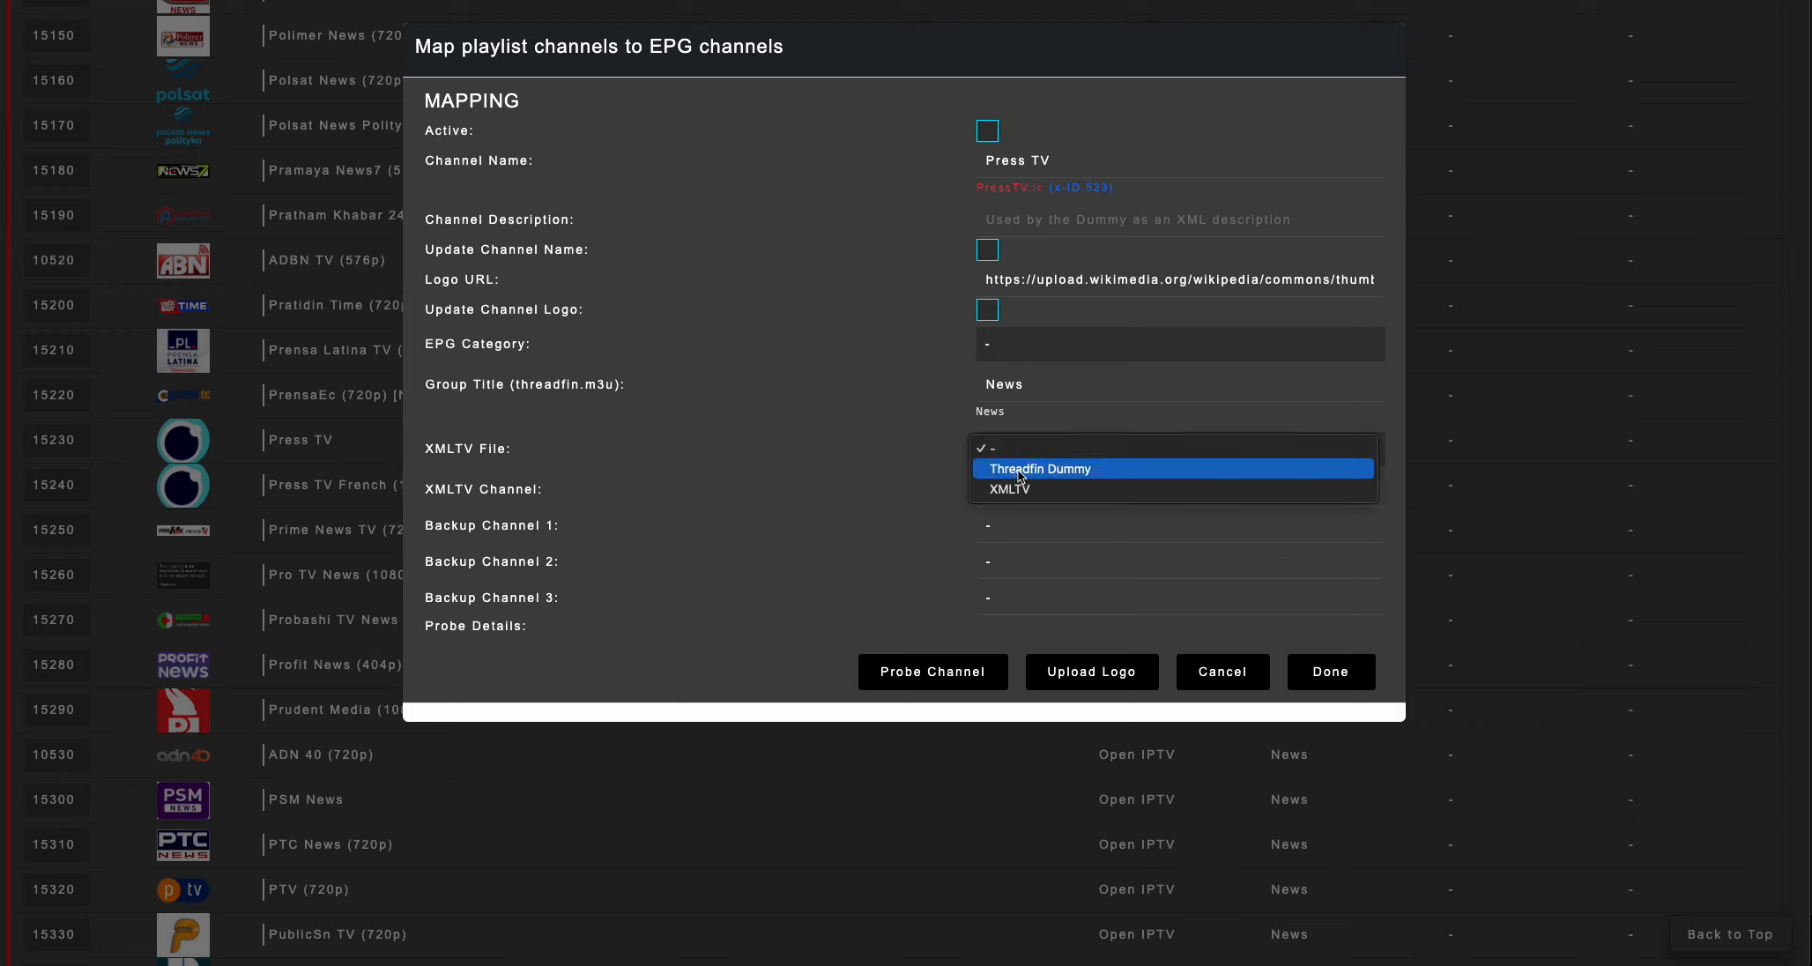
{"action": "left_click", "coordinate": [1038, 476]}
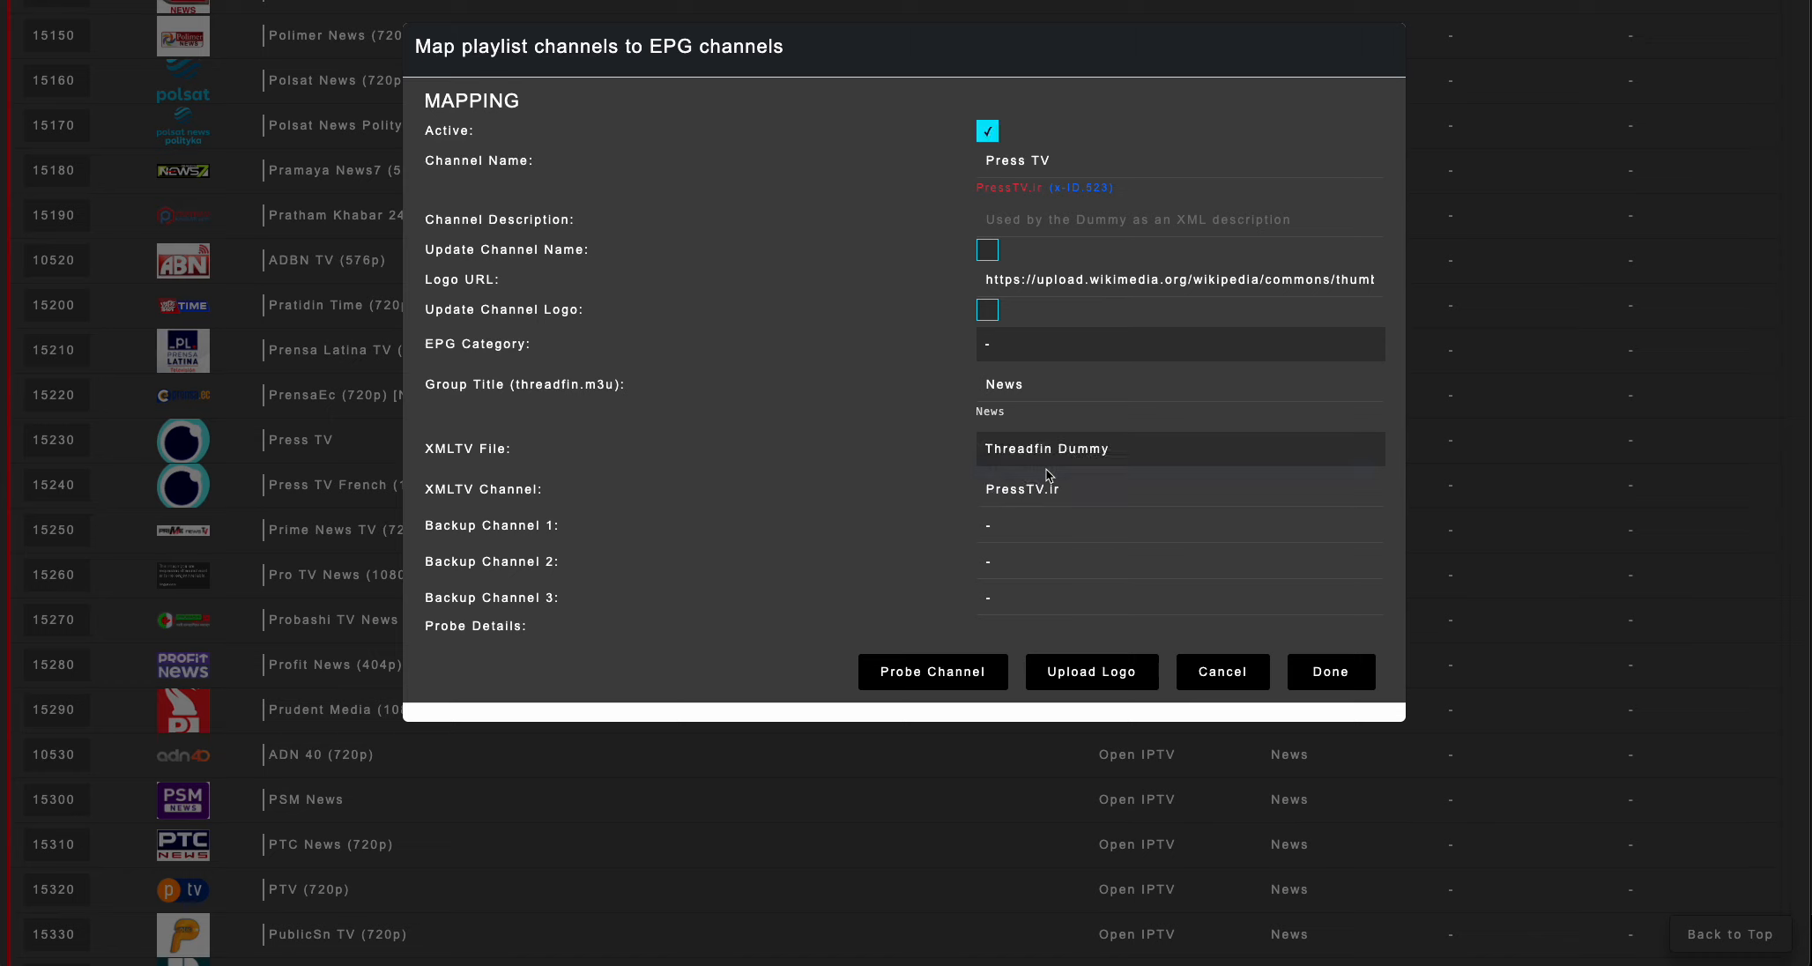
{"action": "double_click", "coordinate": [1079, 490]}
{"action": "left_click", "coordinate": [1073, 491]}
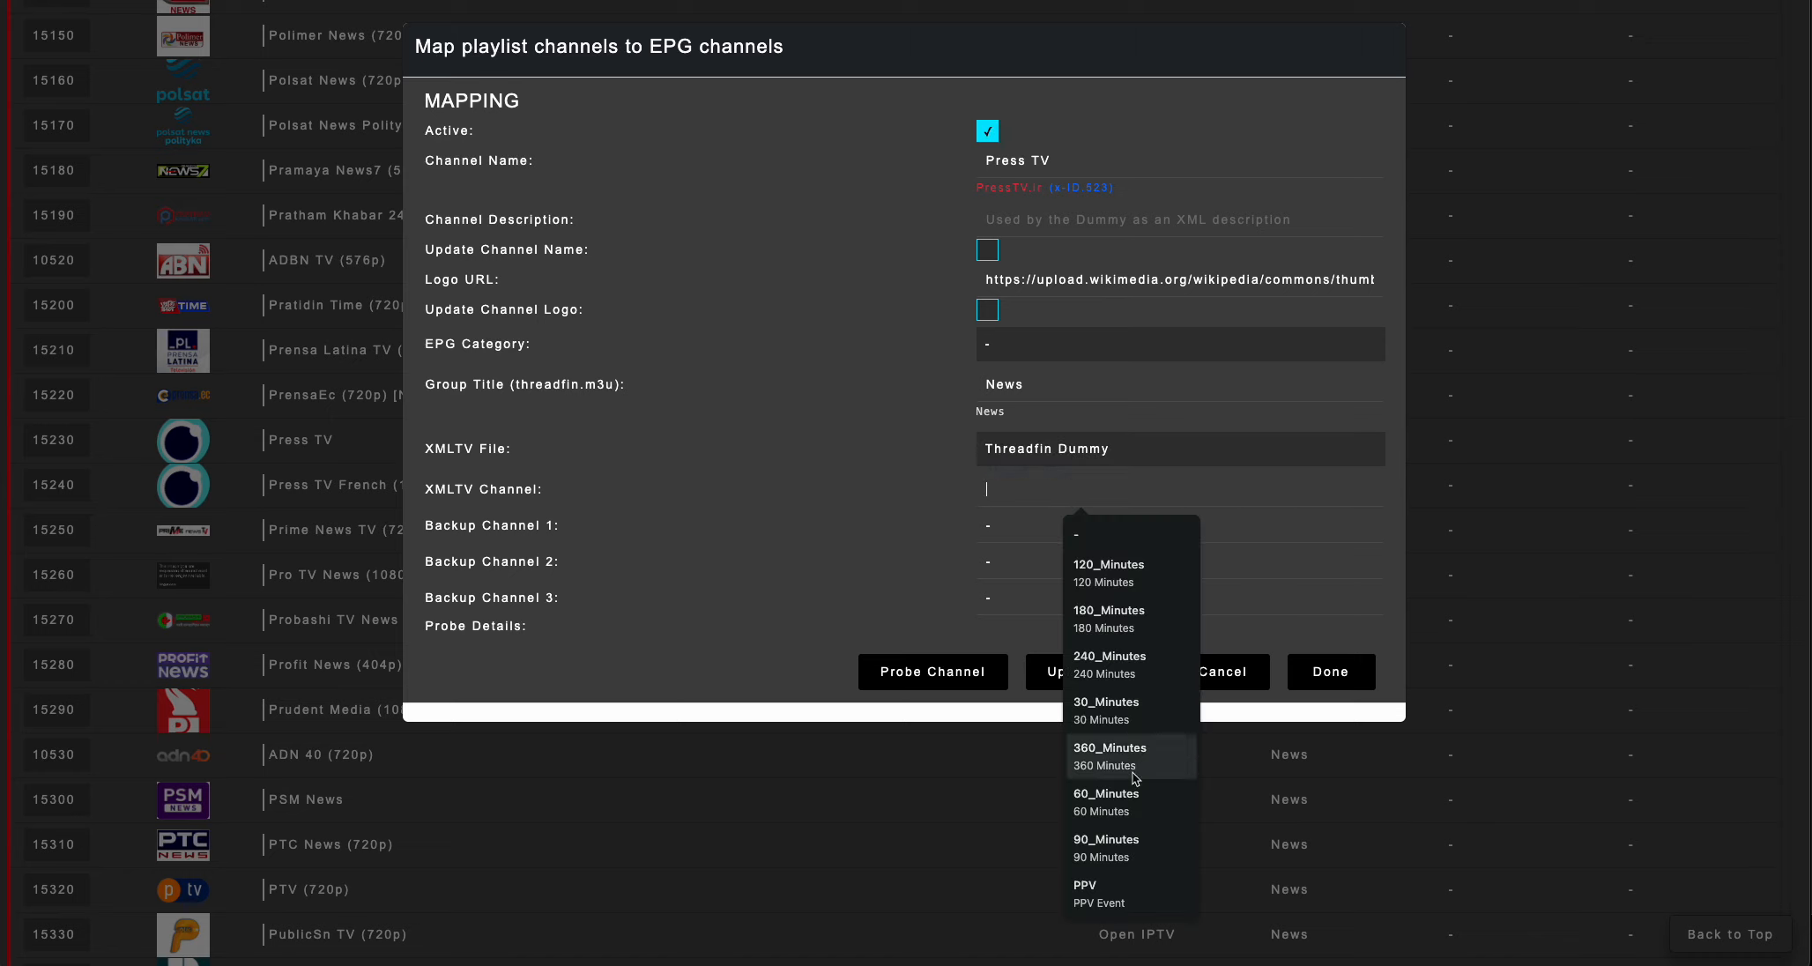
{"action": "left_click", "coordinate": [1119, 892]}
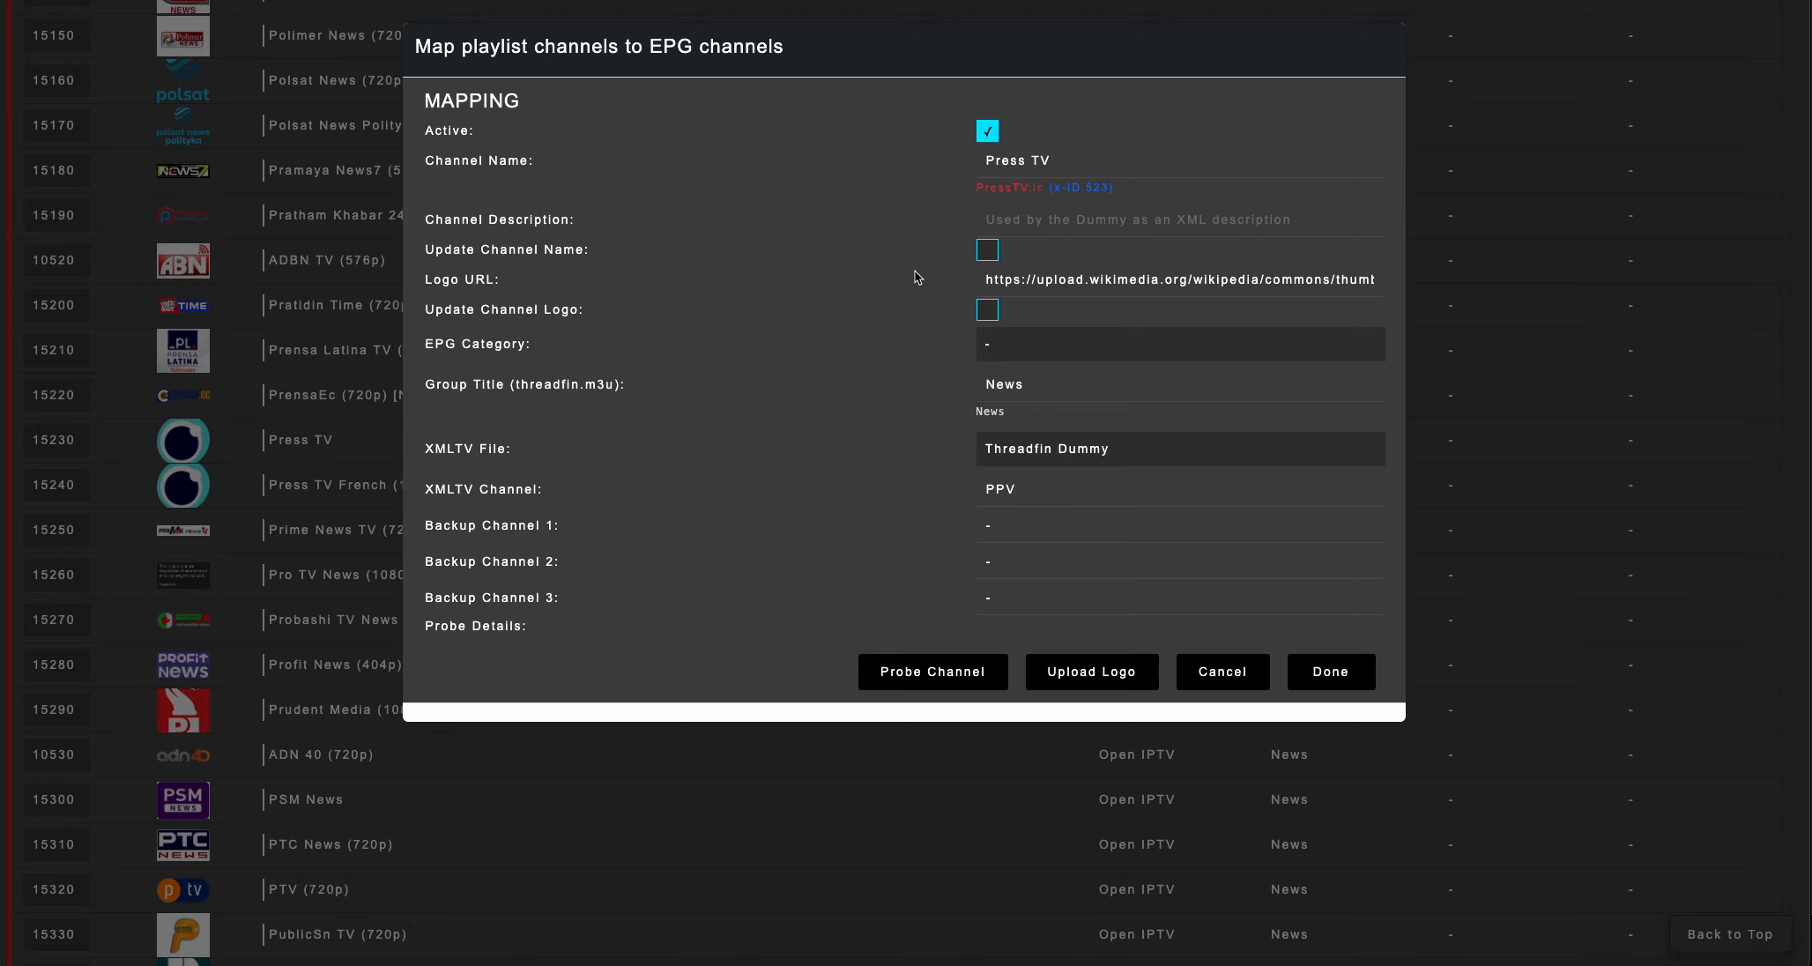
Review the XMLTV file and dummy channel choices for Press TV, and select PPV again as the XMLTV channel.
{"action": "left_click", "coordinate": [1024, 453]}
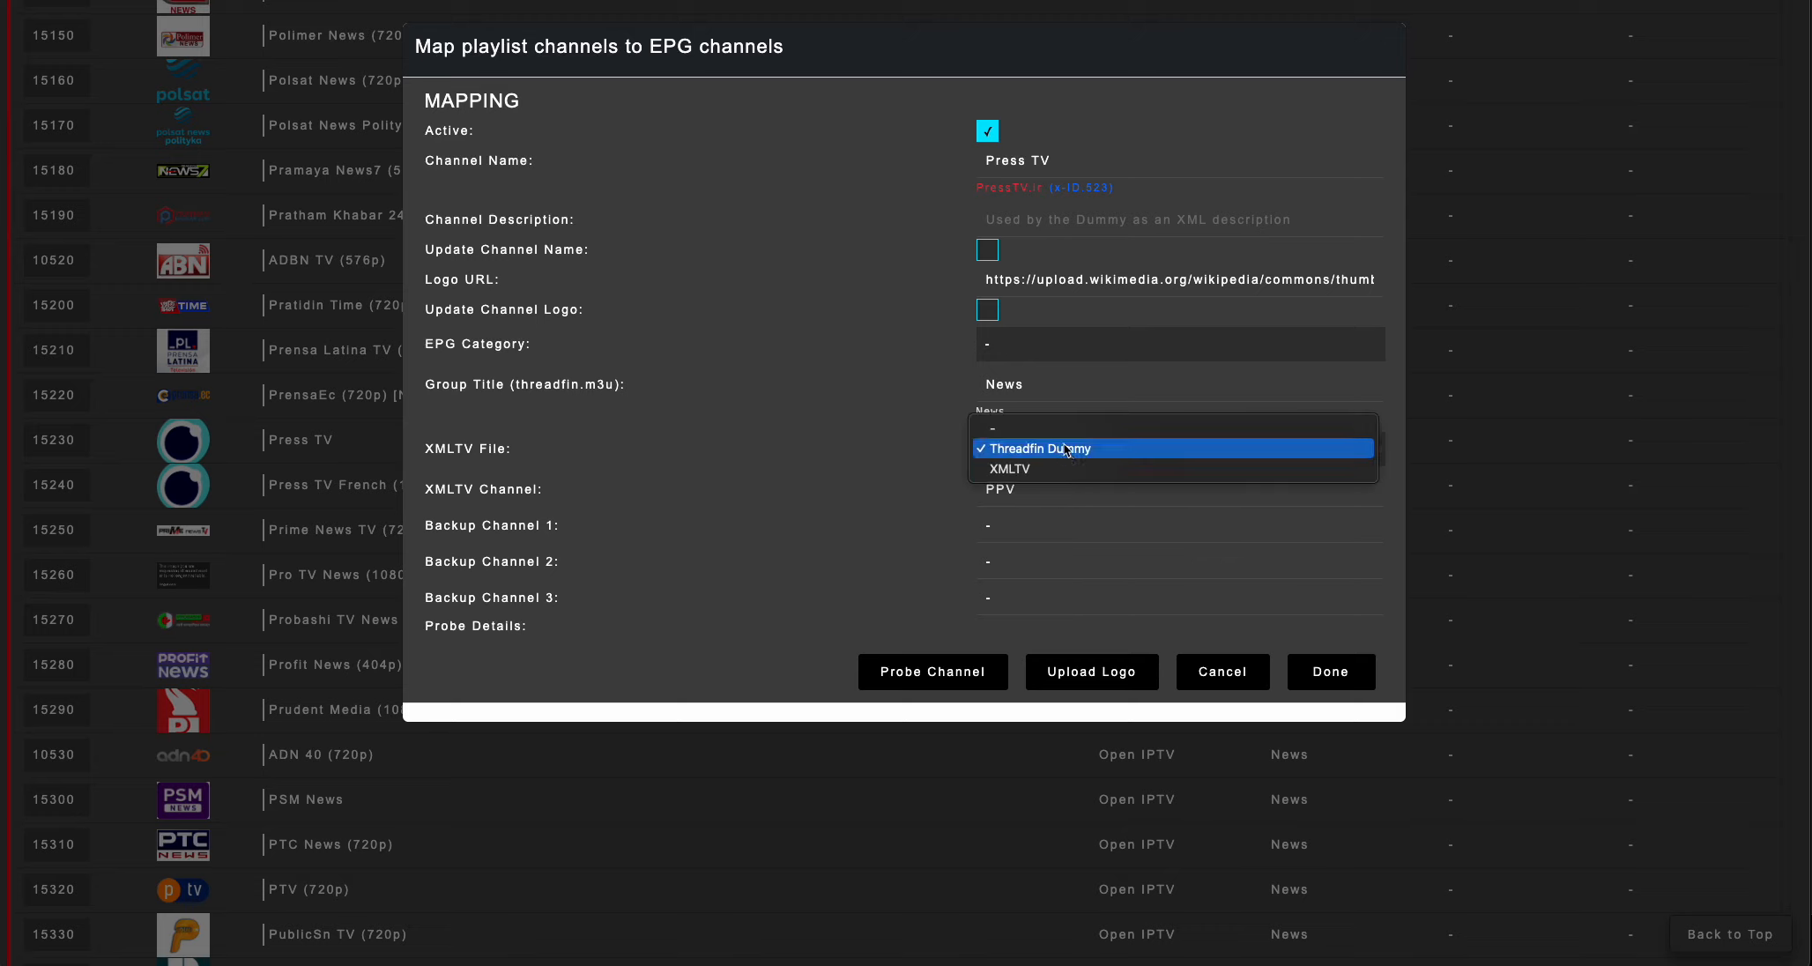
{"action": "left_click", "coordinate": [933, 532]}
{"action": "double_click", "coordinate": [1030, 491]}
{"action": "key", "text": "BackSpace"}
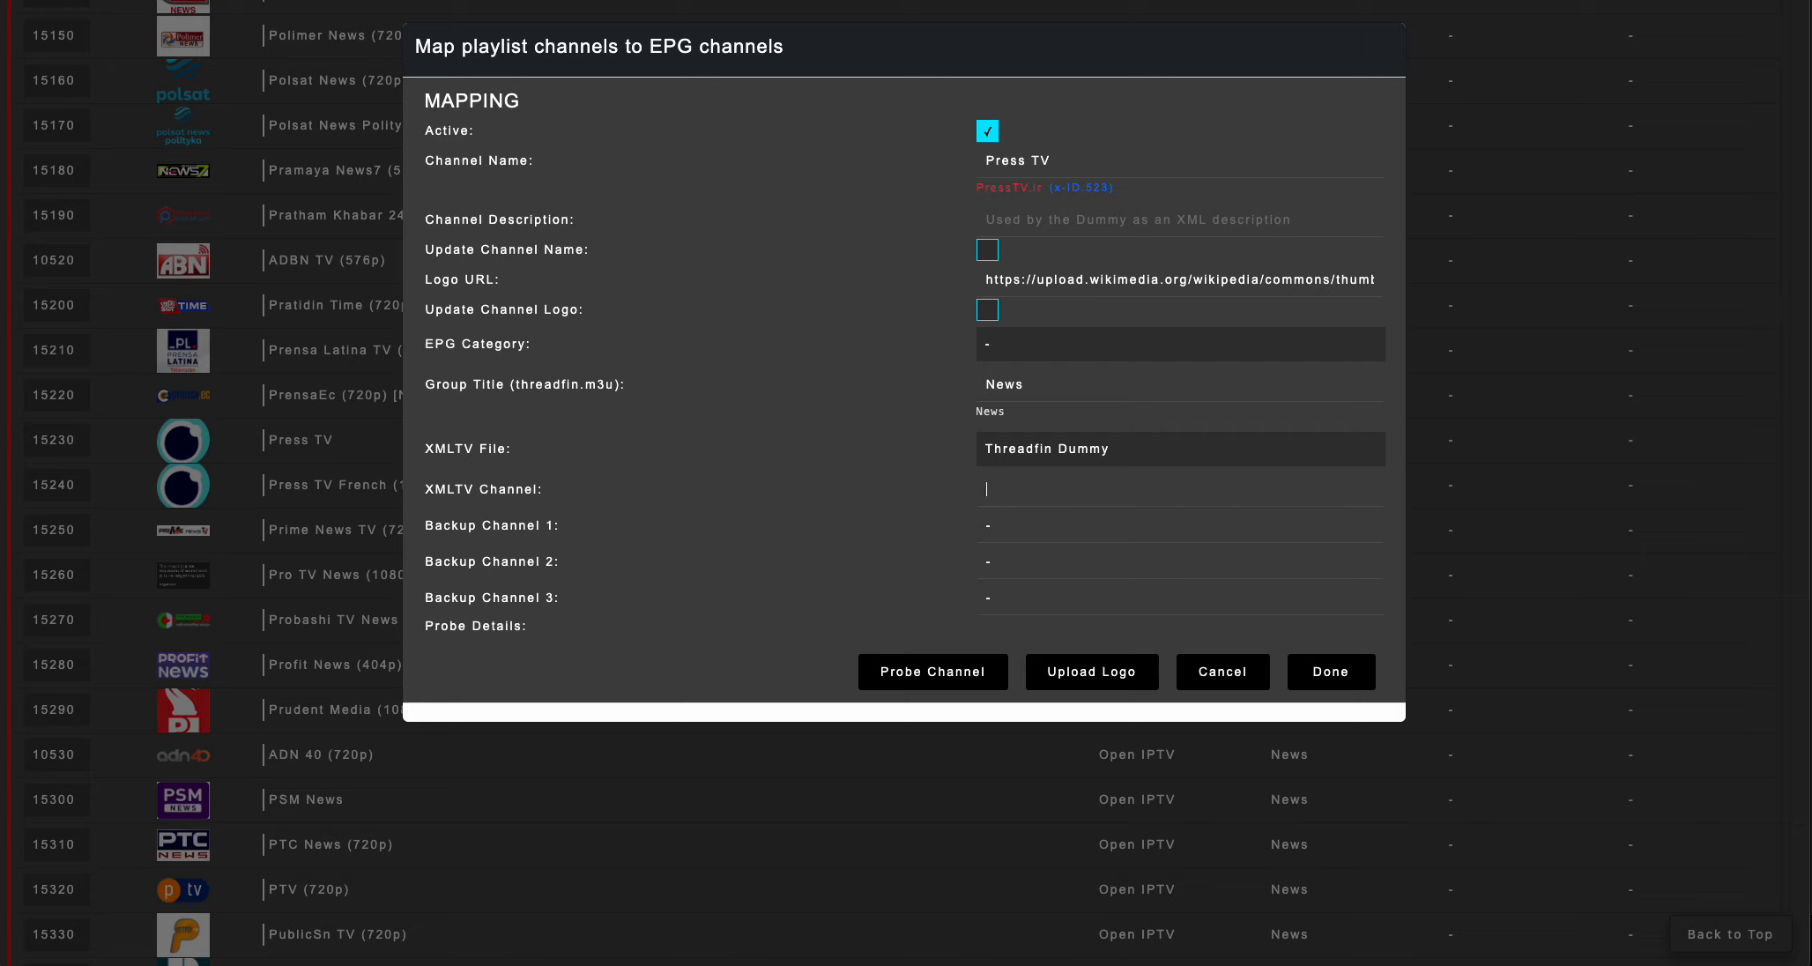
{"action": "left_click", "coordinate": [1030, 490]}
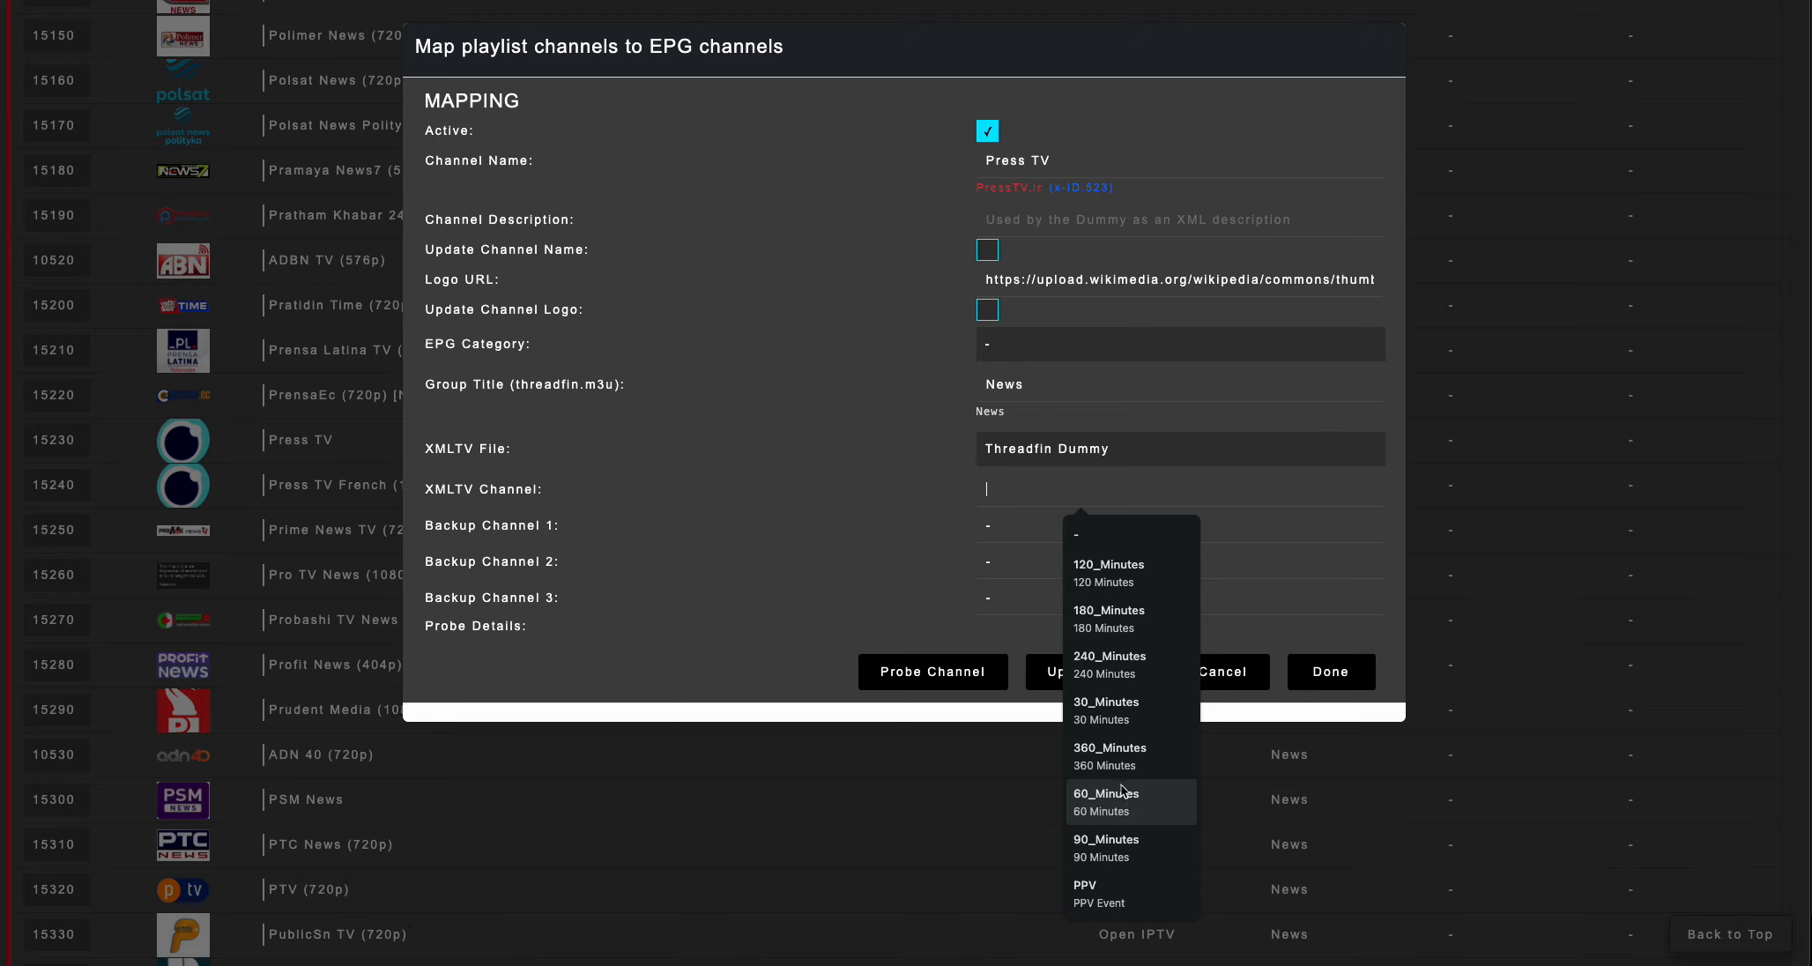
{"action": "left_click", "coordinate": [1108, 889]}
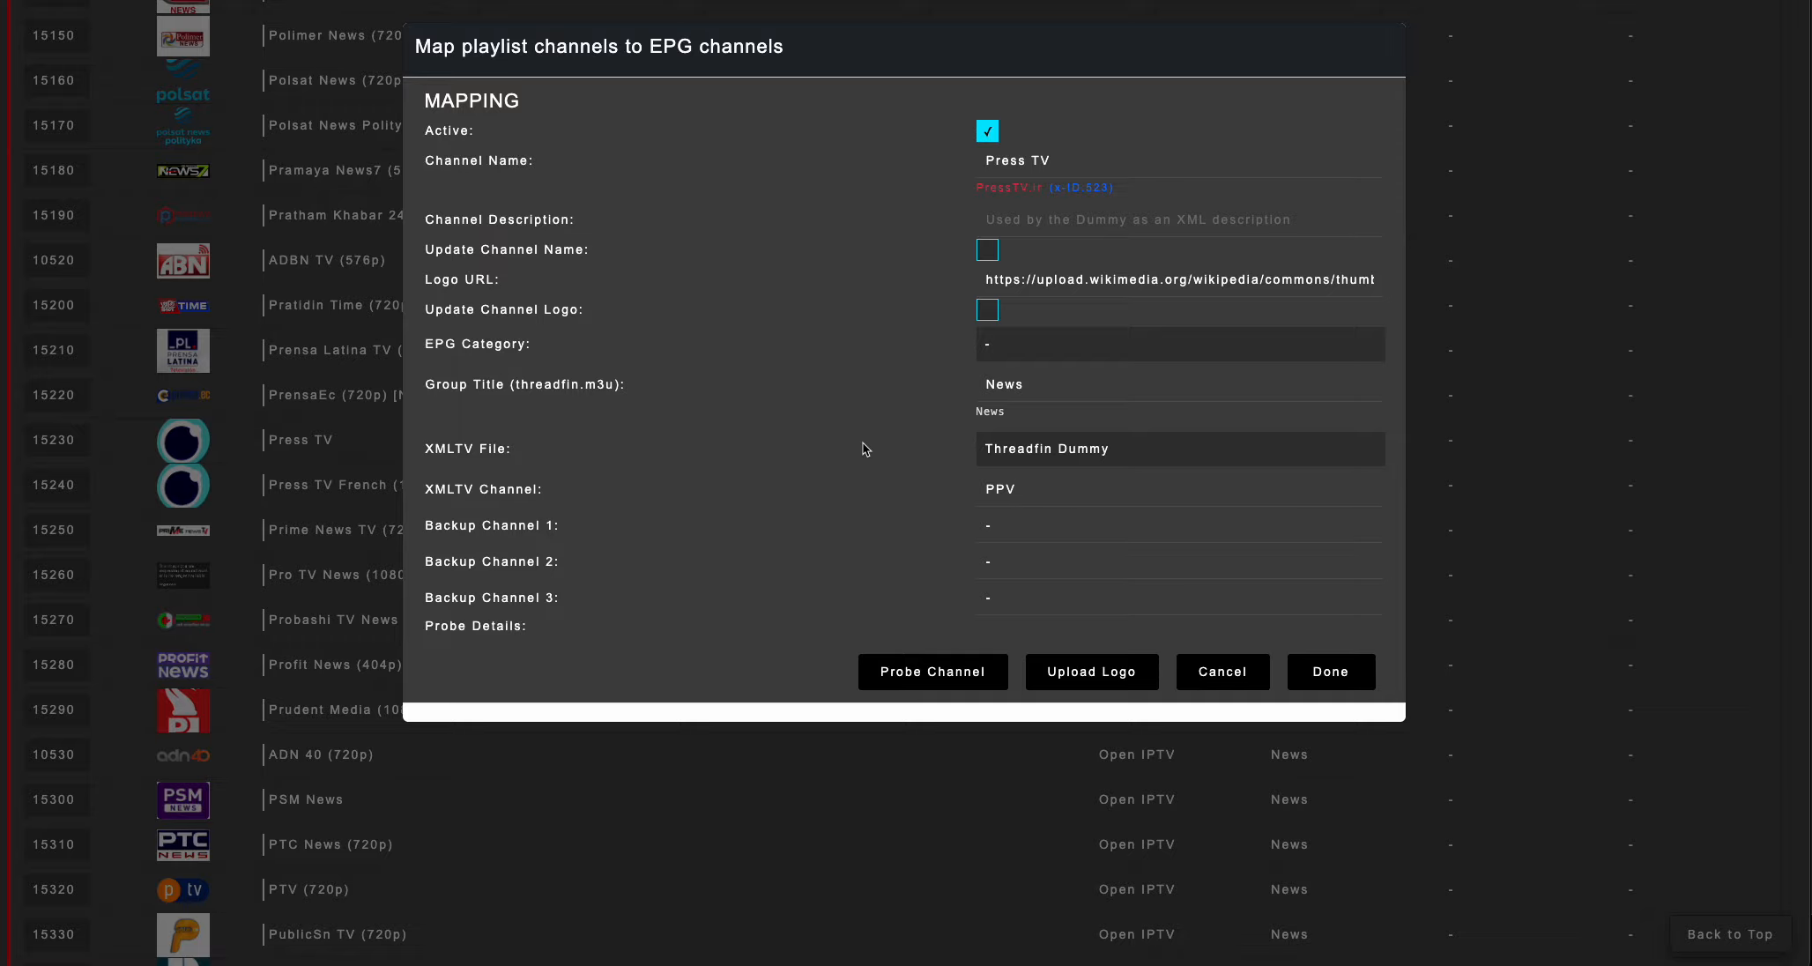
Confirm the Press TV mapping and save the channel mapping changes.
{"action": "left_click", "coordinate": [1331, 671]}
{"action": "scroll", "coordinate": [618, 464], "scroll_direction": "up", "scroll_amount": 20}
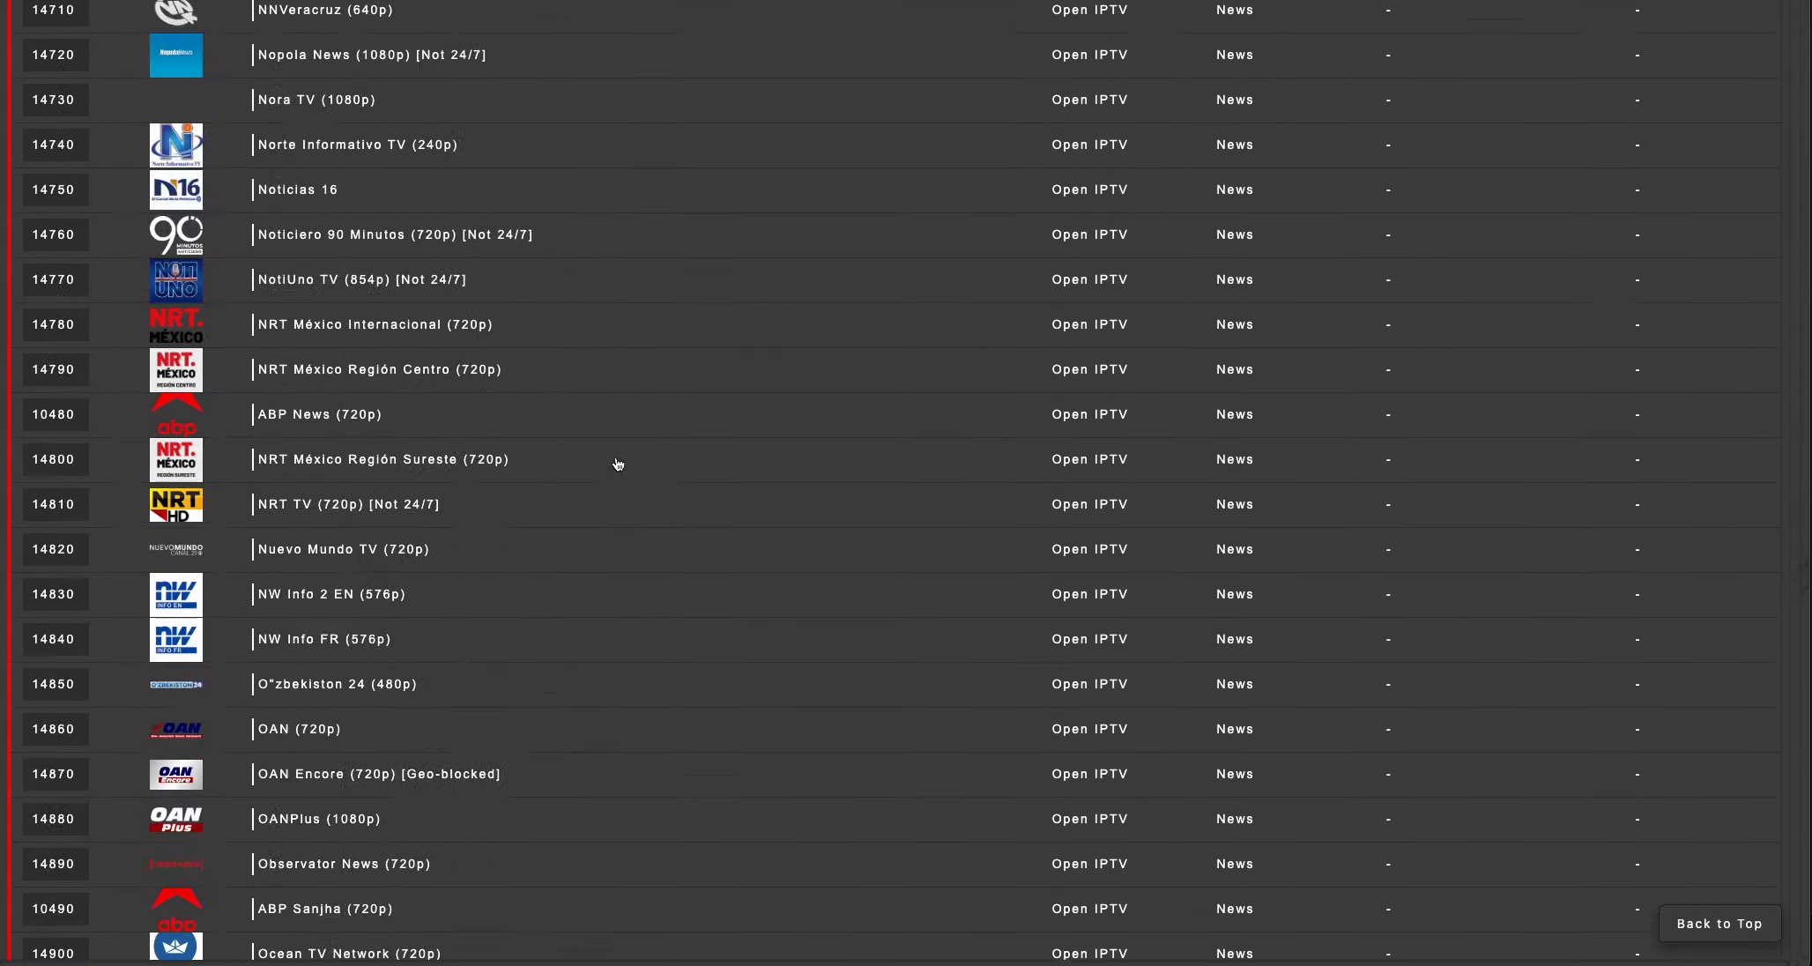
{"action": "scroll", "coordinate": [617, 468], "scroll_direction": "up", "scroll_amount": 20}
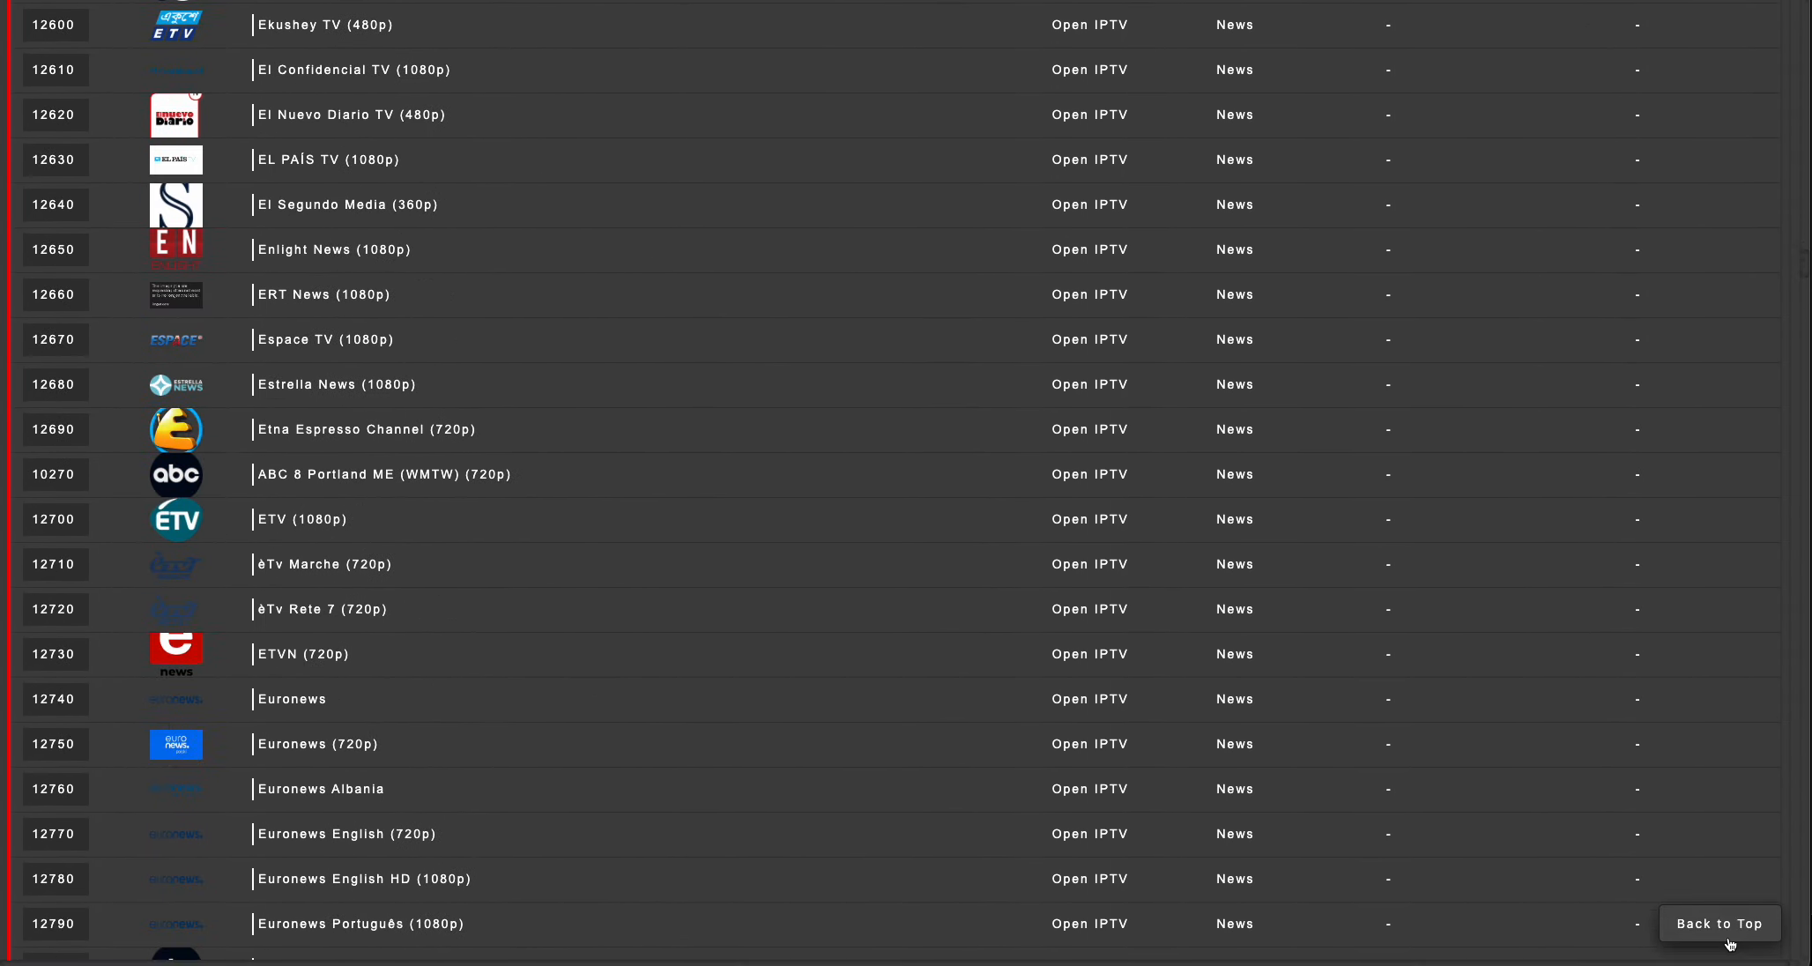
{"action": "left_click", "coordinate": [1719, 925]}
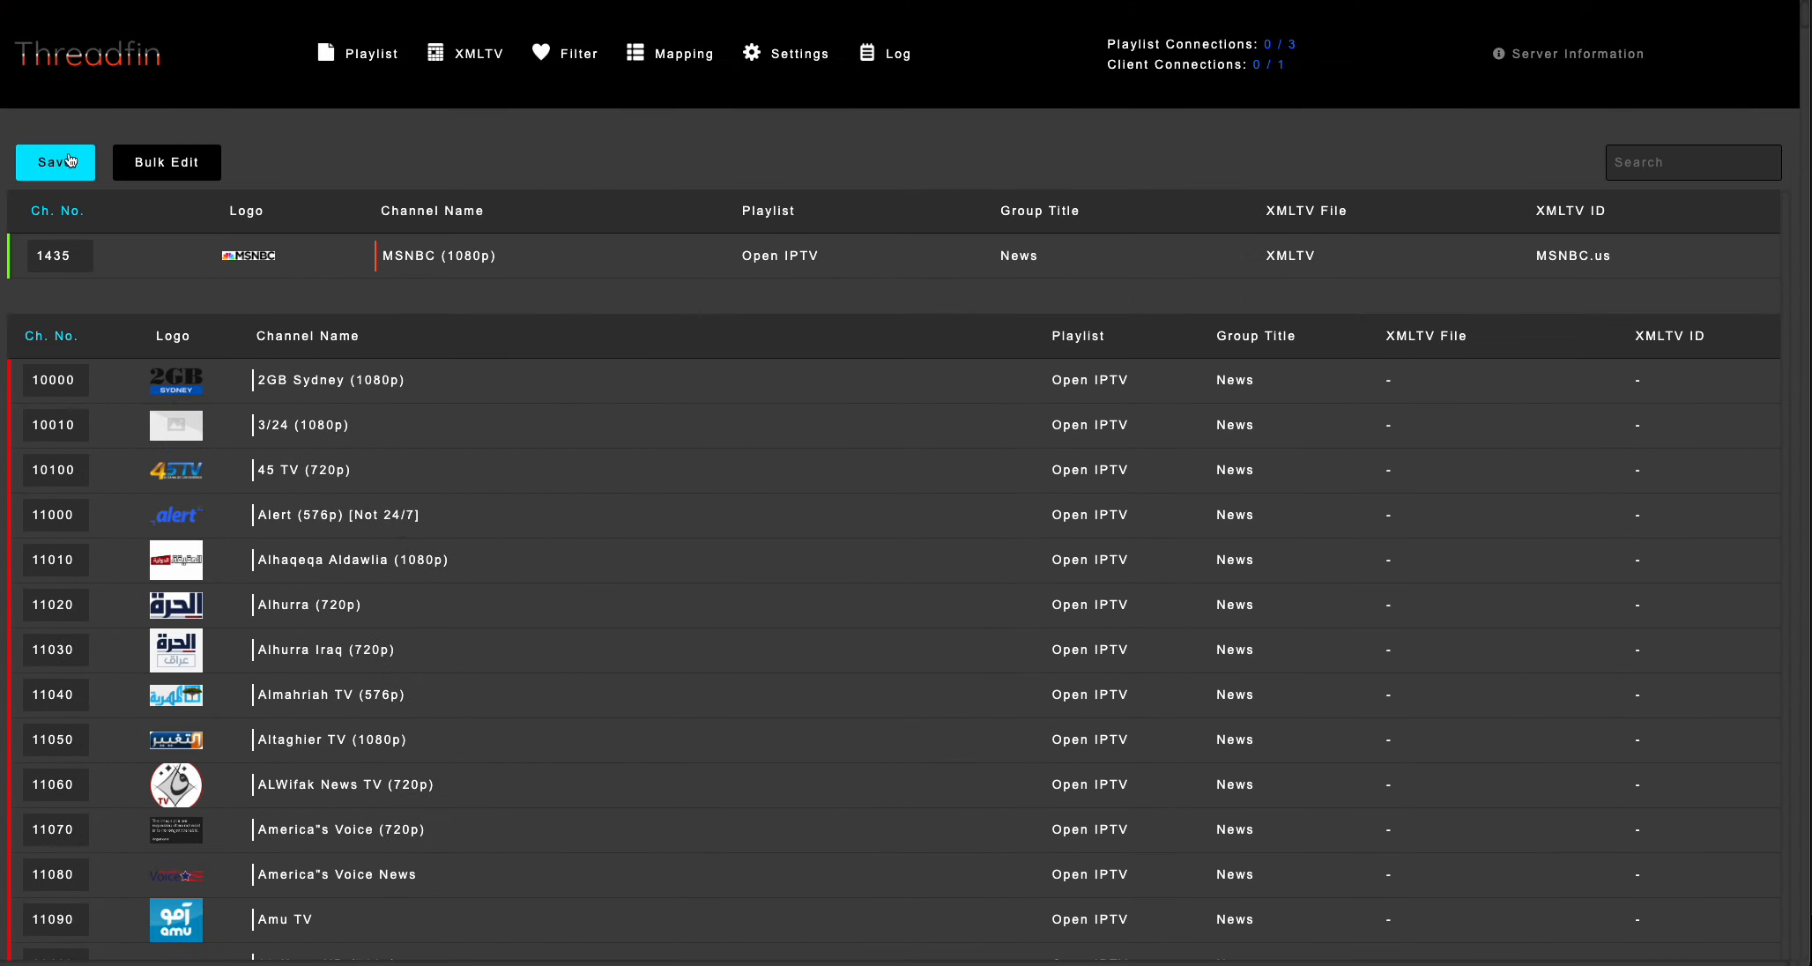
{"action": "left_click", "coordinate": [57, 162]}
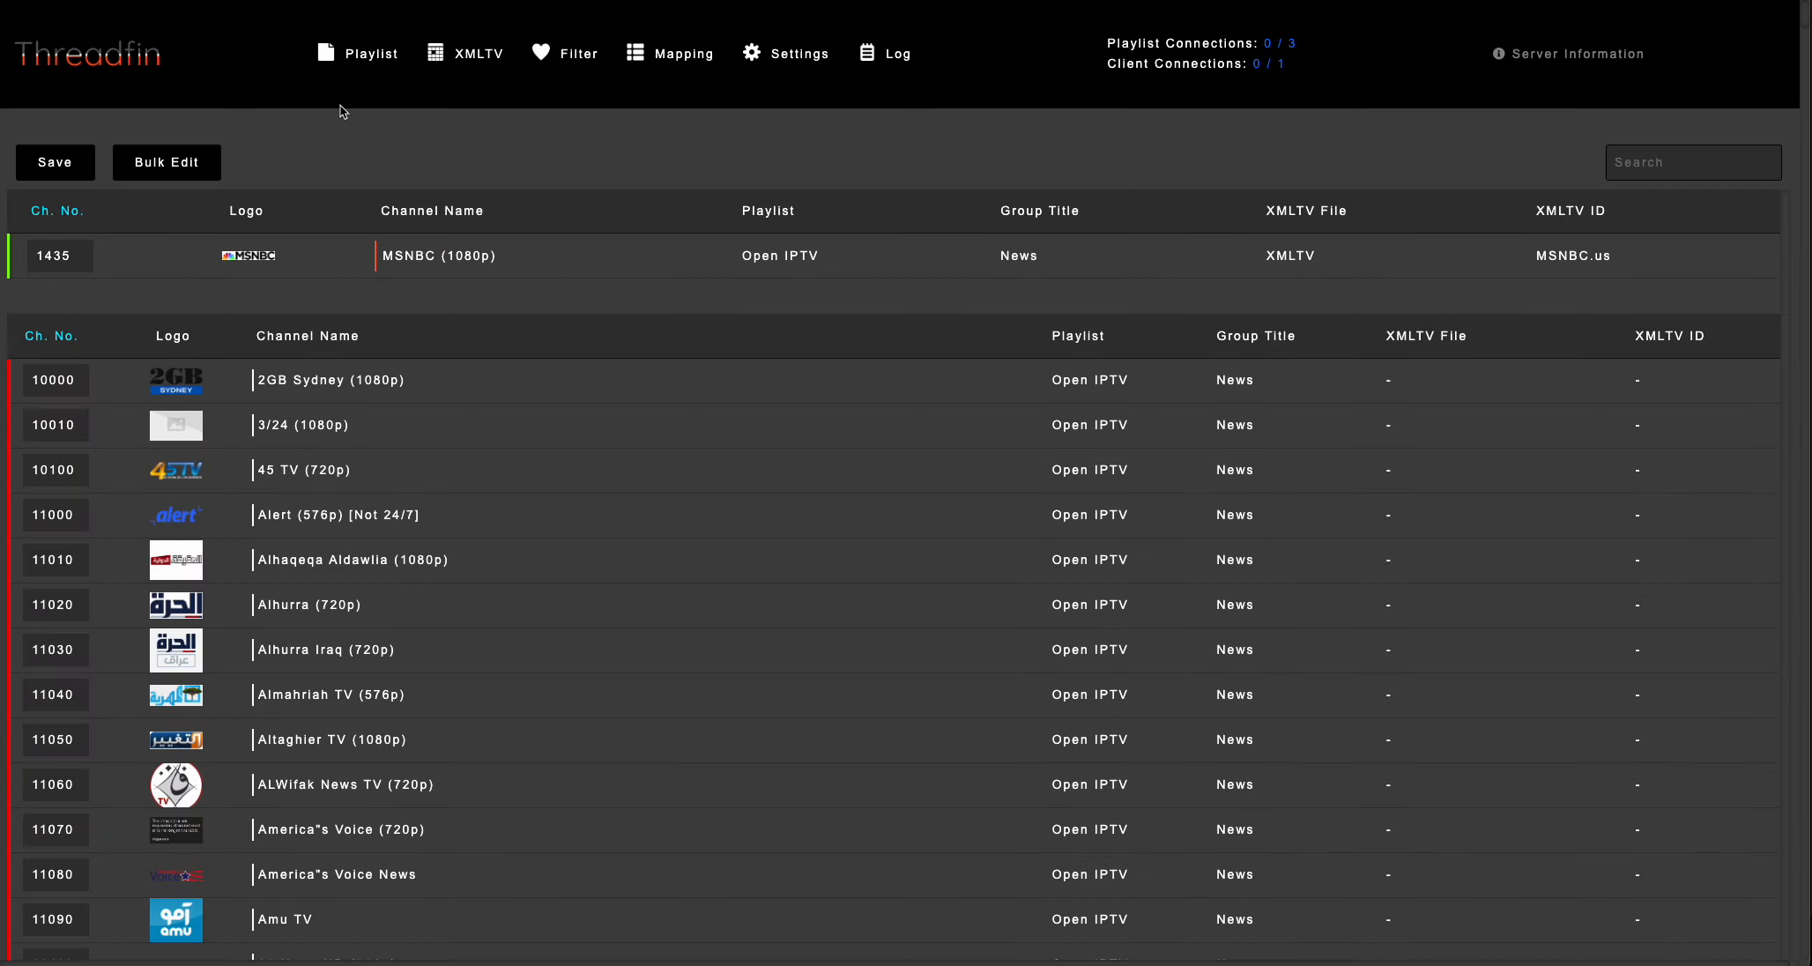
Reload the page and reopen the channel mapping list to check the active channels and playlist connections.
{"action": "key", "text": "super+r"}
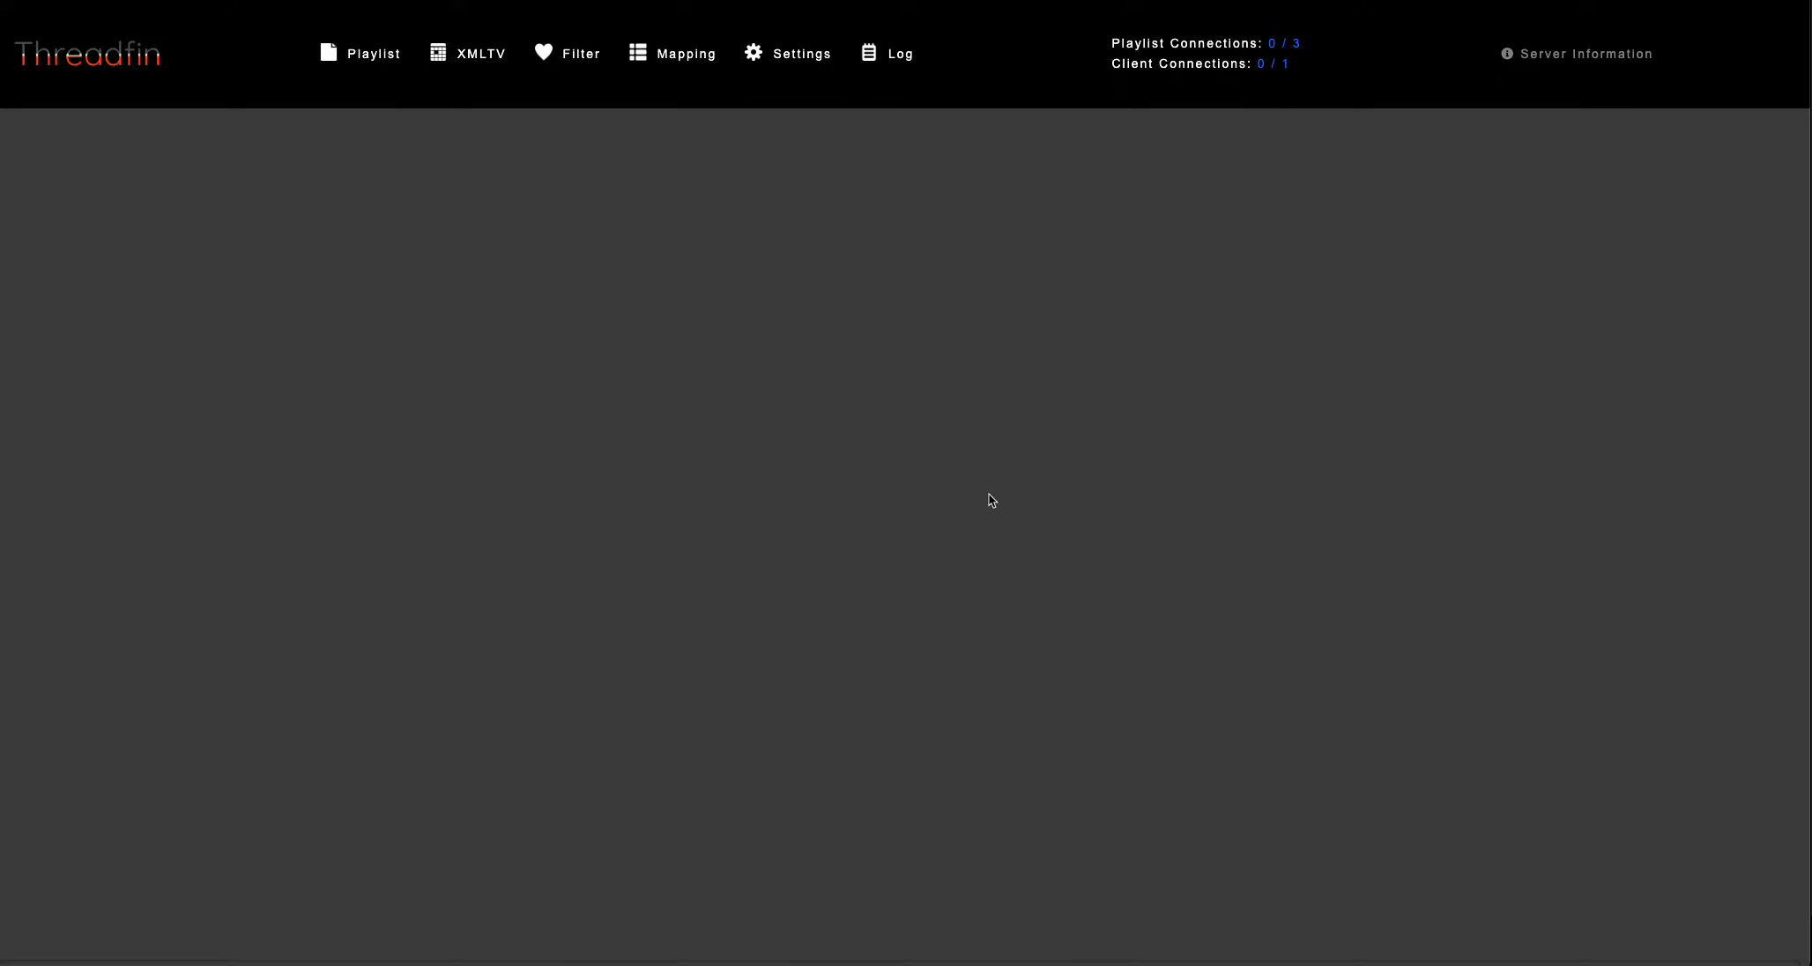
{"action": "left_click", "coordinate": [685, 56]}
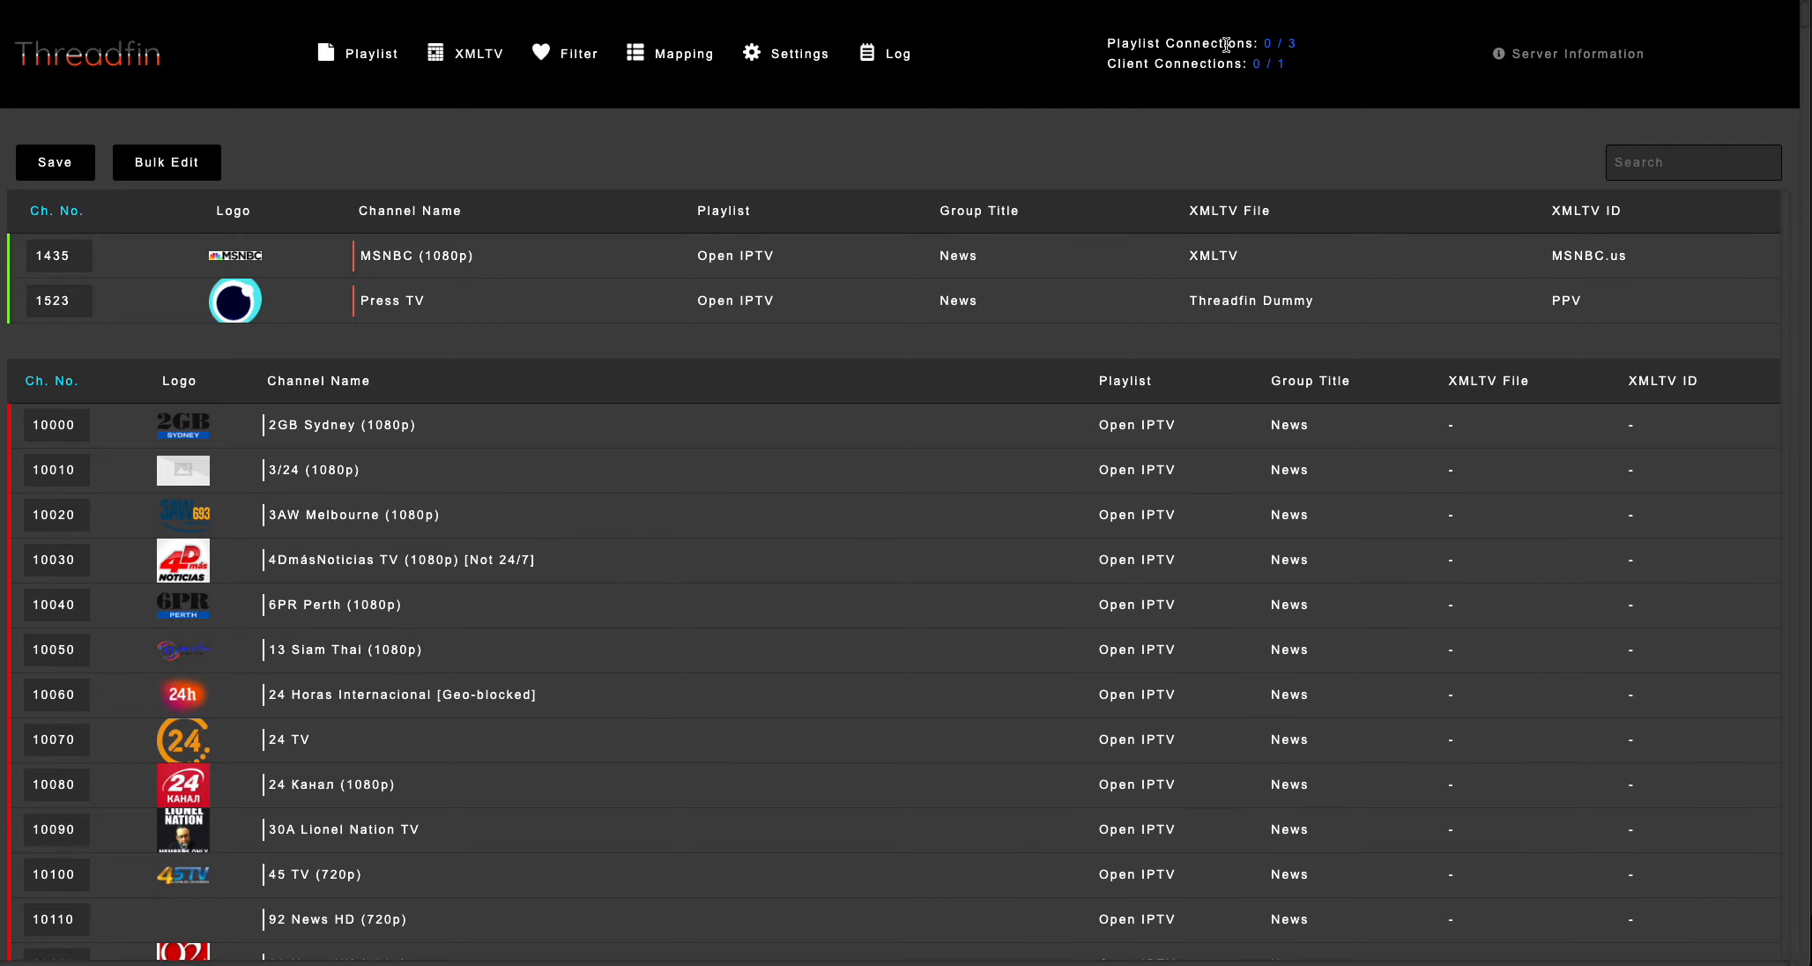
{"action": "left_click_drag", "start_coordinate": [1110, 45], "coordinate": [1298, 46]}
{"action": "left_click", "coordinate": [1090, 129]}
Set Shams TV (1080p) as Backup Channel 1 for the MSNBC (1080p) channel and save the channel mapping.
{"action": "left_click", "coordinate": [521, 267]}
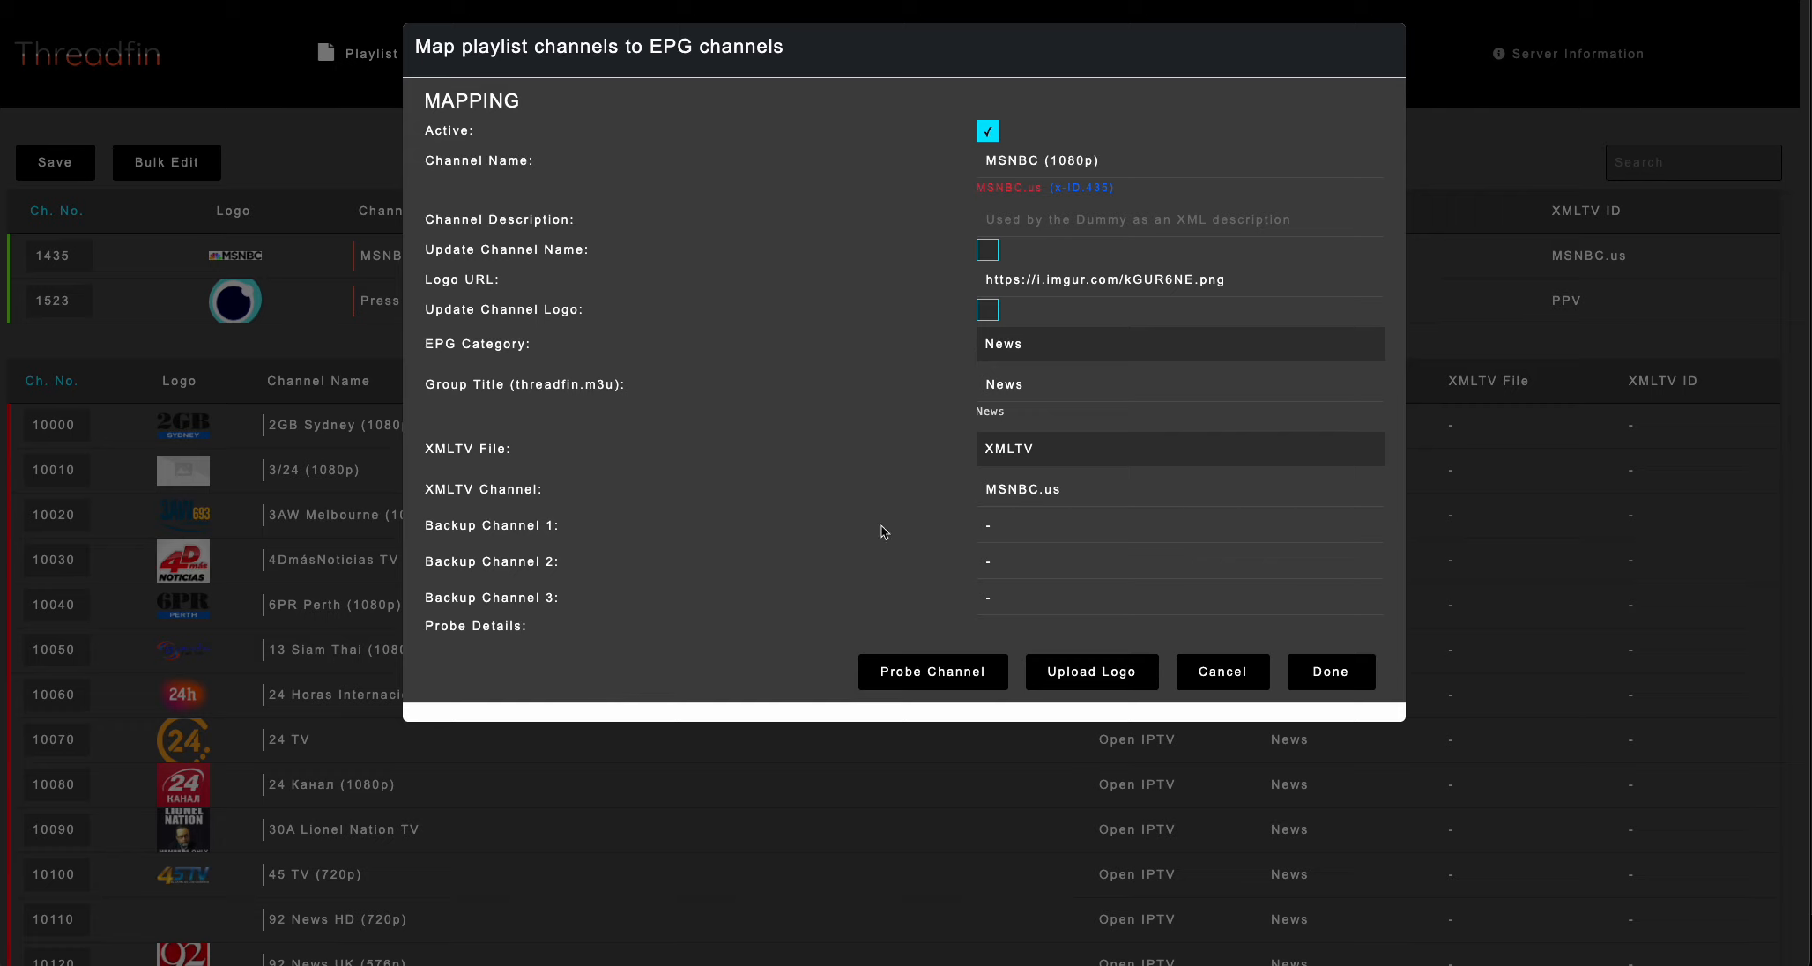
{"action": "left_click", "coordinate": [1029, 527]}
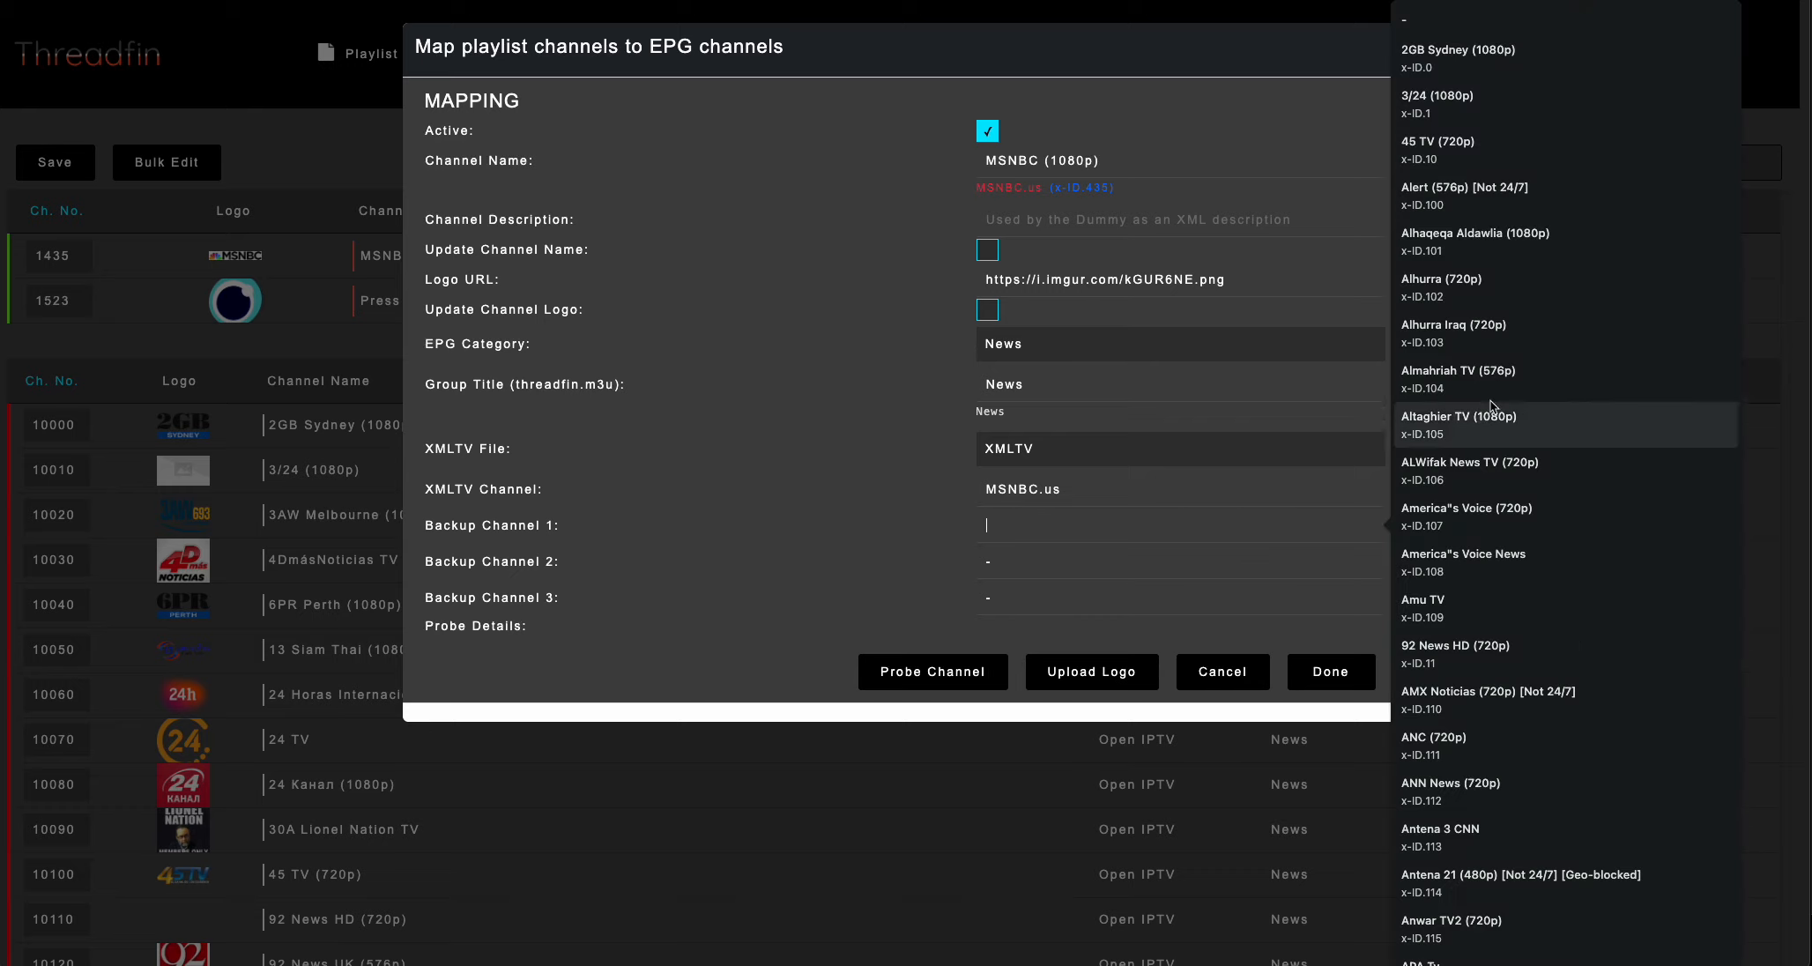
{"action": "scroll", "coordinate": [1525, 630], "scroll_direction": "down", "scroll_amount": 1}
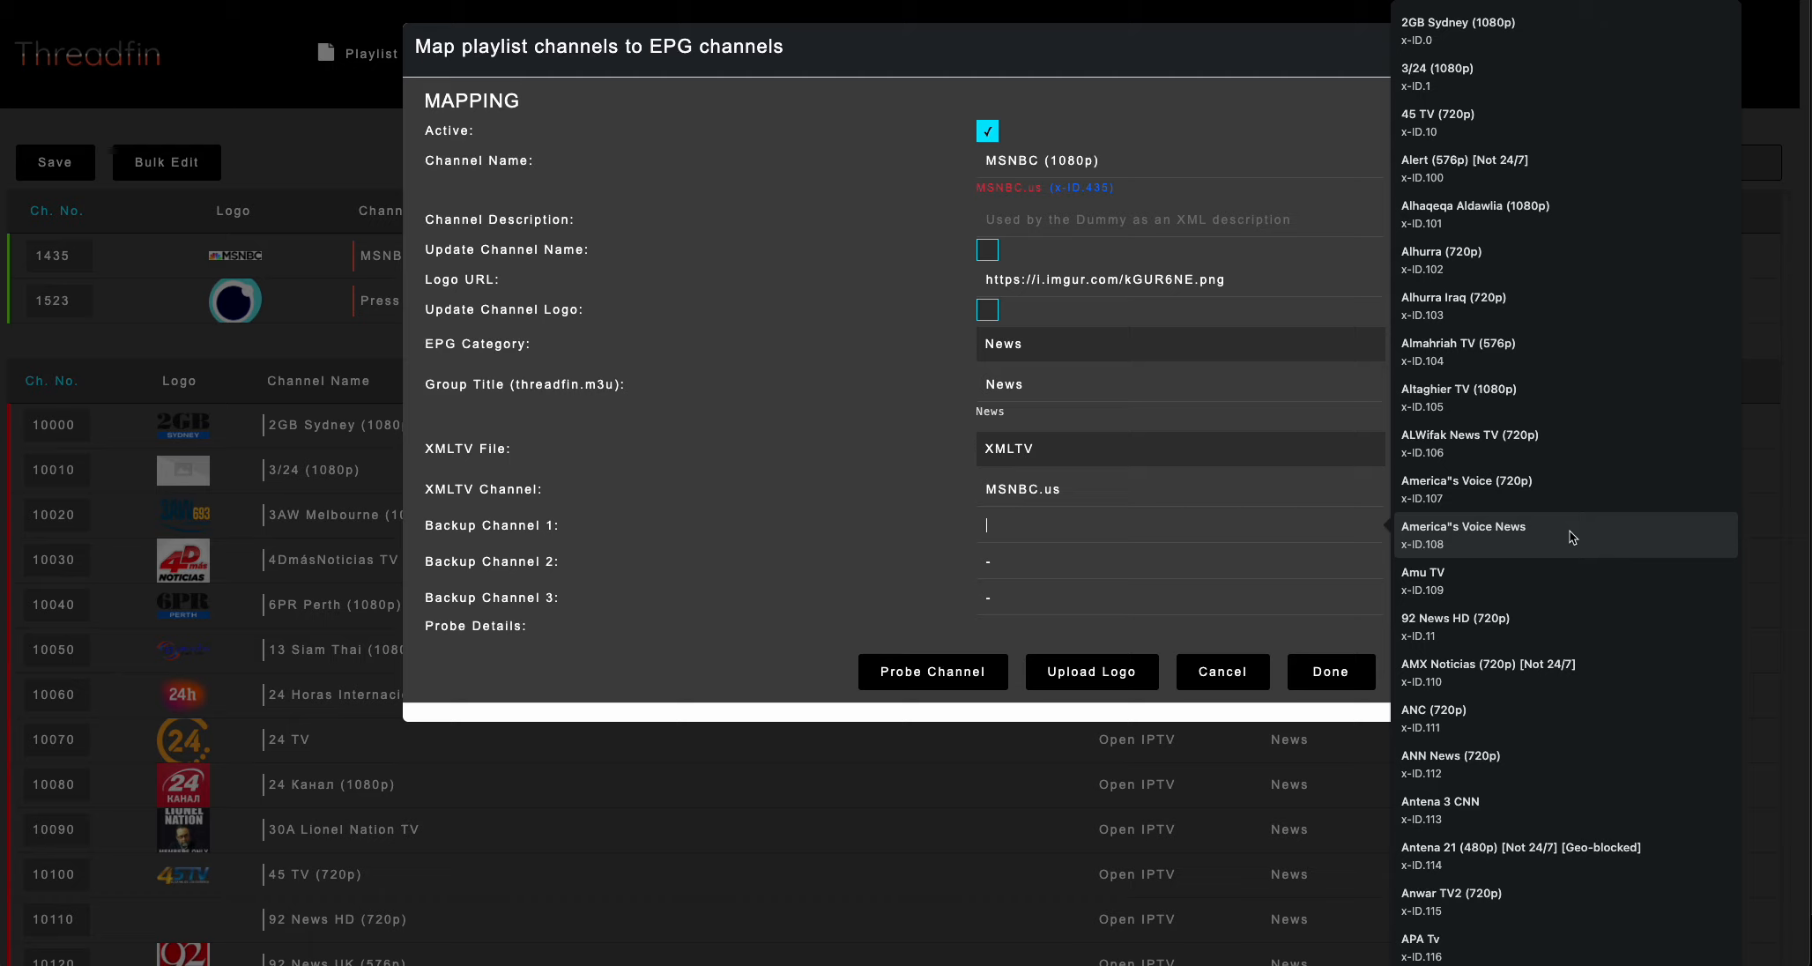
{"action": "scroll", "coordinate": [1574, 537], "scroll_direction": "down", "scroll_amount": 20}
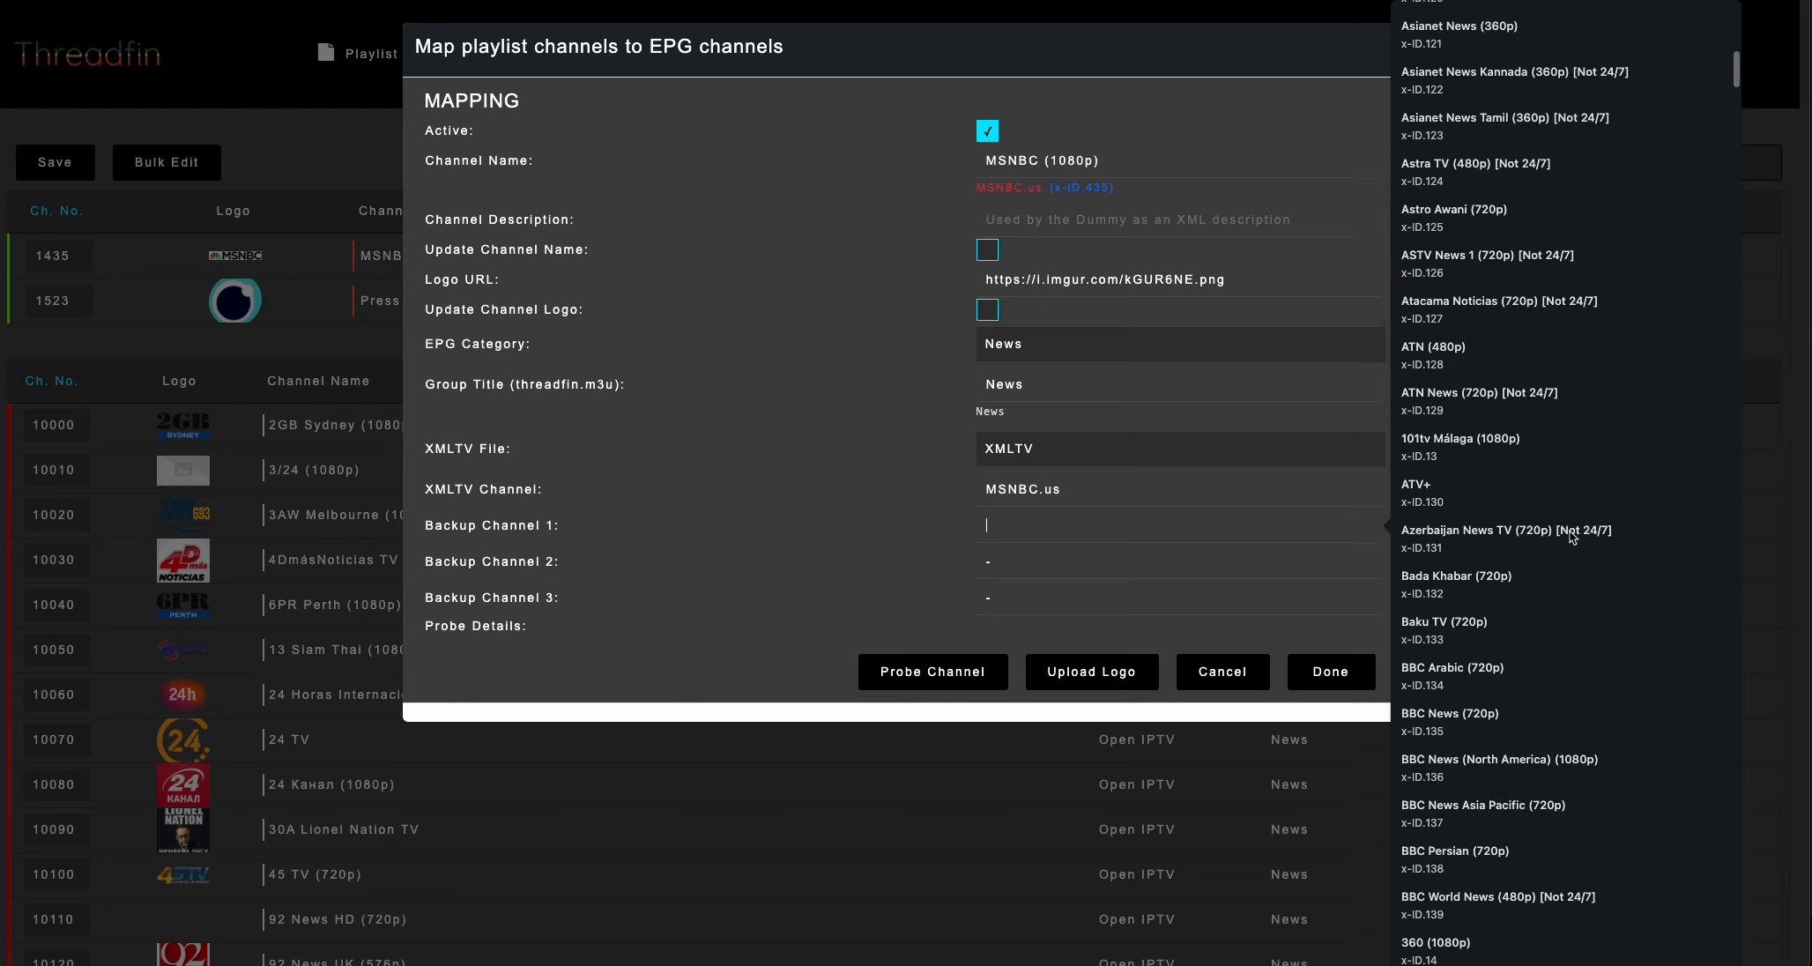
{"action": "scroll", "coordinate": [1574, 537], "scroll_direction": "down", "scroll_amount": 15}
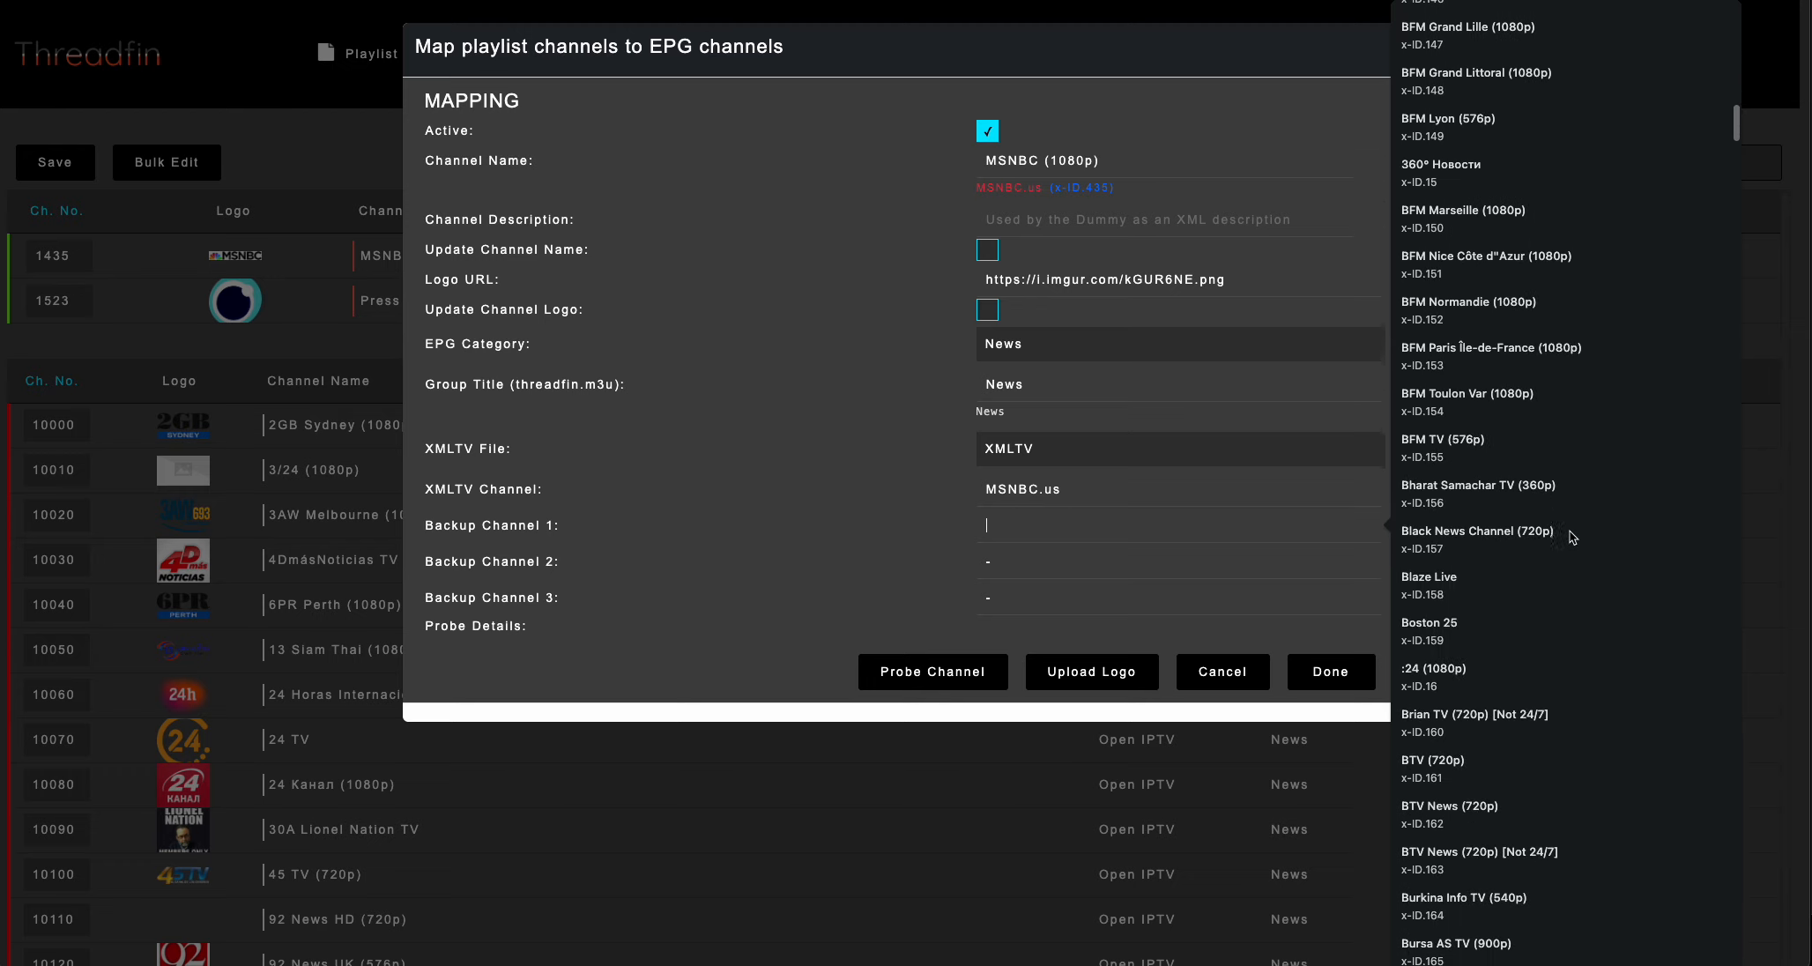
{"action": "scroll", "coordinate": [1510, 533], "scroll_direction": "down", "scroll_amount": 5}
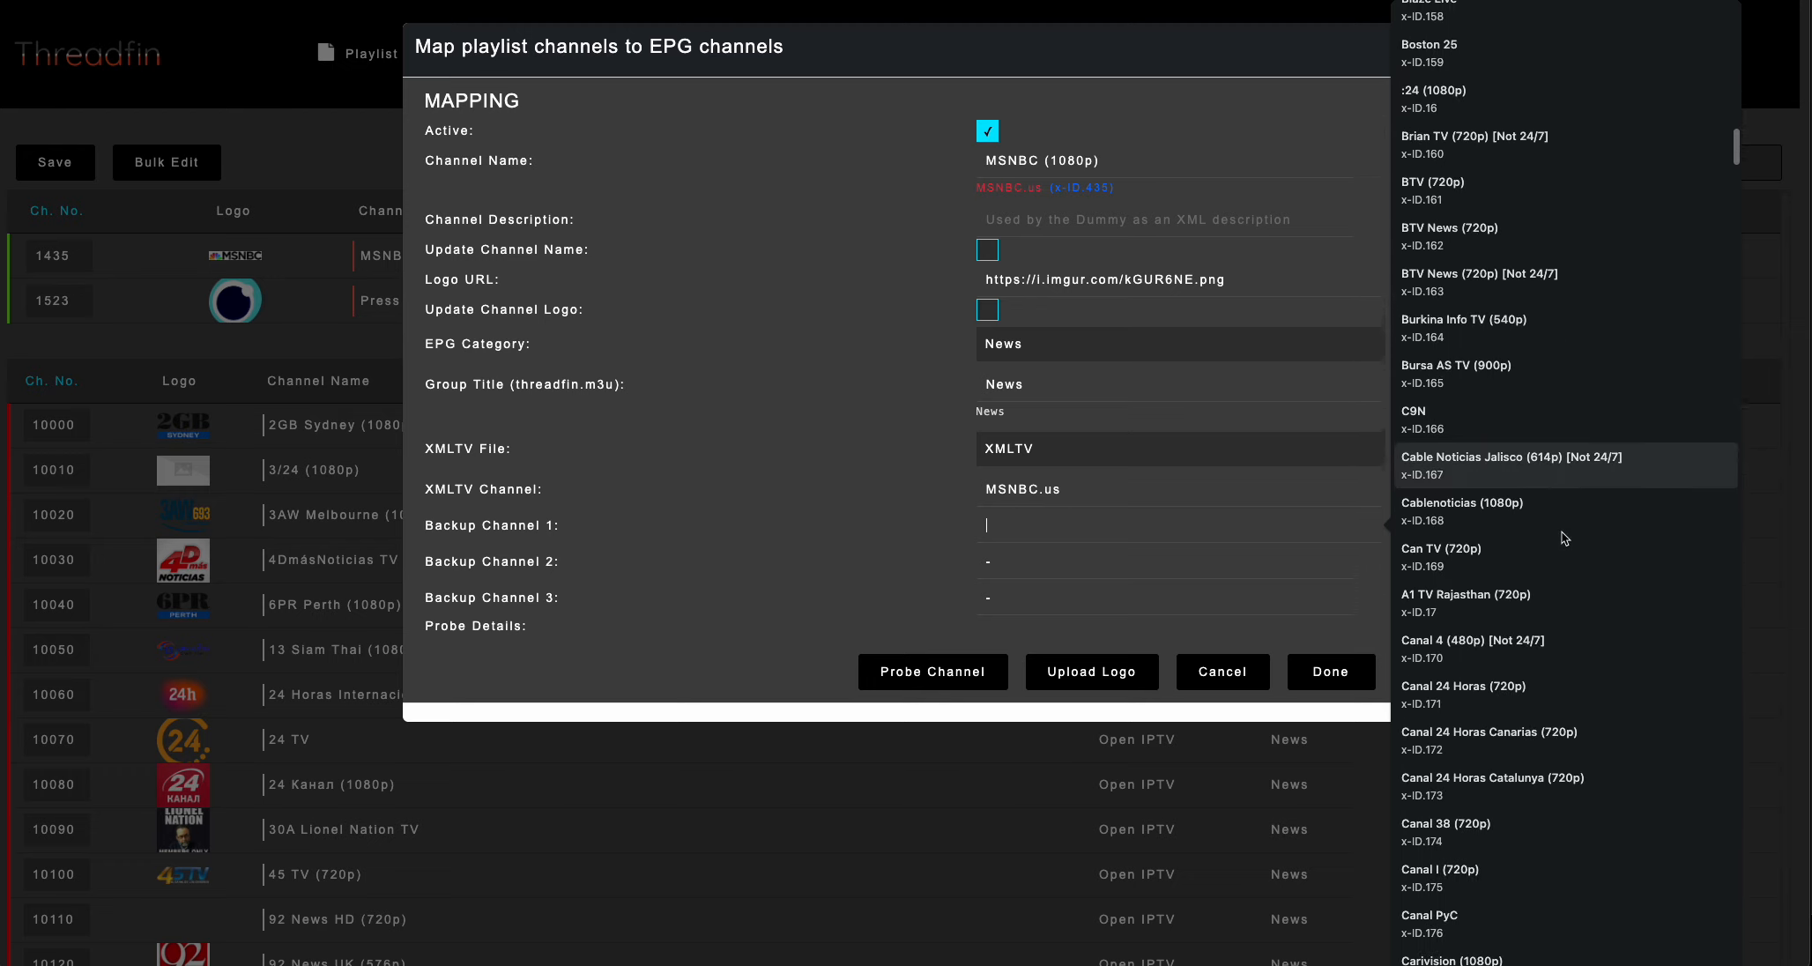
{"action": "type", "text": "ms"}
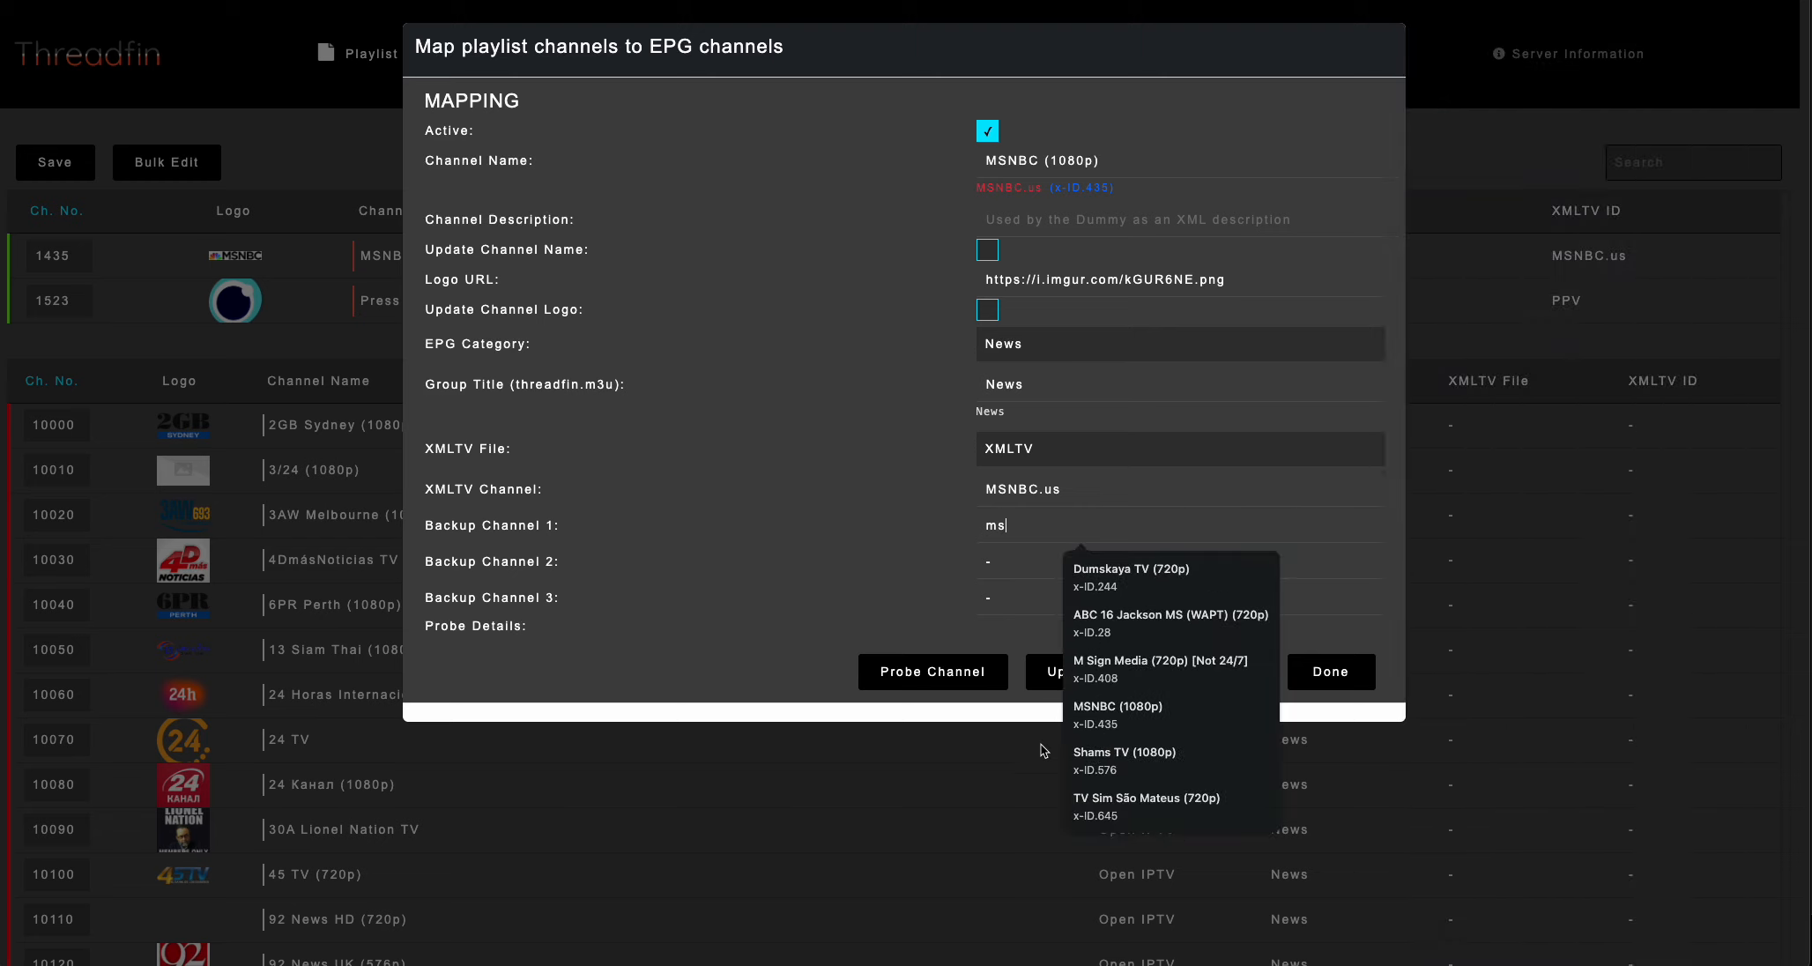
{"action": "left_click", "coordinate": [1180, 763]}
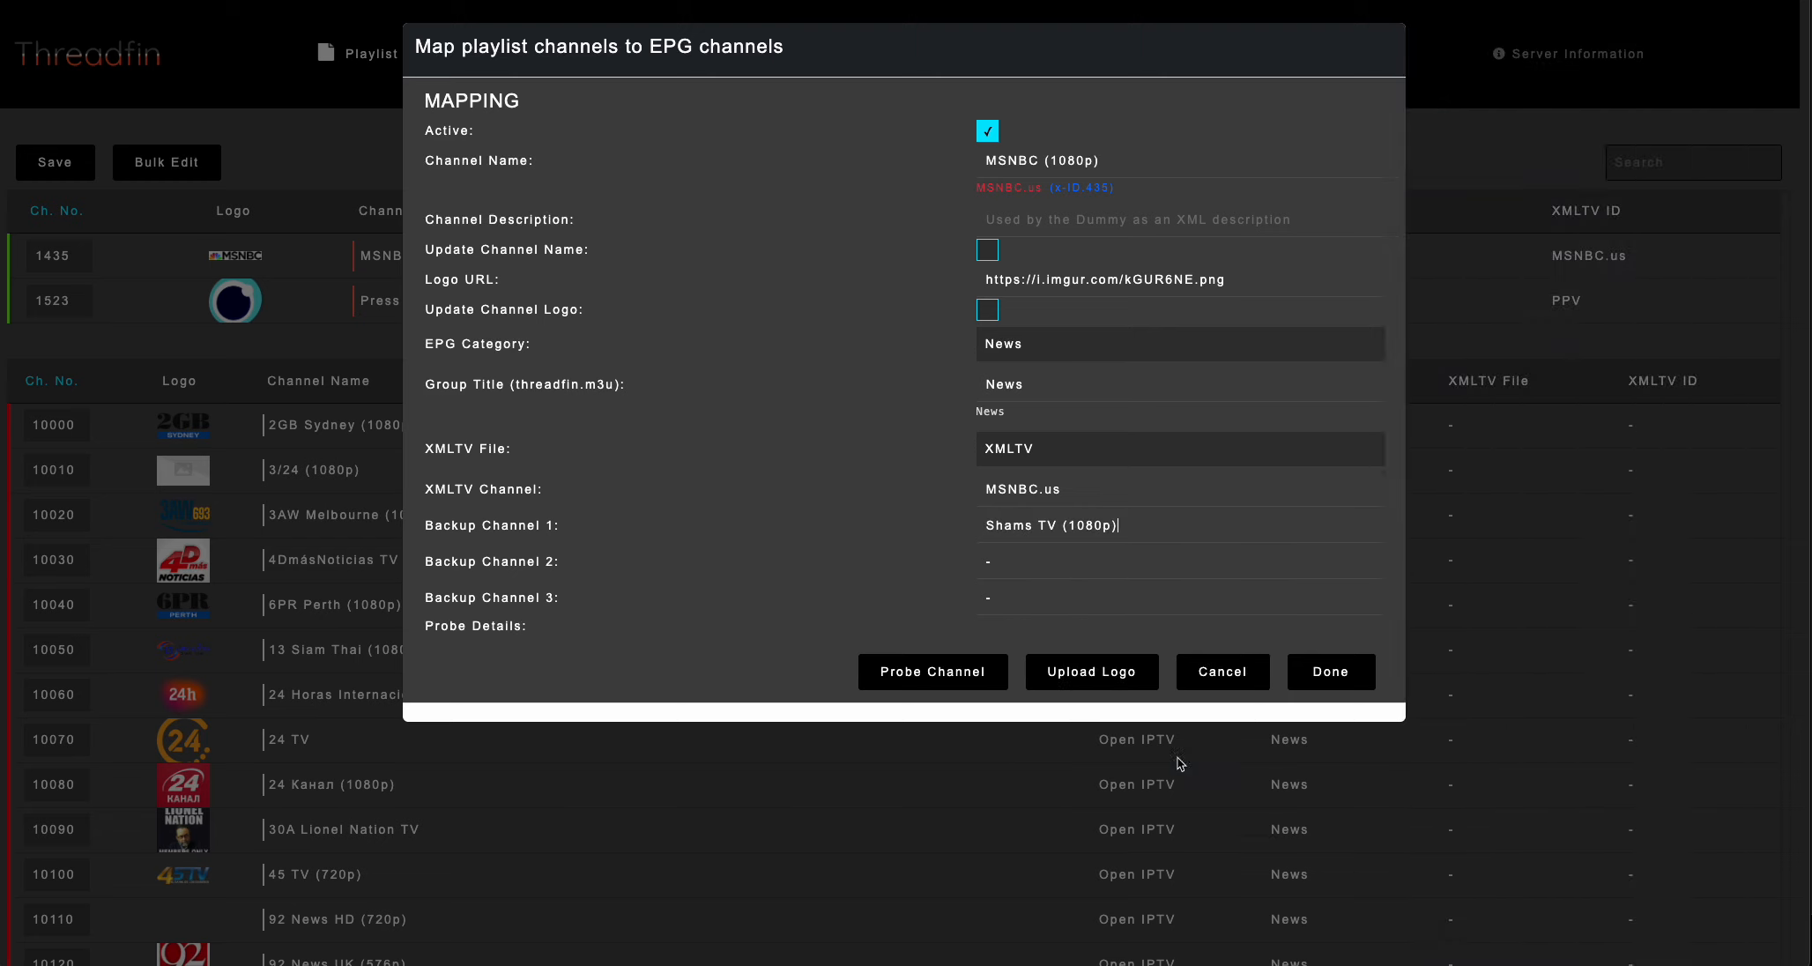
{"action": "left_click", "coordinate": [1331, 672]}
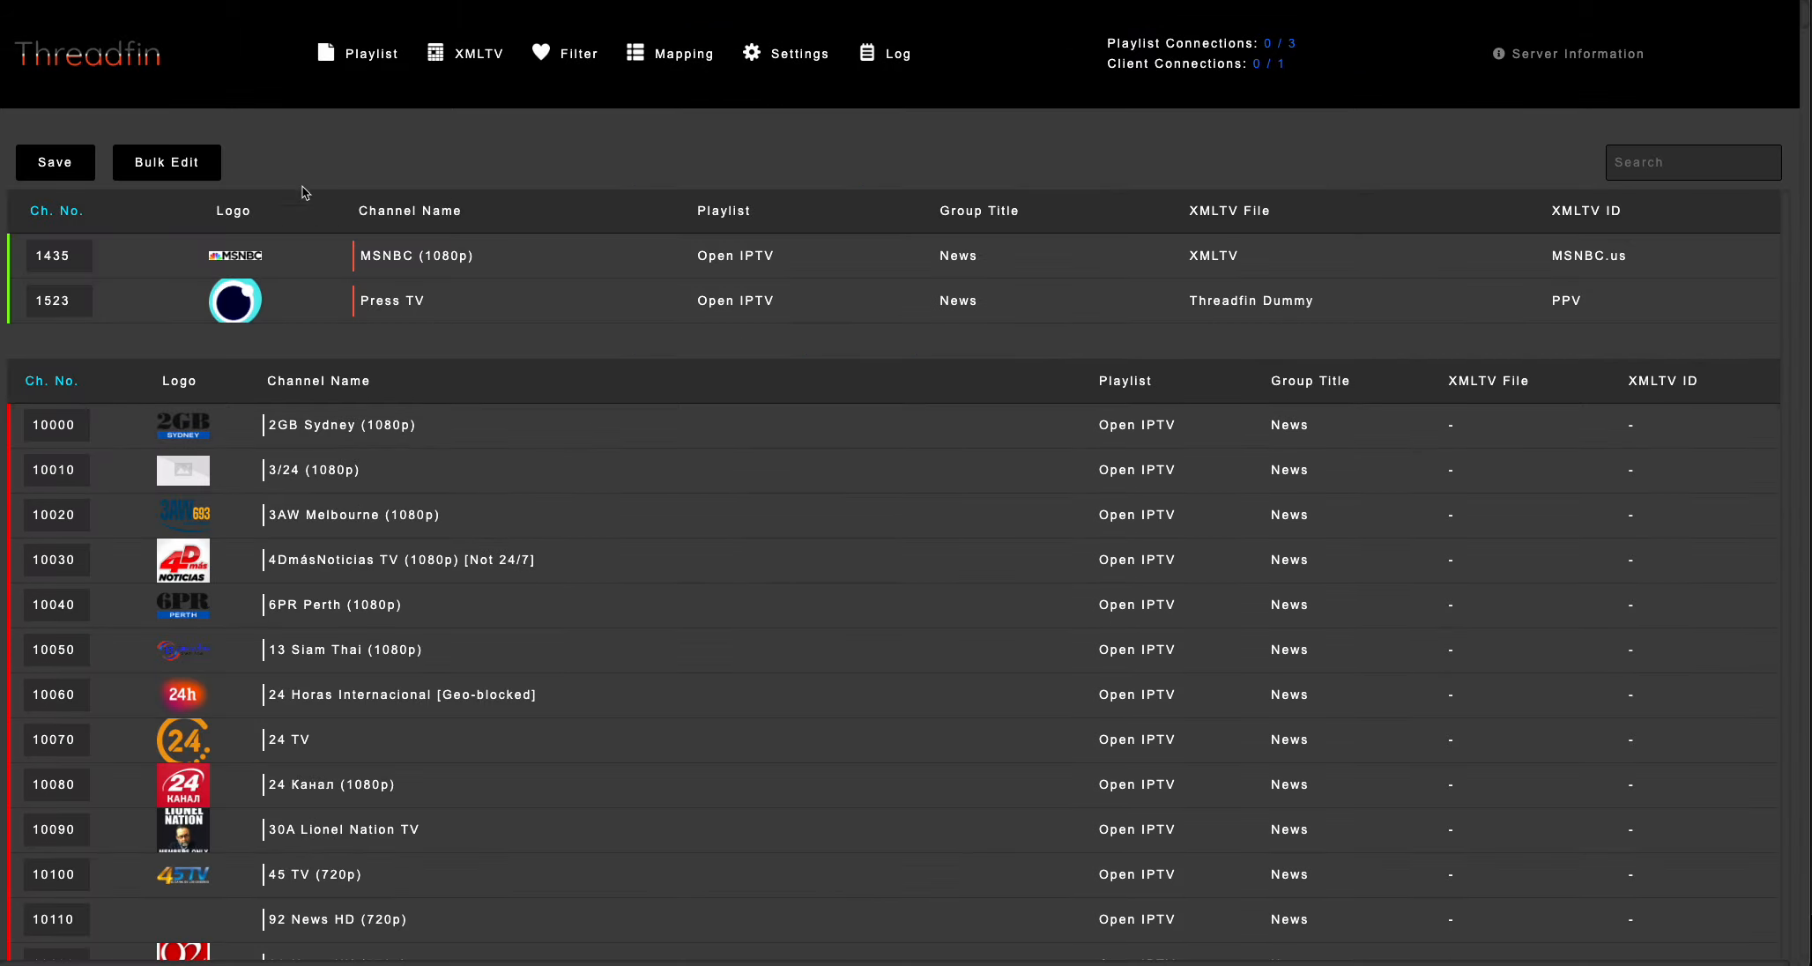
{"action": "left_click", "coordinate": [55, 162]}
Reload the page and reopen the MSNBC (1080p) mapping to check its backup channel and the Update Channel Logo option.
{"action": "key", "text": "super+r"}
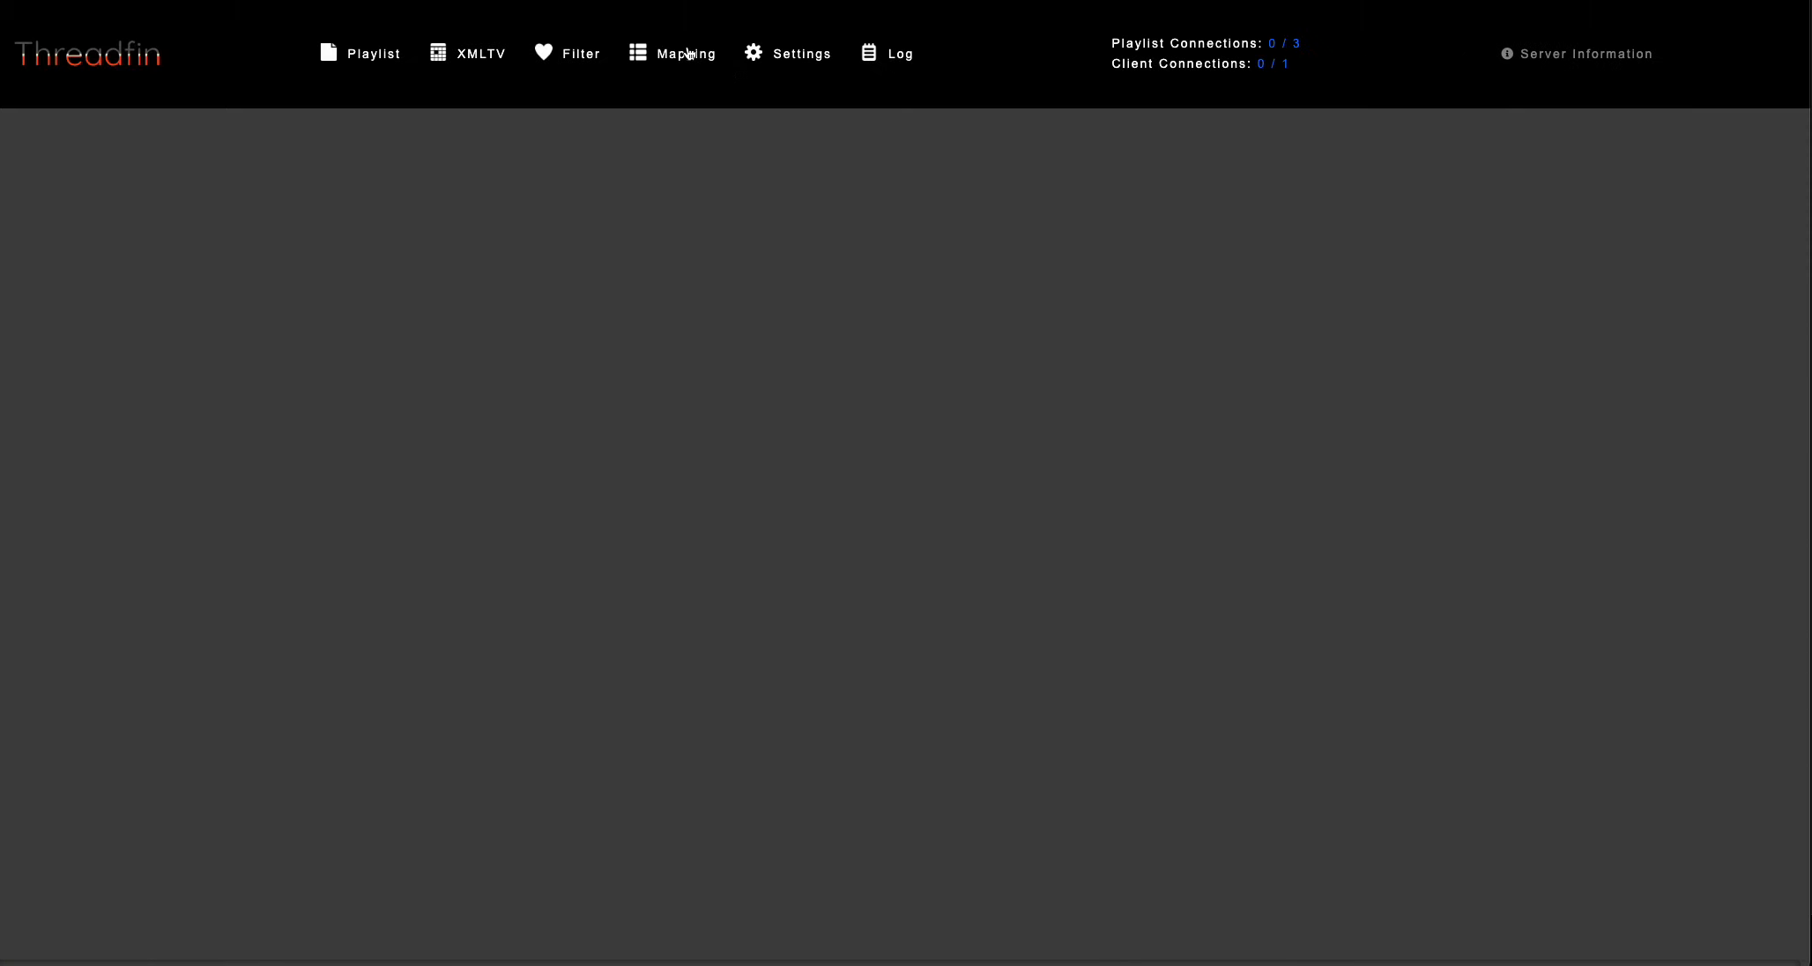
{"action": "left_click", "coordinate": [689, 53]}
{"action": "left_click", "coordinate": [511, 262]}
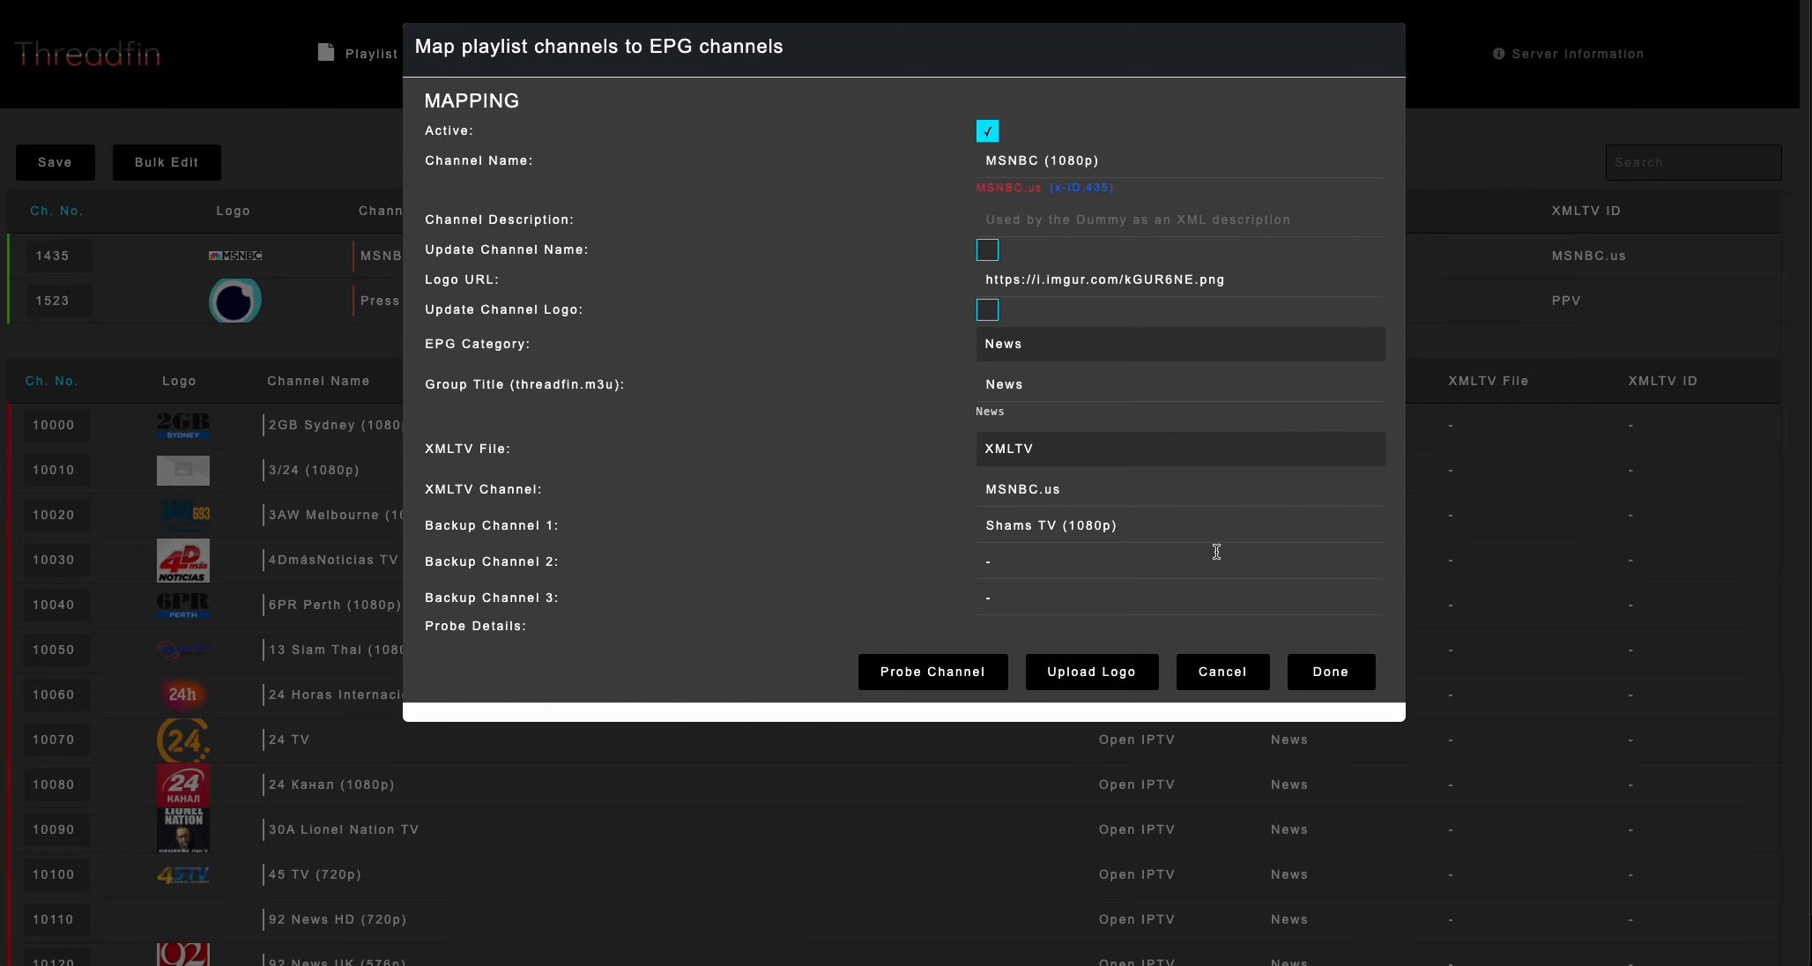
{"action": "left_click_drag", "start_coordinate": [425, 310], "coordinate": [573, 311]}
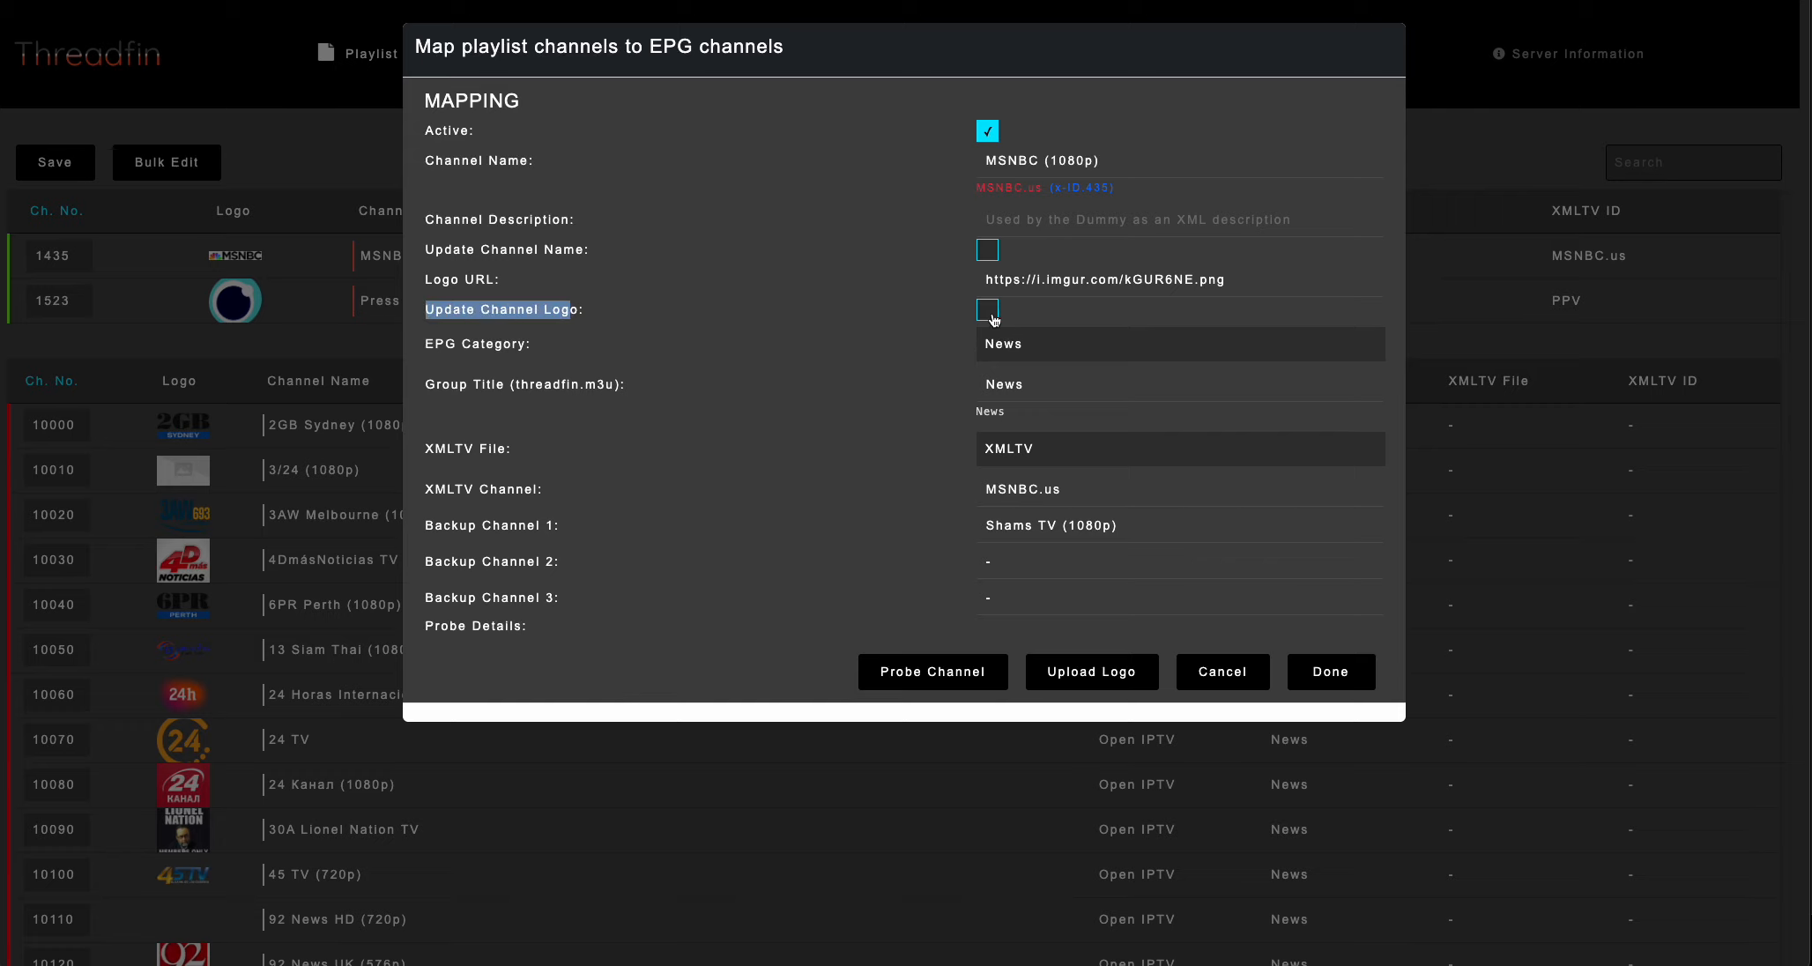
{"action": "left_click", "coordinate": [844, 322]}
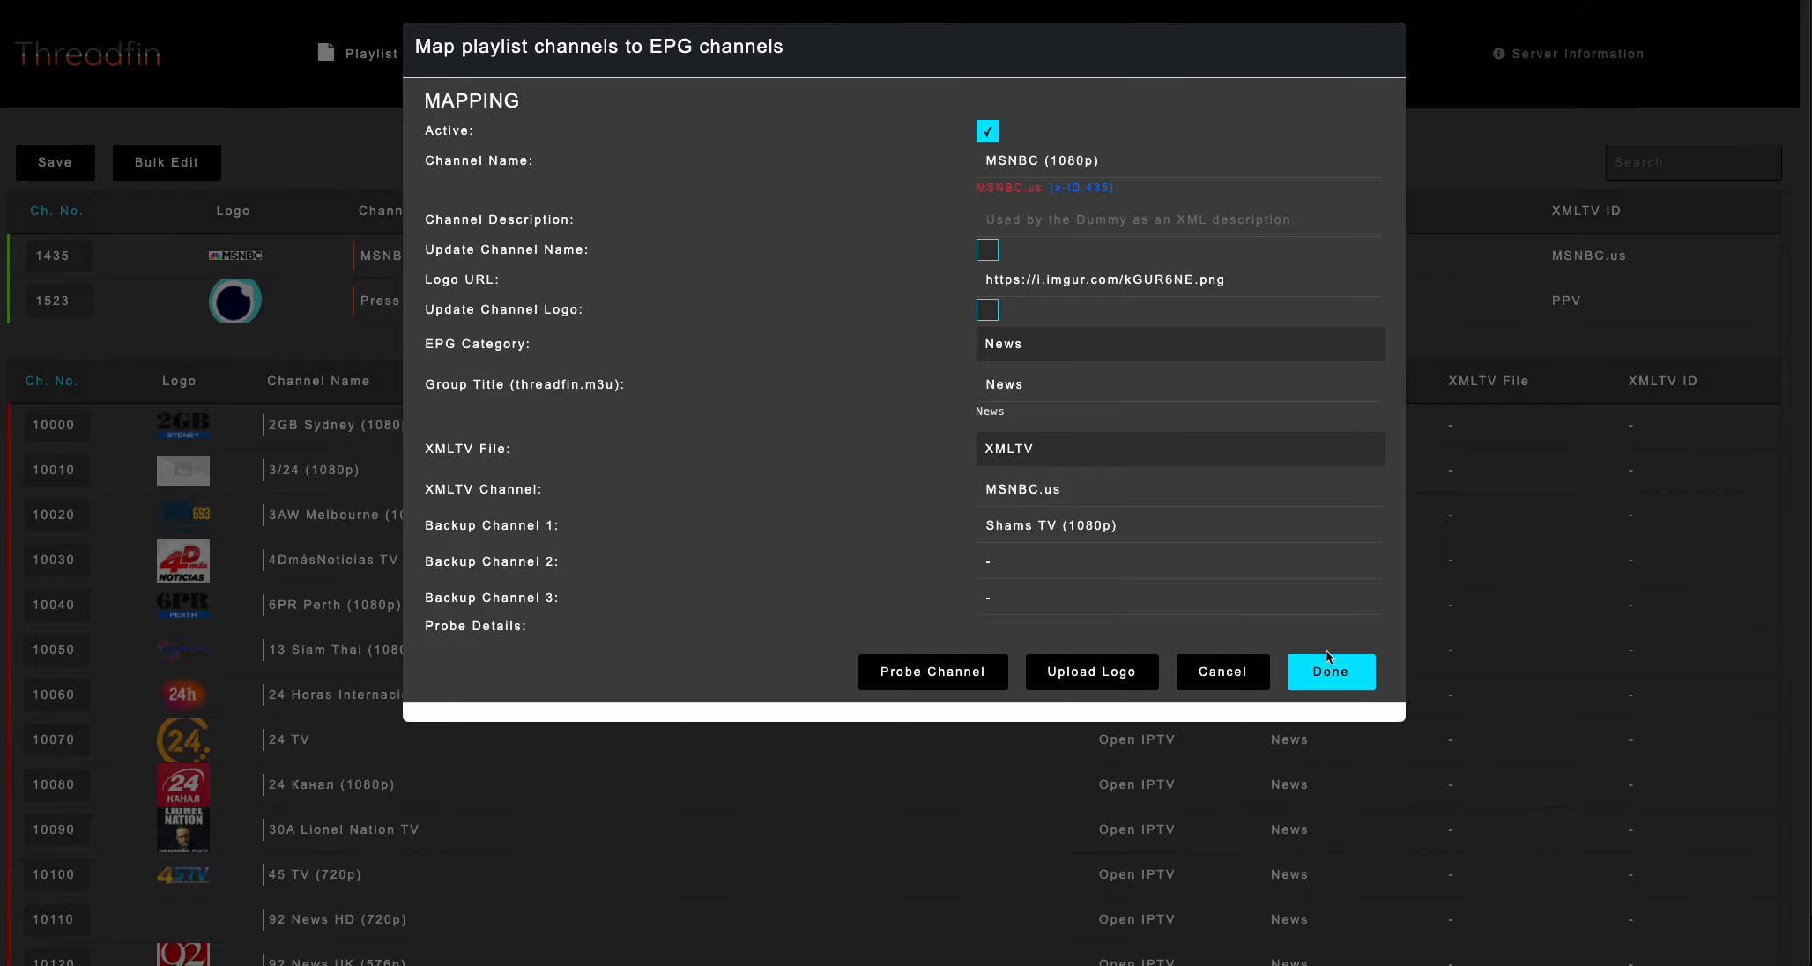
{"action": "left_click", "coordinate": [1332, 674]}
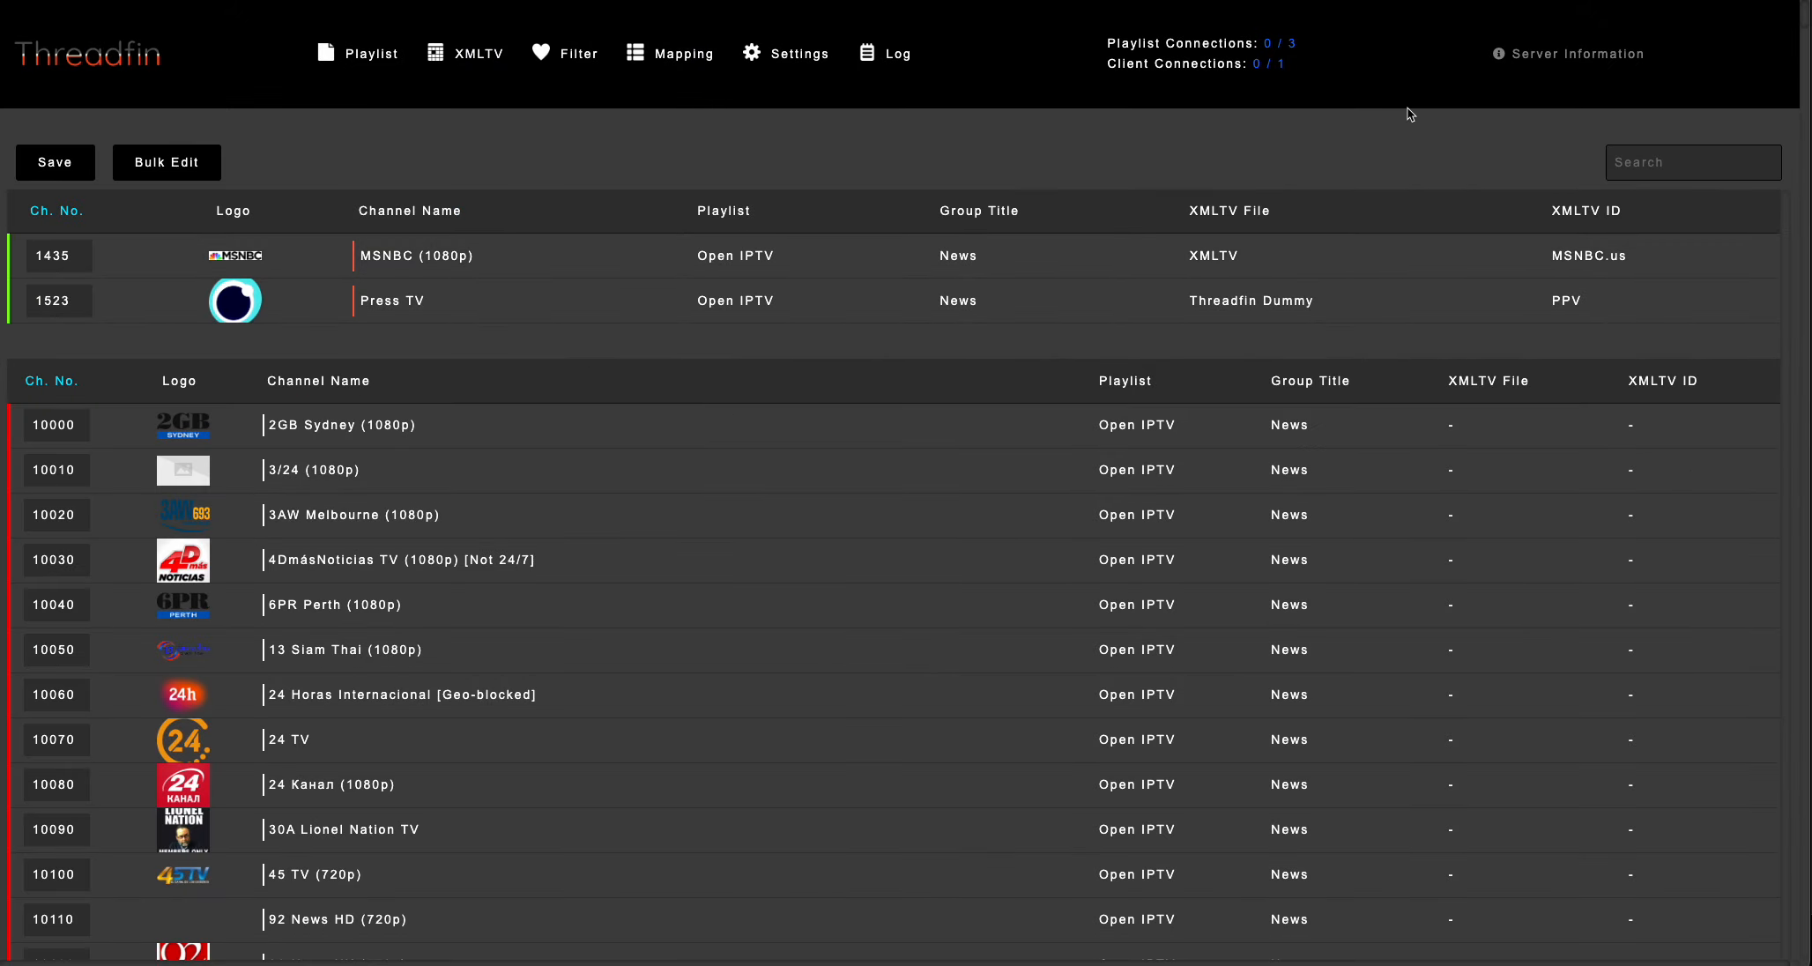
Set the number of tuners to 100 in the general settings and save them.
{"action": "left_click", "coordinate": [801, 63]}
{"action": "scroll", "coordinate": [755, 527], "scroll_direction": "down", "scroll_amount": 2}
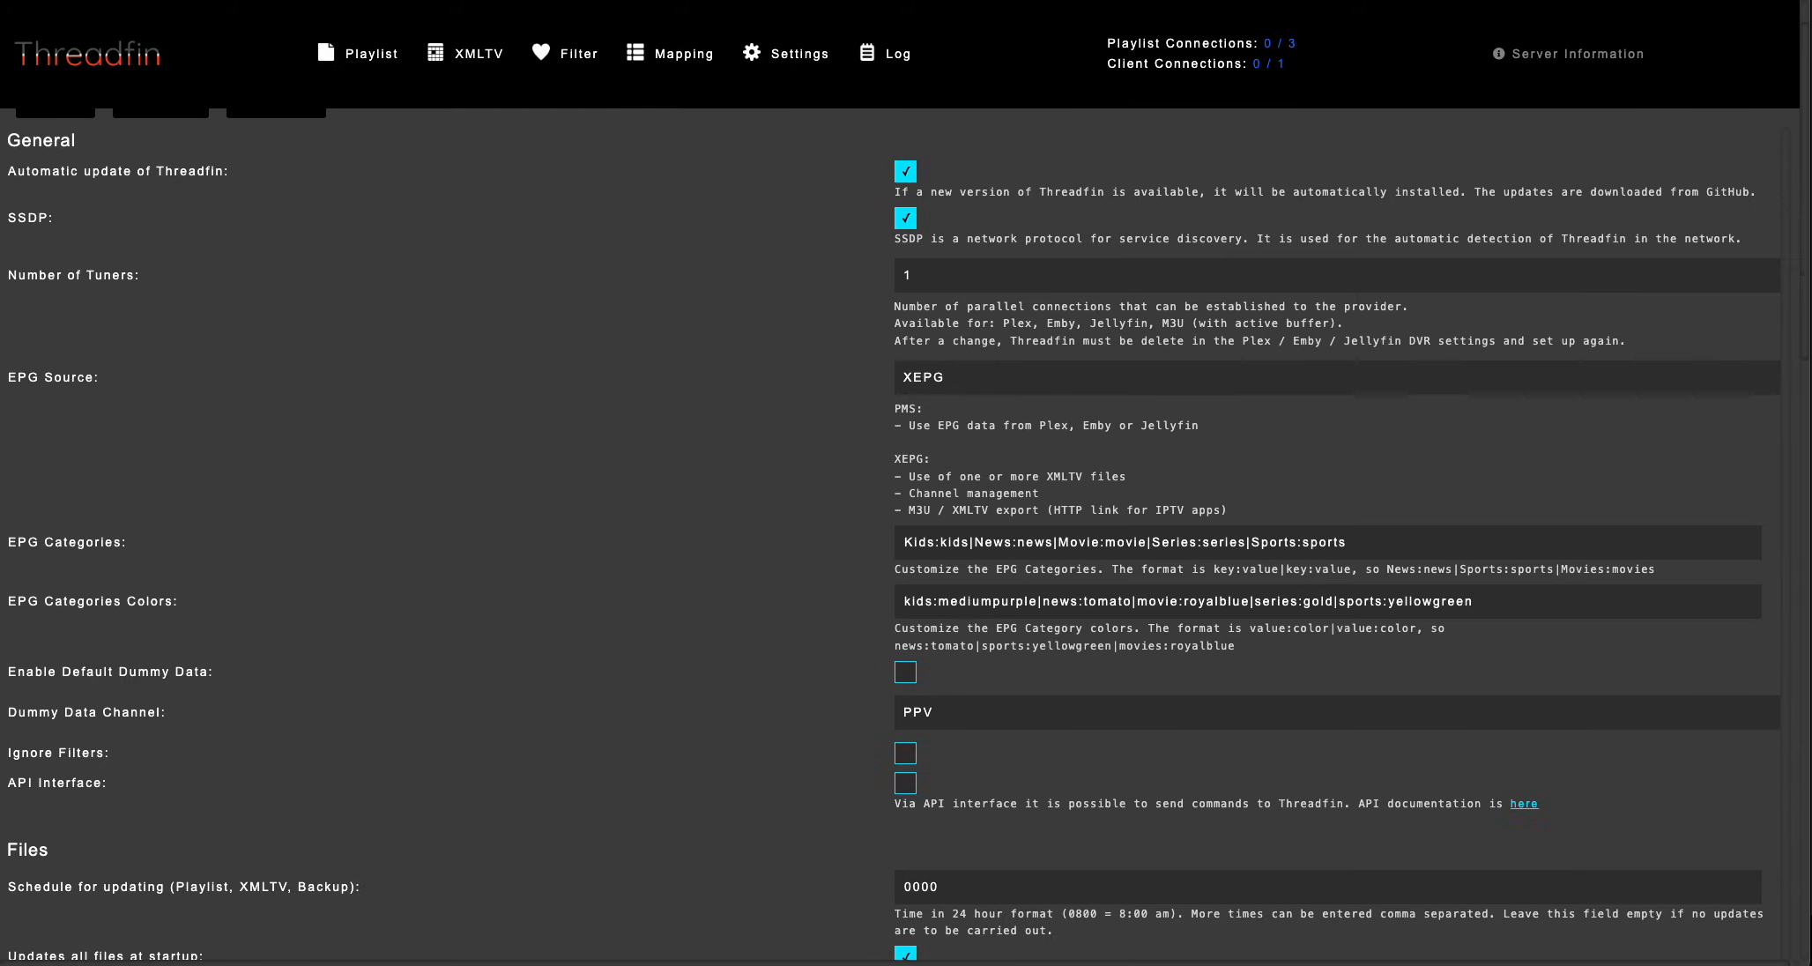
{"action": "left_click", "coordinate": [917, 275]}
{"action": "left_click", "coordinate": [917, 965]}
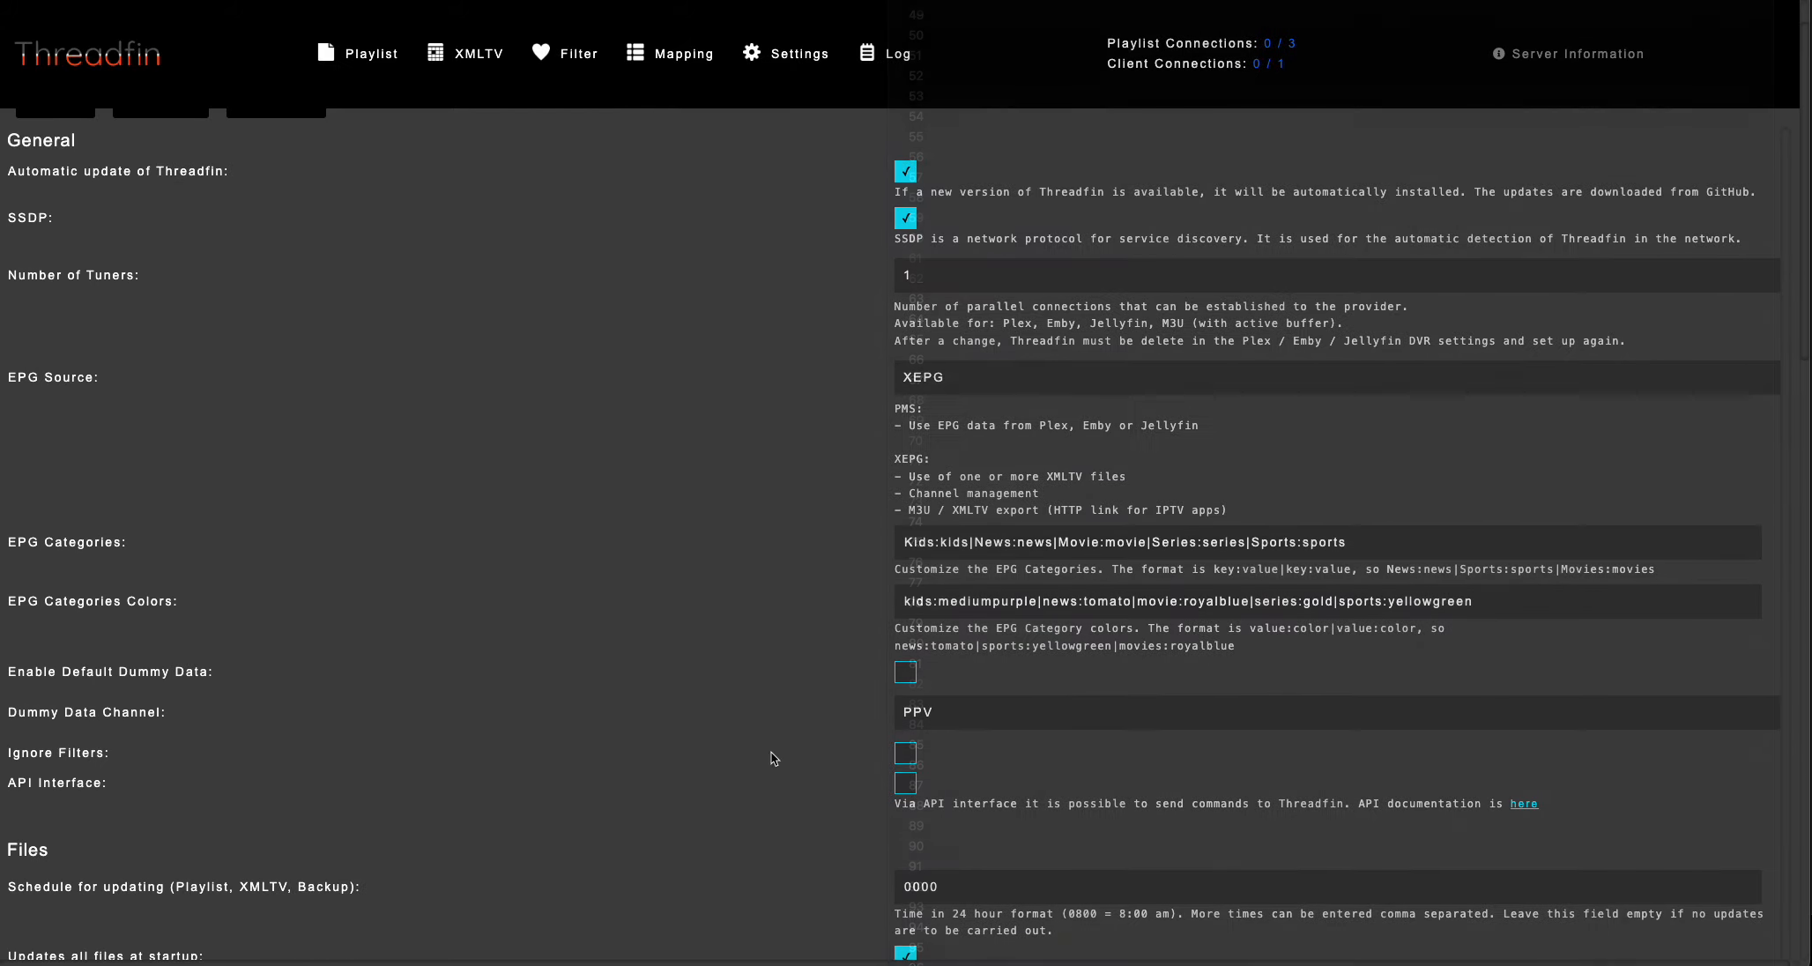
{"action": "scroll", "coordinate": [114, 210], "scroll_direction": "up", "scroll_amount": 2}
{"action": "left_click", "coordinate": [58, 171]}
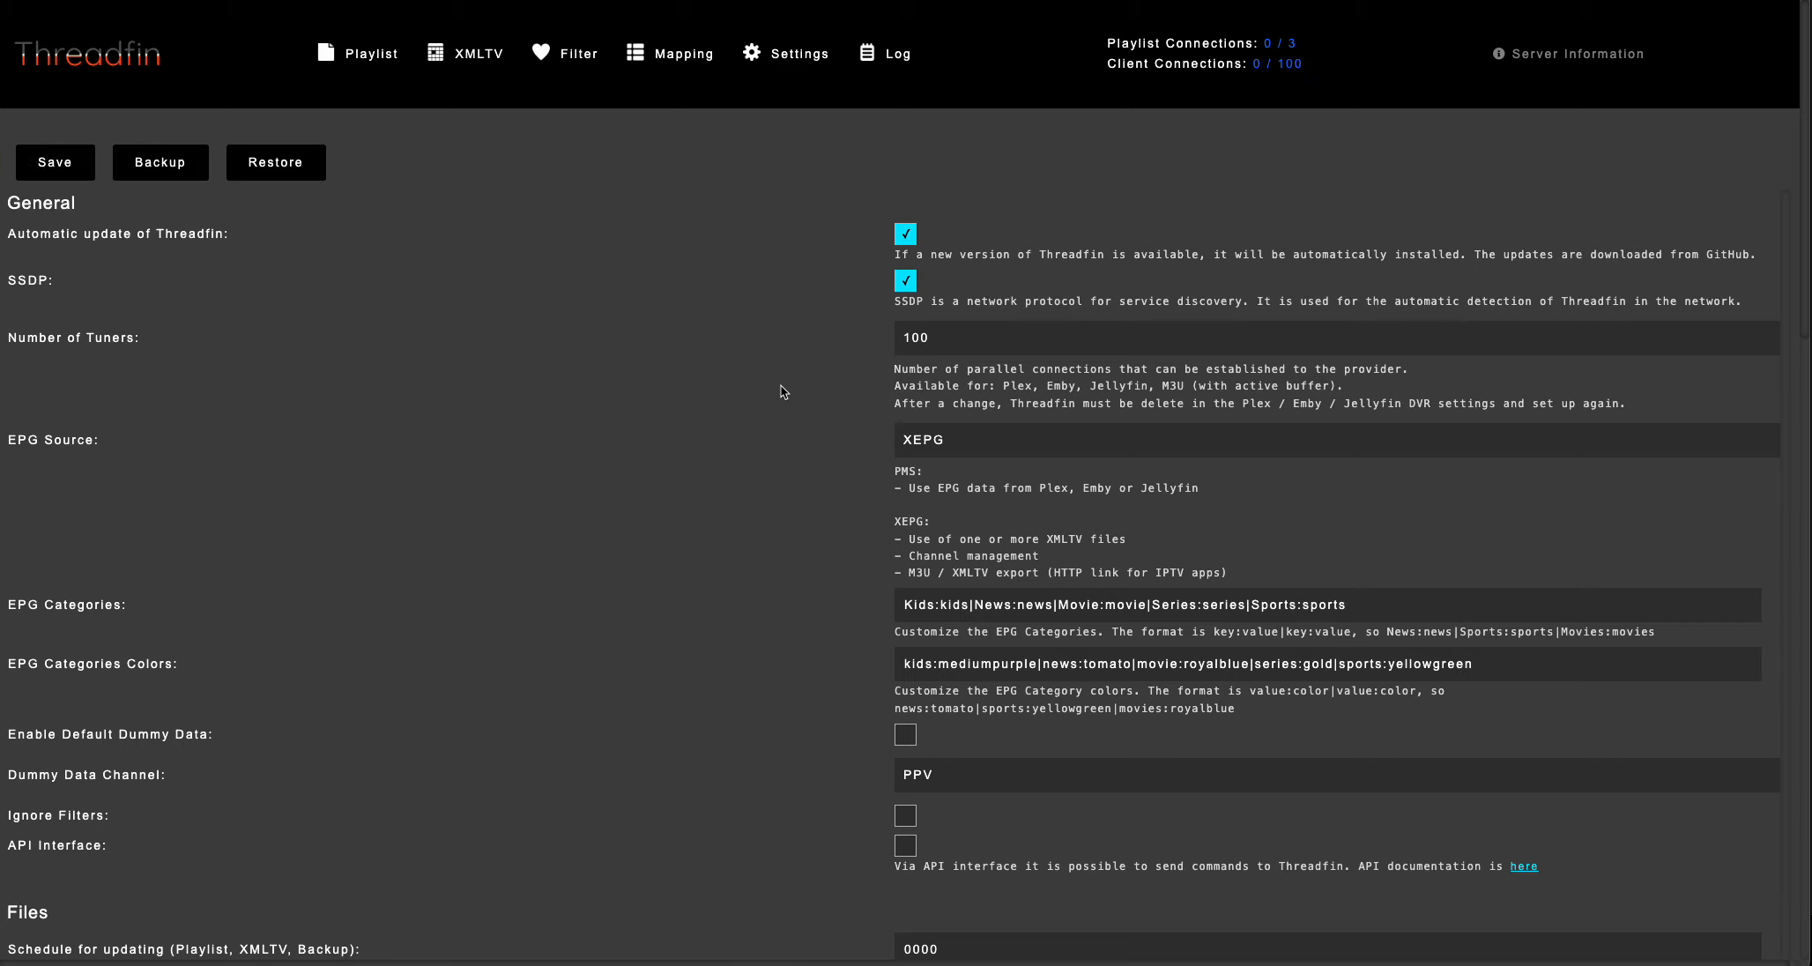
Add Locals:locals to the EPG categories and locals:orange to the EPG category colors, and save the settings.
{"action": "left_click", "coordinate": [1416, 605]}
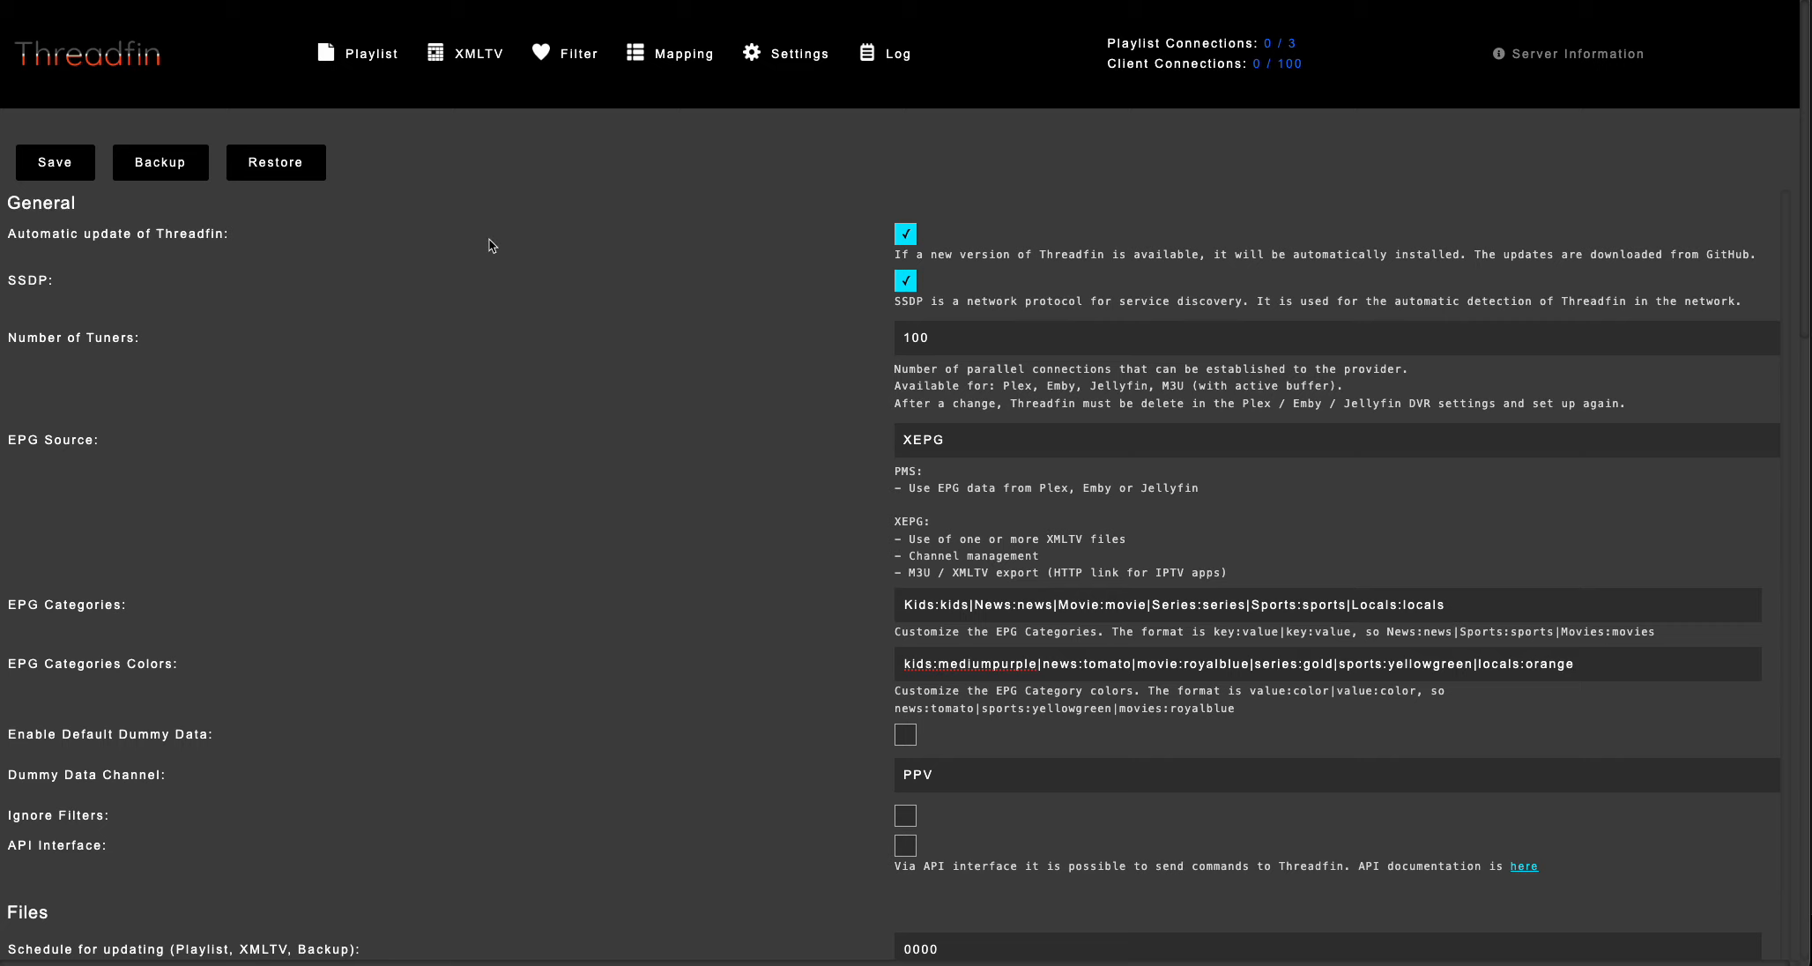
{"action": "left_click", "coordinate": [74, 171]}
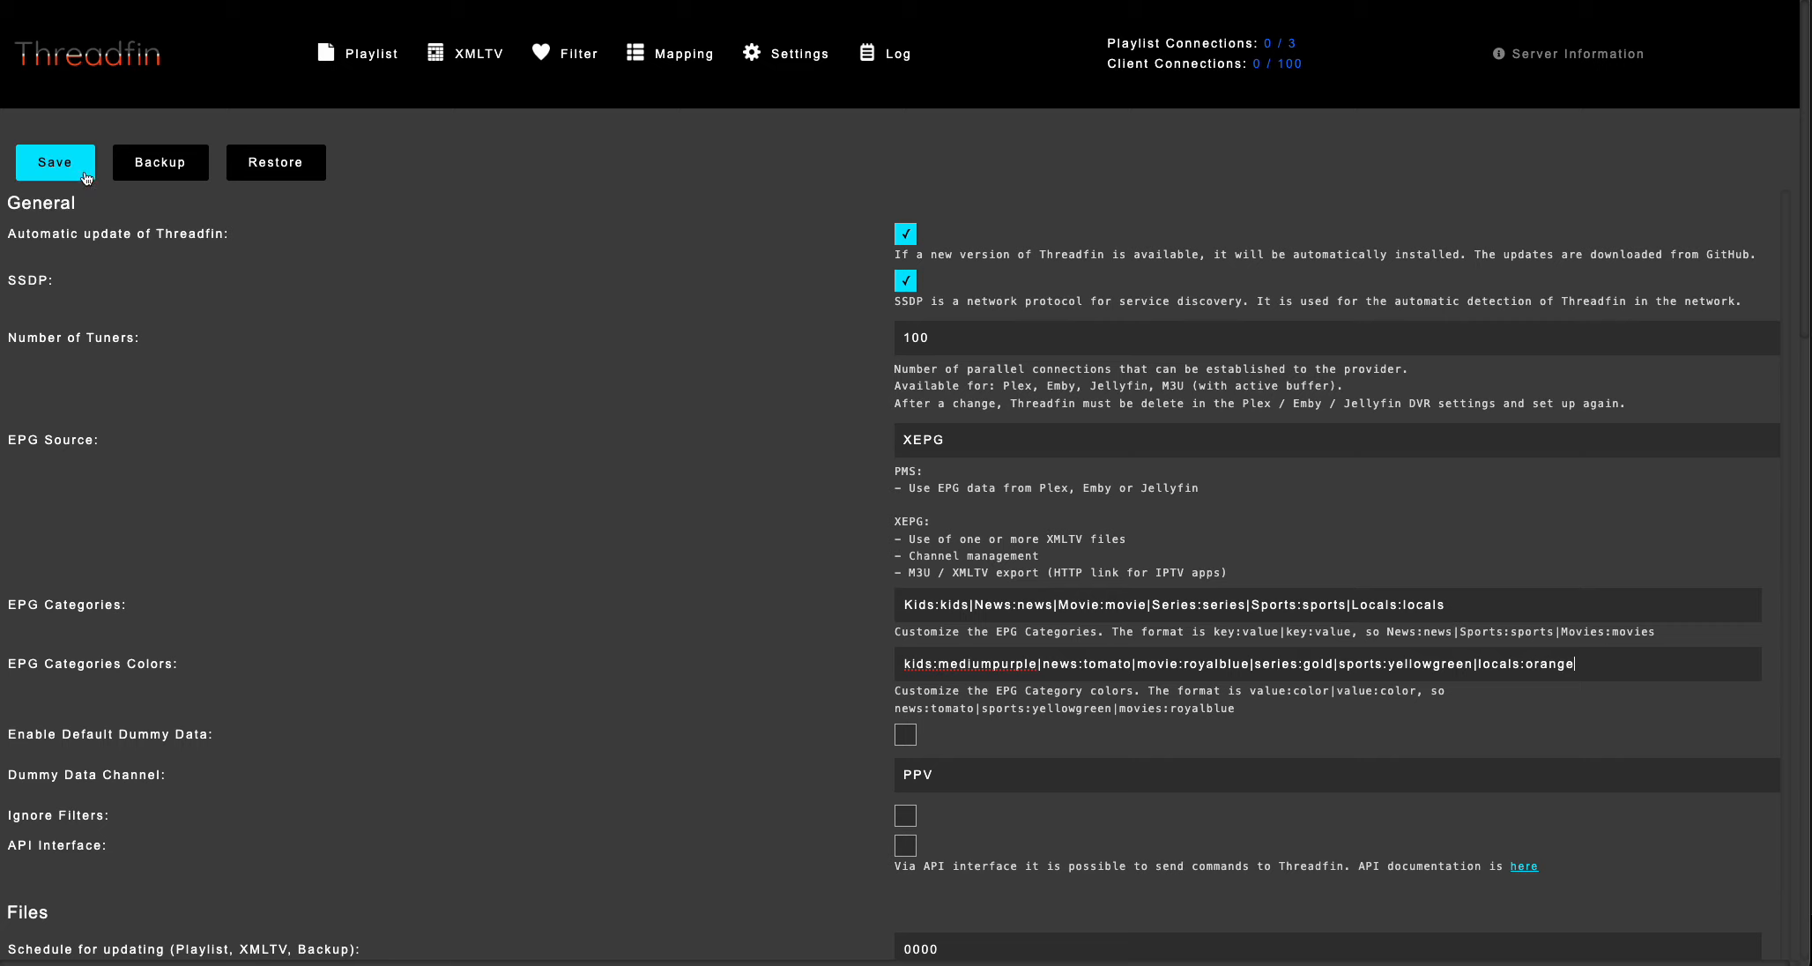
{"action": "left_click", "coordinate": [563, 55]}
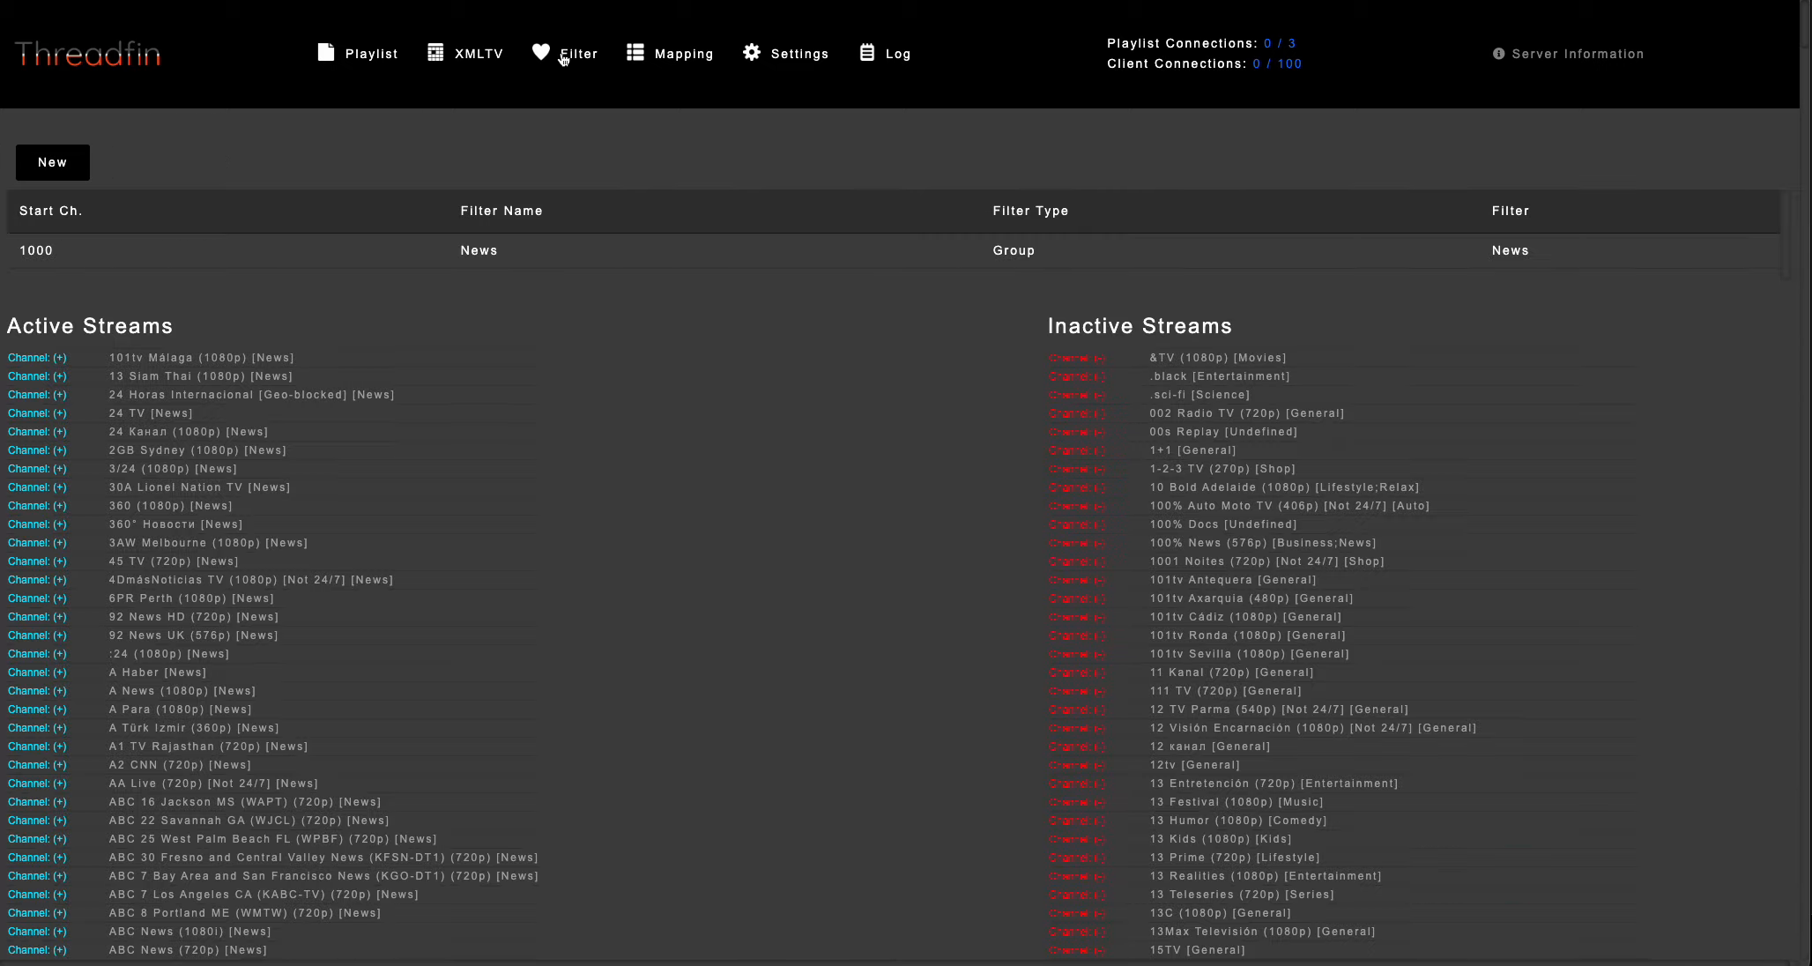
{"action": "left_click", "coordinate": [369, 253]}
{"action": "left_click", "coordinate": [322, 152]}
Change the EPG category of the Press TV channel to Locals, save the mapping and reopen the channel mapping list.
{"action": "left_click", "coordinate": [683, 64]}
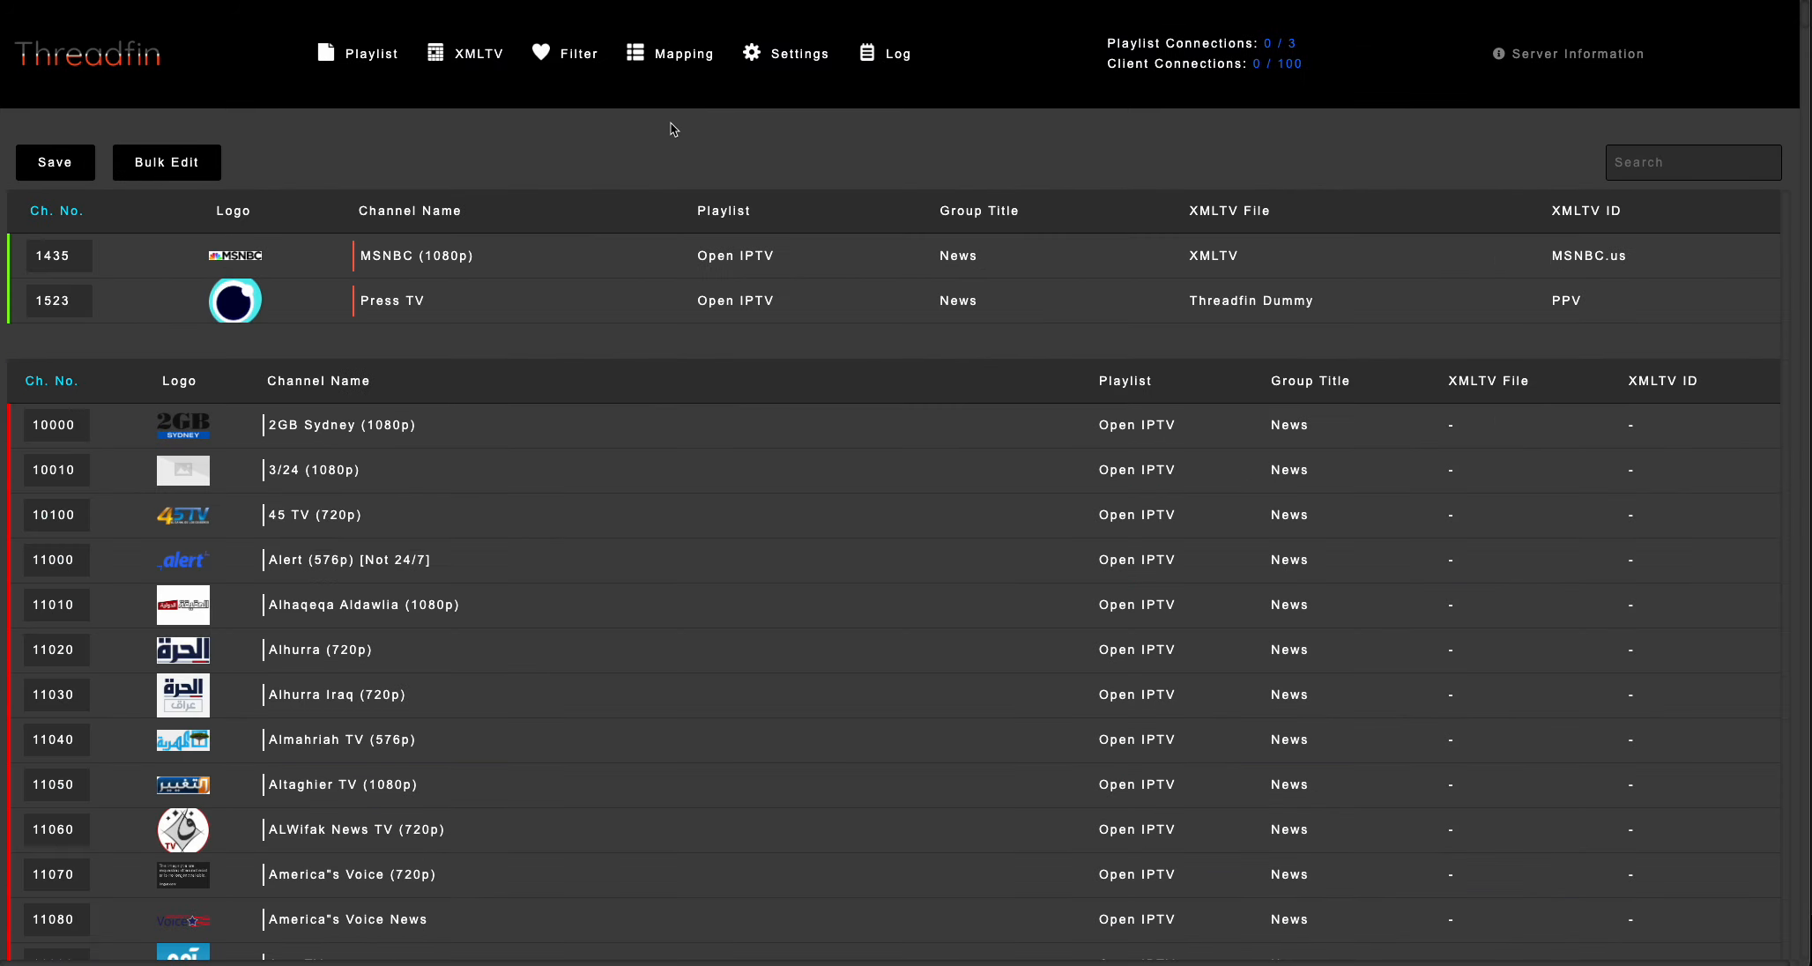
{"action": "left_click", "coordinate": [528, 312]}
{"action": "left_click", "coordinate": [1037, 349]}
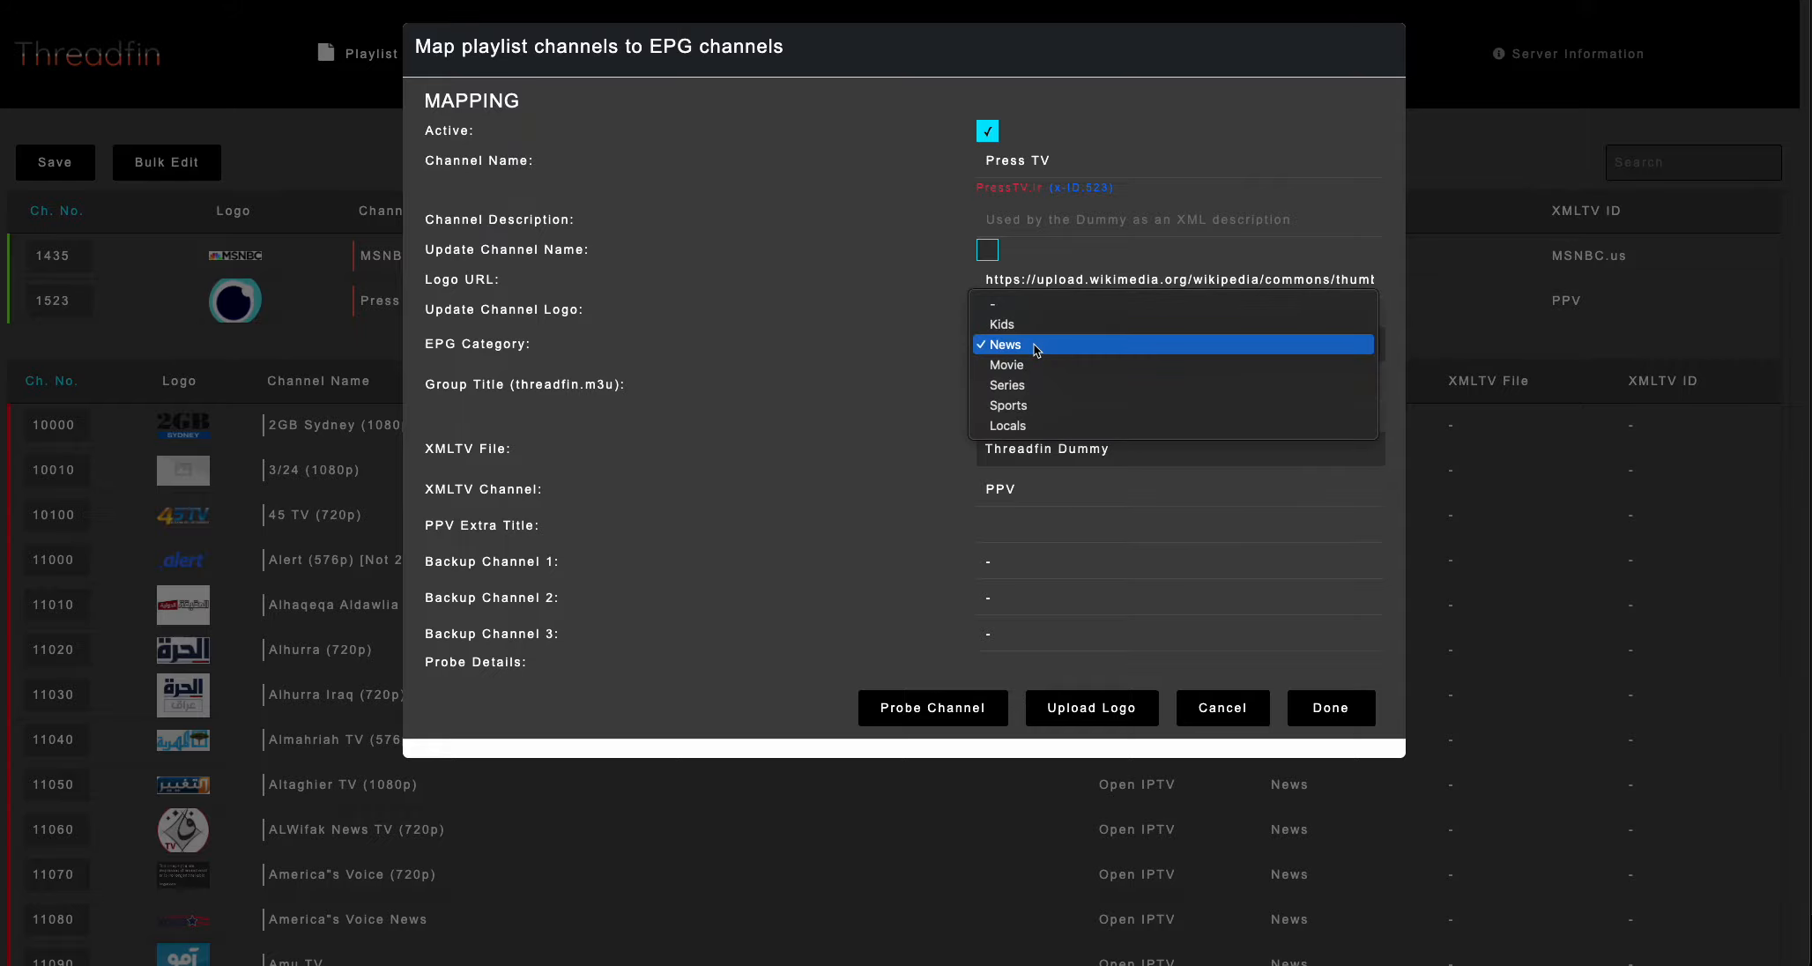
{"action": "left_click", "coordinate": [1023, 428]}
{"action": "left_click", "coordinate": [1328, 723]}
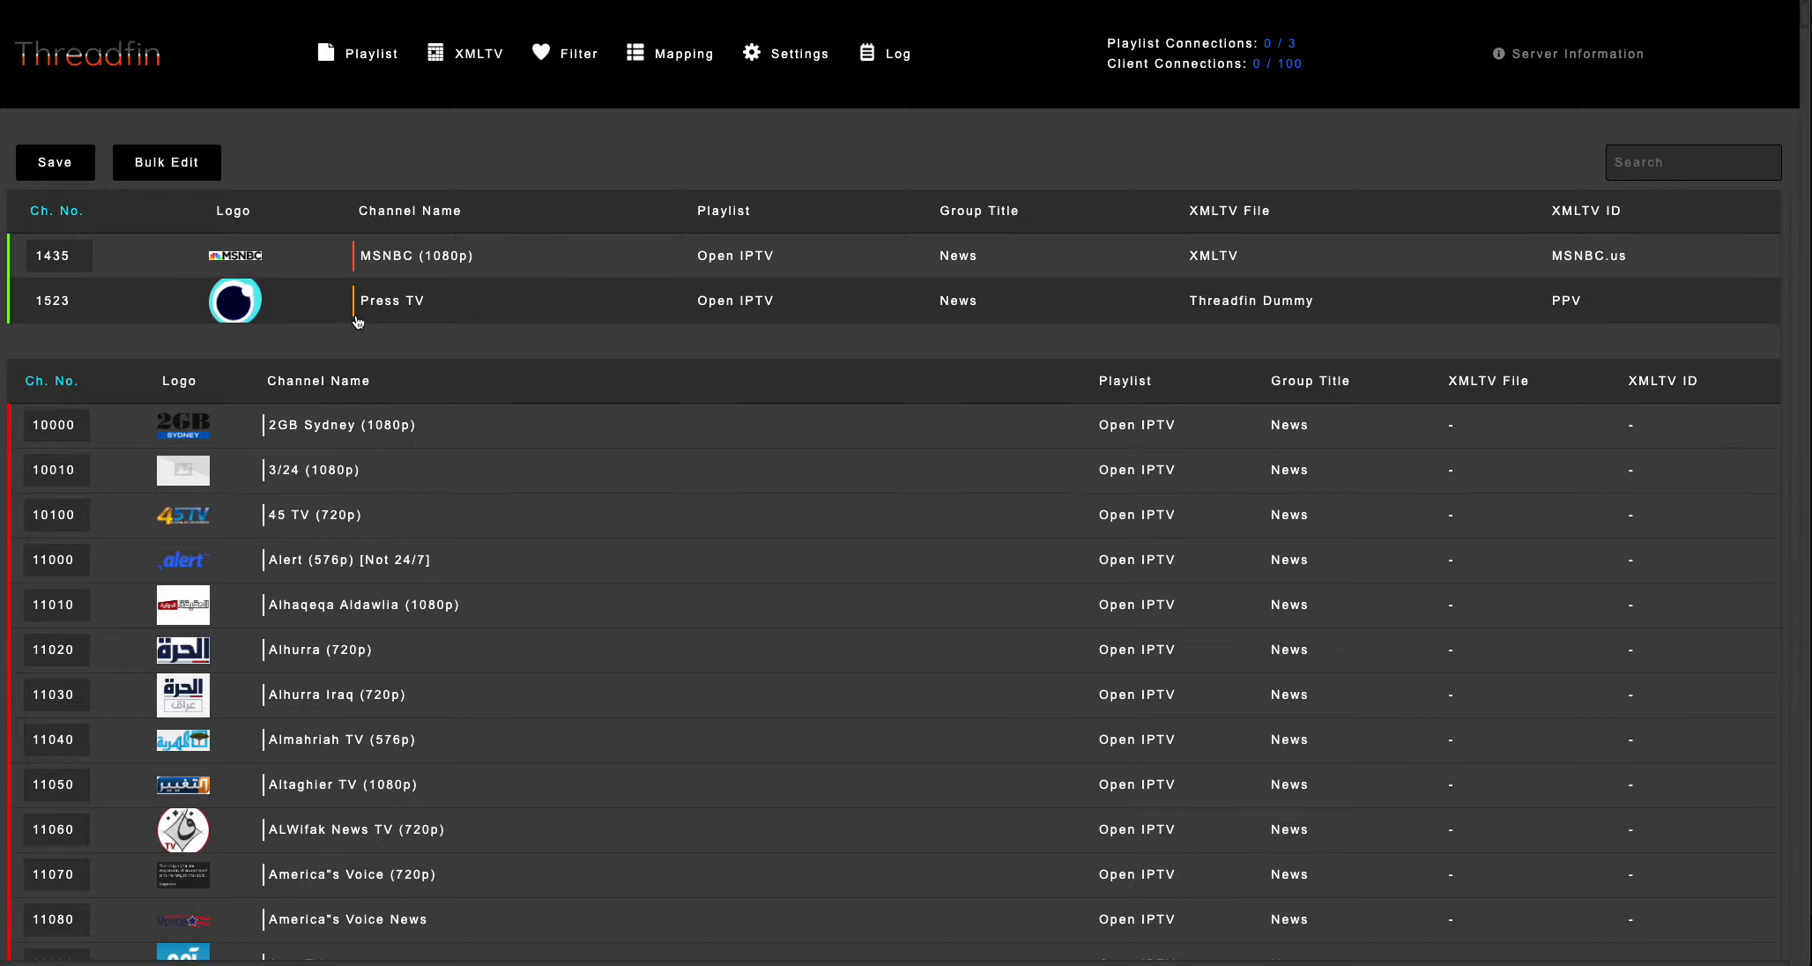
{"action": "left_click", "coordinate": [75, 172]}
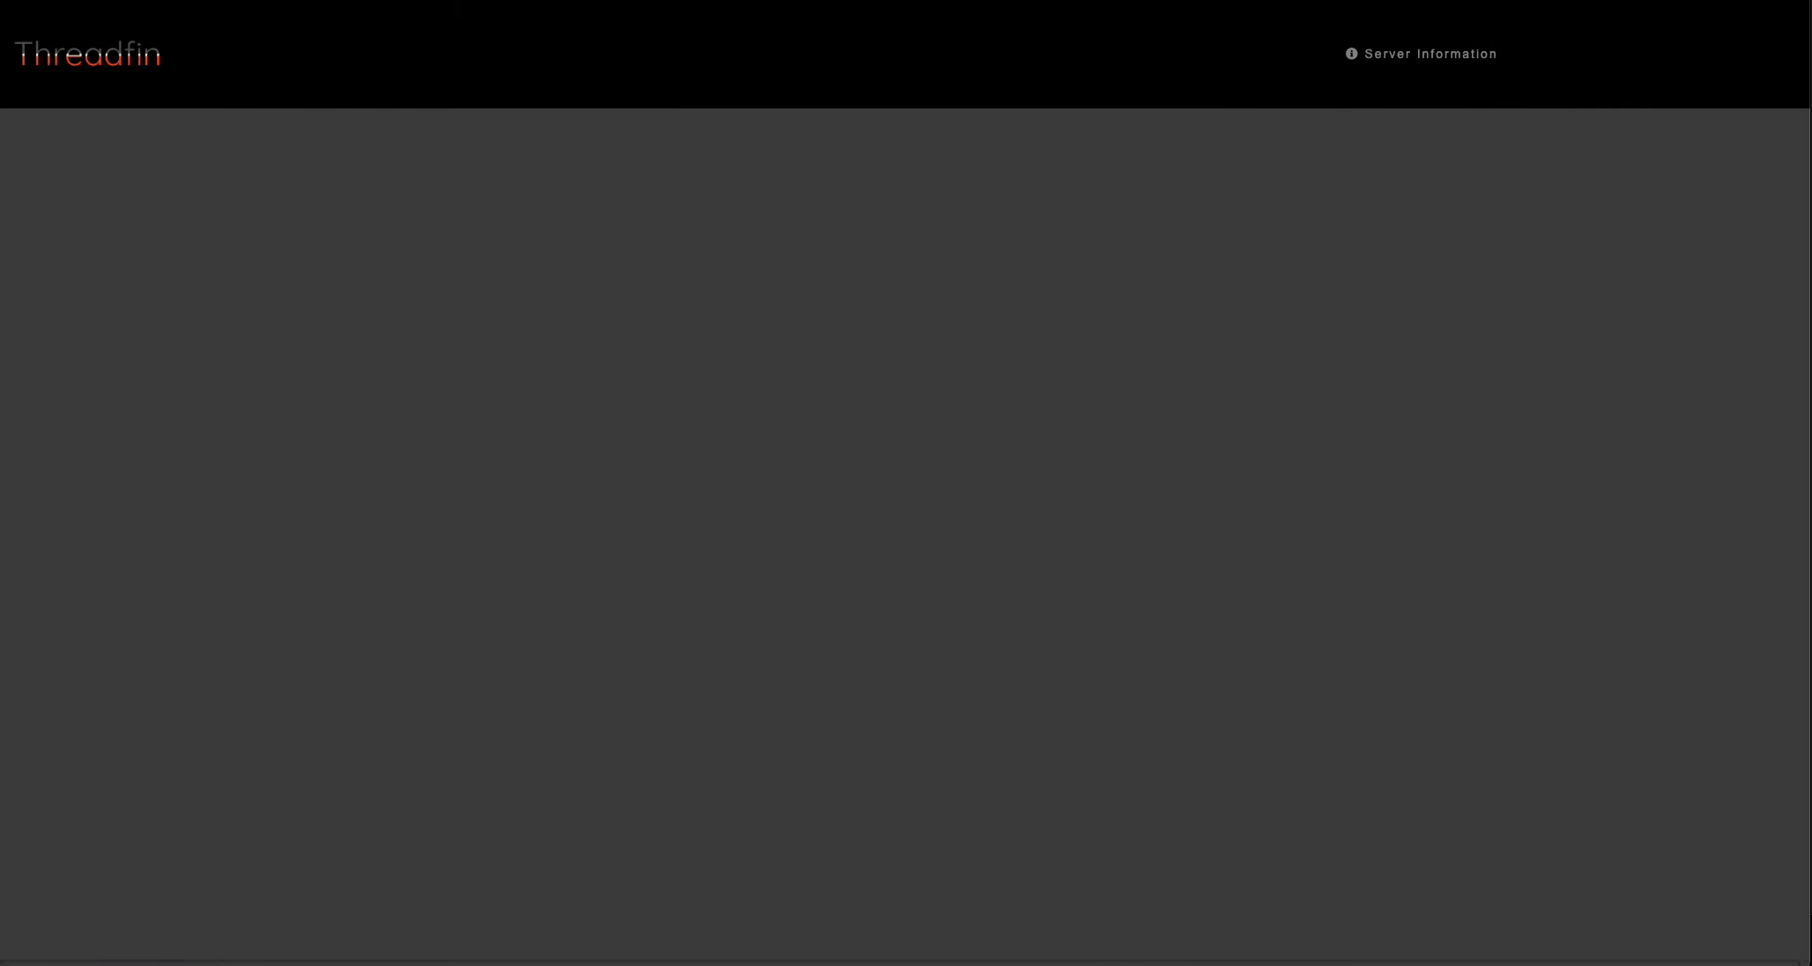
{"action": "left_click", "coordinate": [706, 60]}
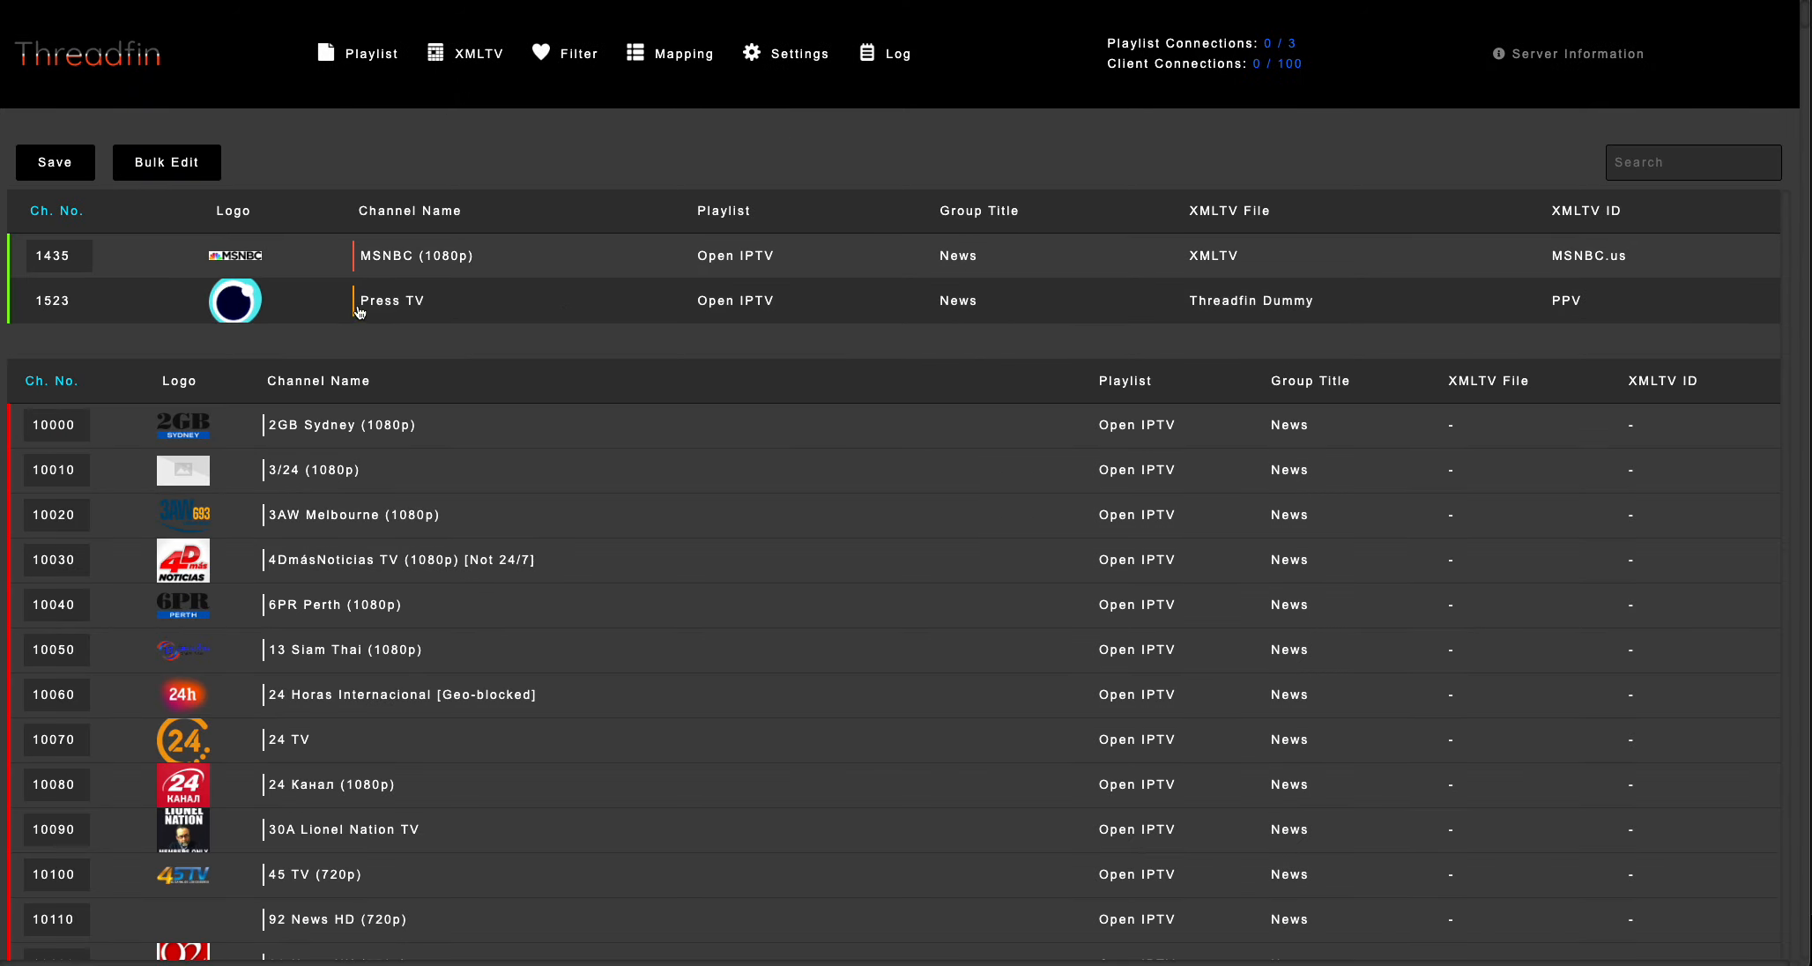
Copy the Threadfin M3U URL from the server's stream information.
{"action": "left_click", "coordinate": [1532, 53]}
{"action": "scroll", "coordinate": [809, 379], "scroll_direction": "down", "scroll_amount": 1}
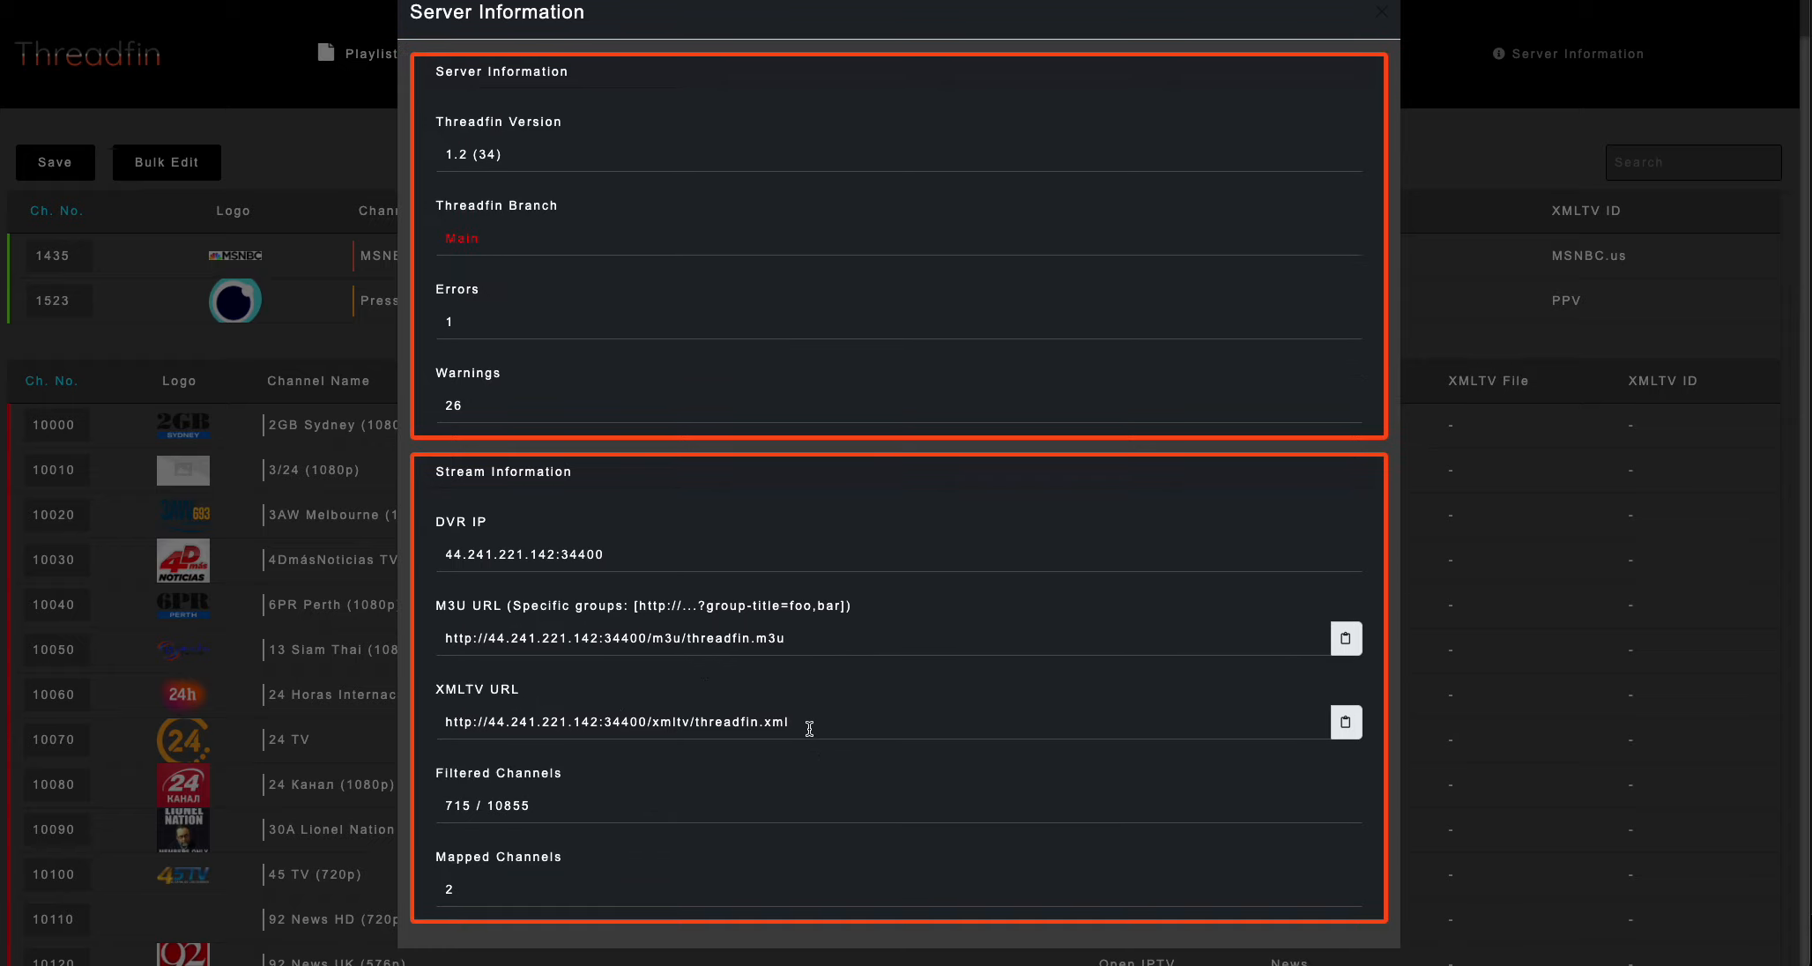
{"action": "left_click", "coordinate": [1346, 641]}
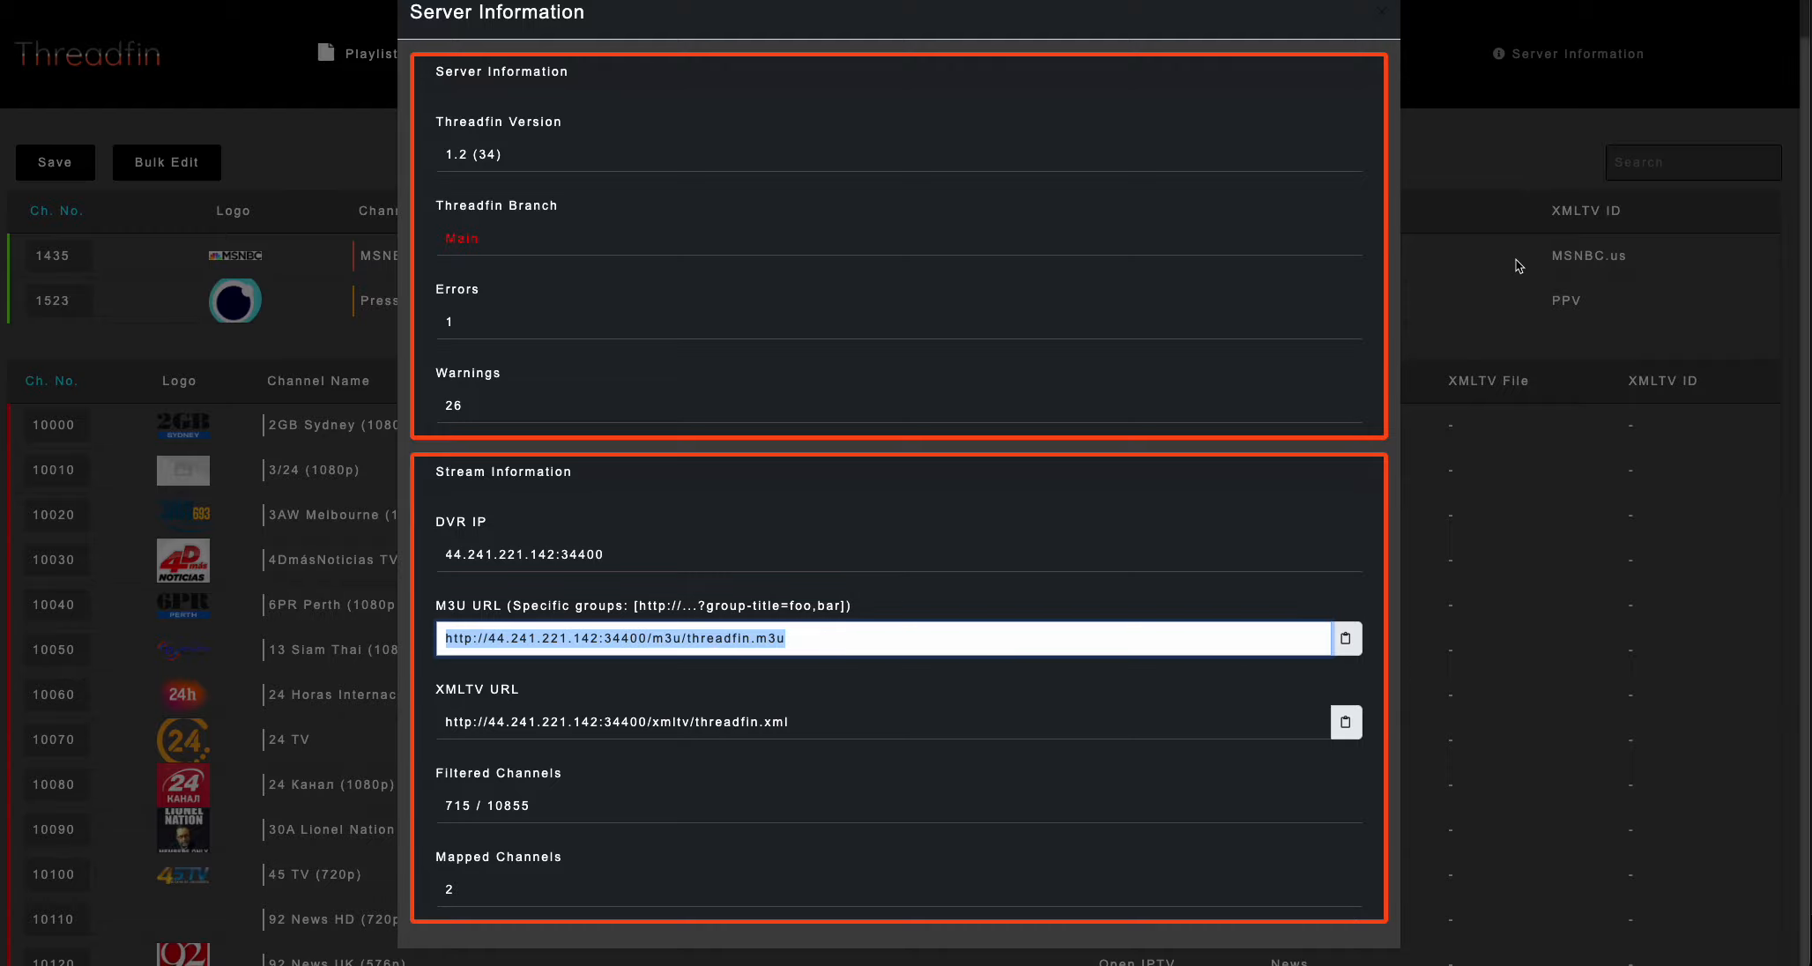
{"action": "left_click", "coordinate": [1505, 339]}
Load the copied M3U URL in a new browser tab, keep the blocked playlist download and open the file in the code editor.
{"action": "key", "text": "super+t"}
{"action": "key", "text": "super+v"}
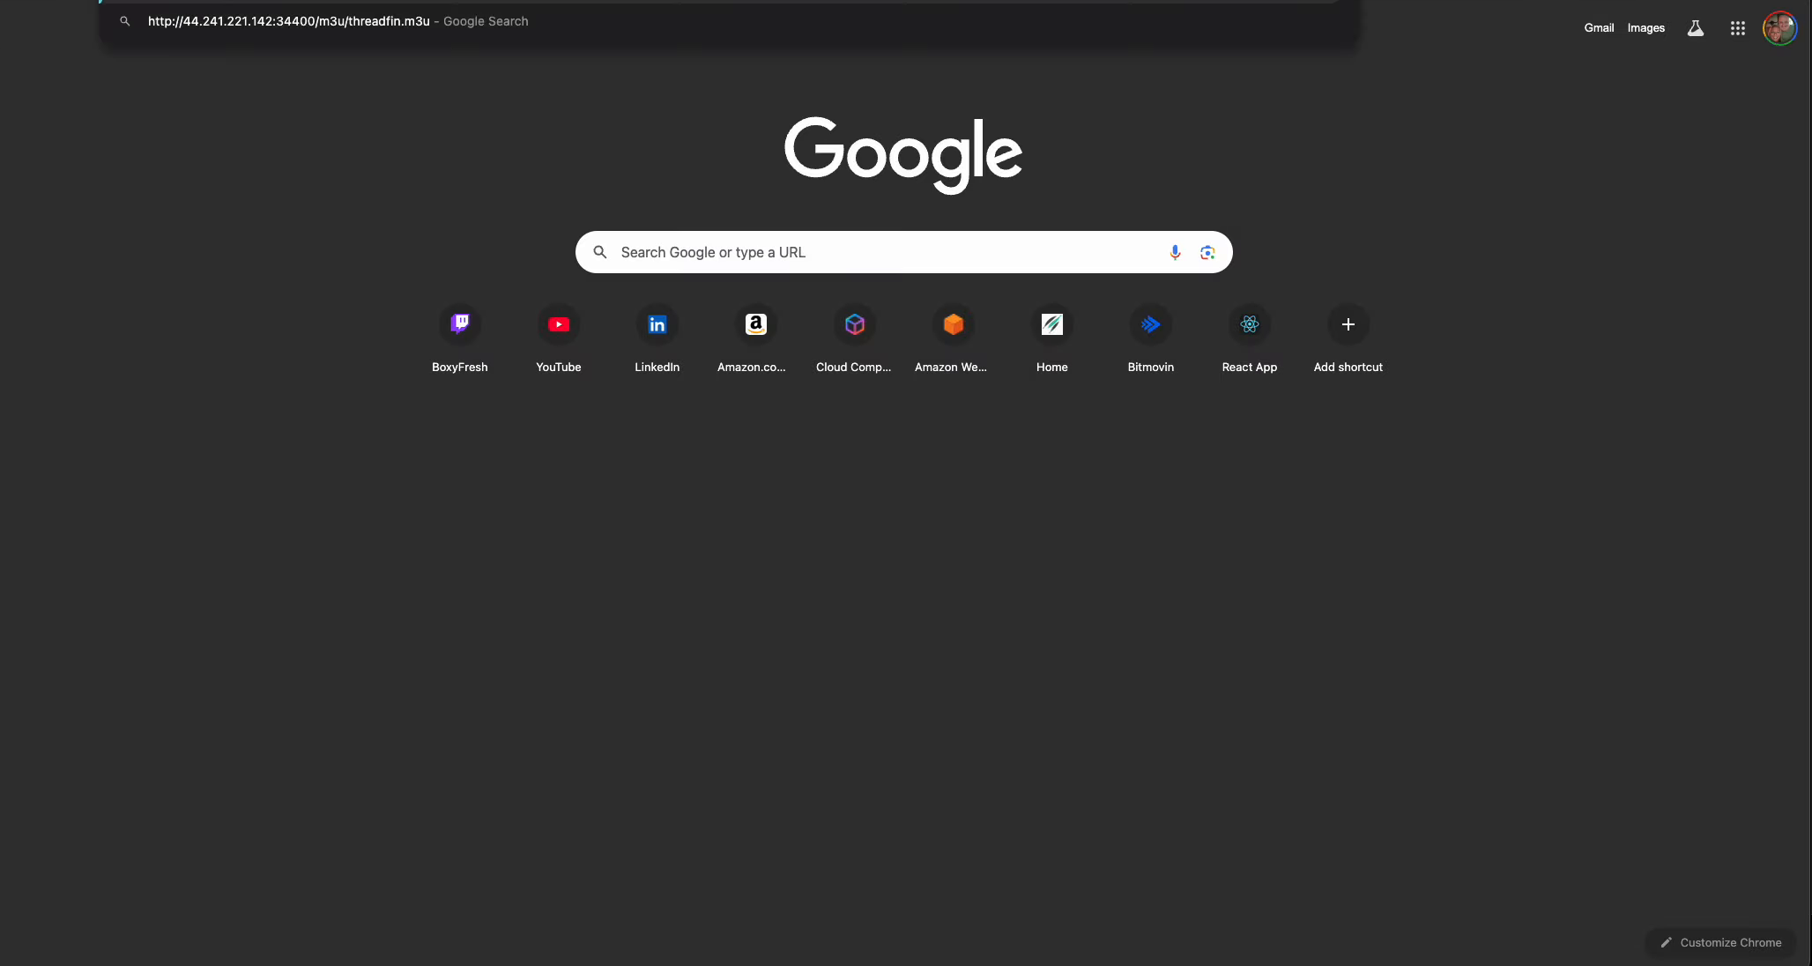
{"action": "key", "text": "Return"}
{"action": "left_click", "coordinate": [1207, 603]}
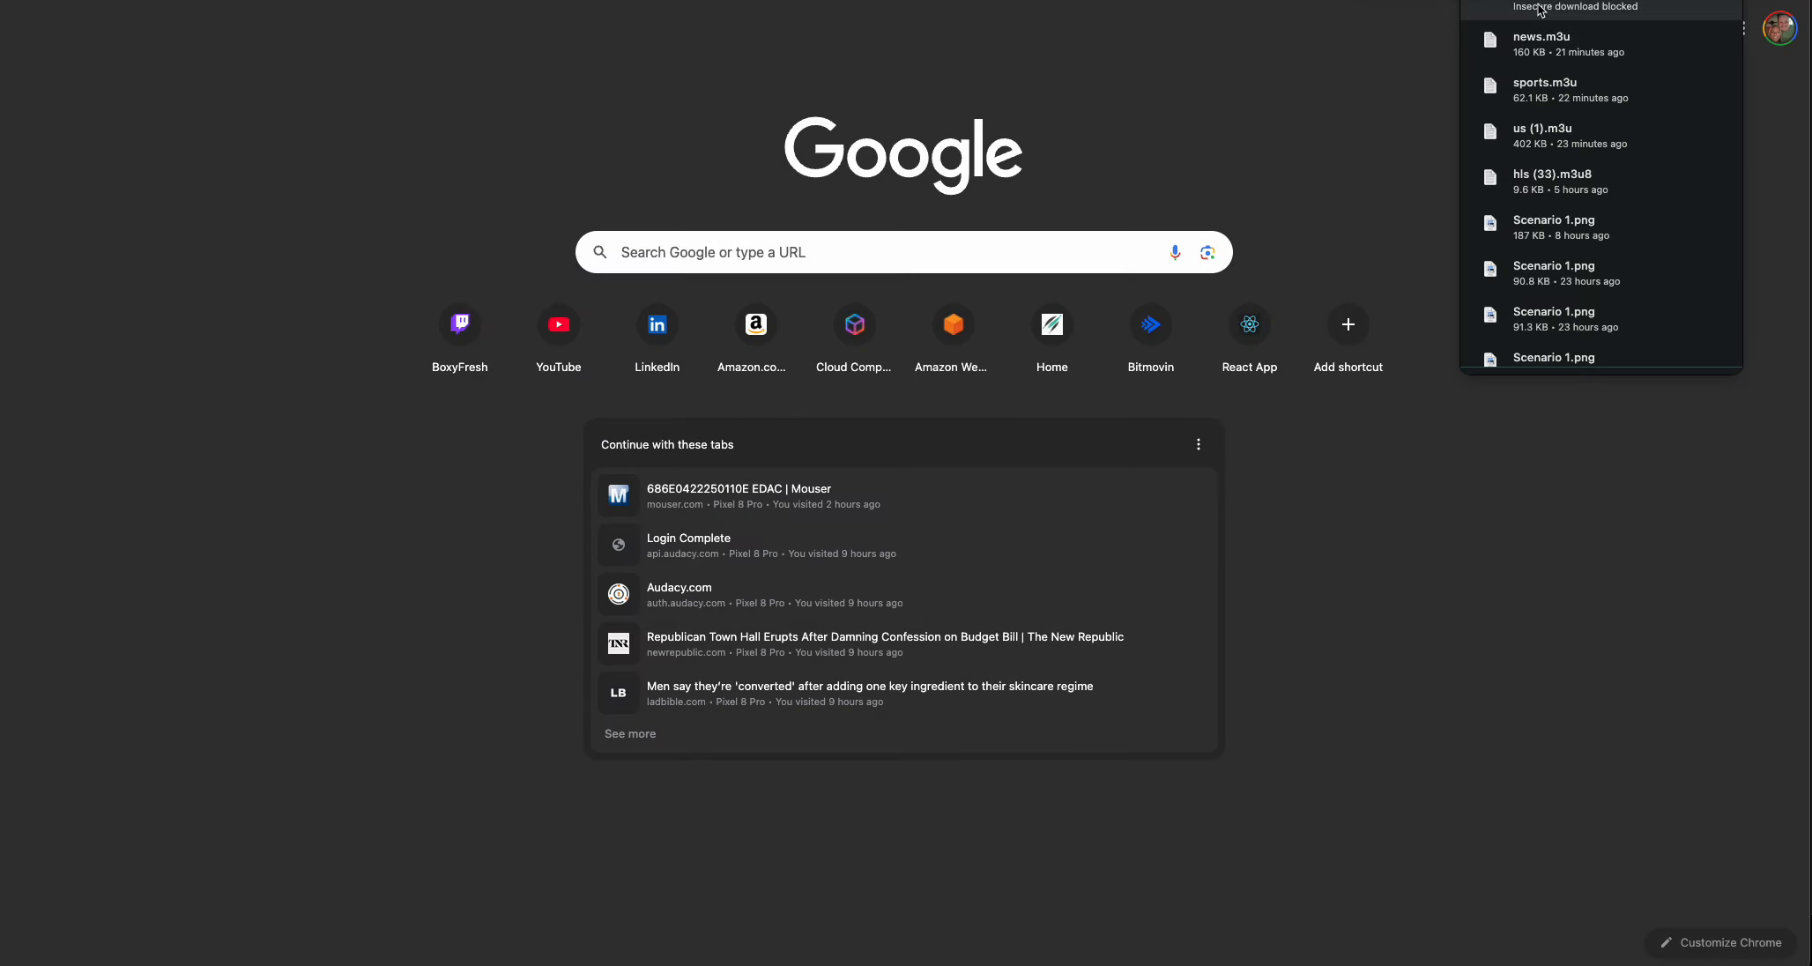
{"action": "left_click", "coordinate": [1667, 0]}
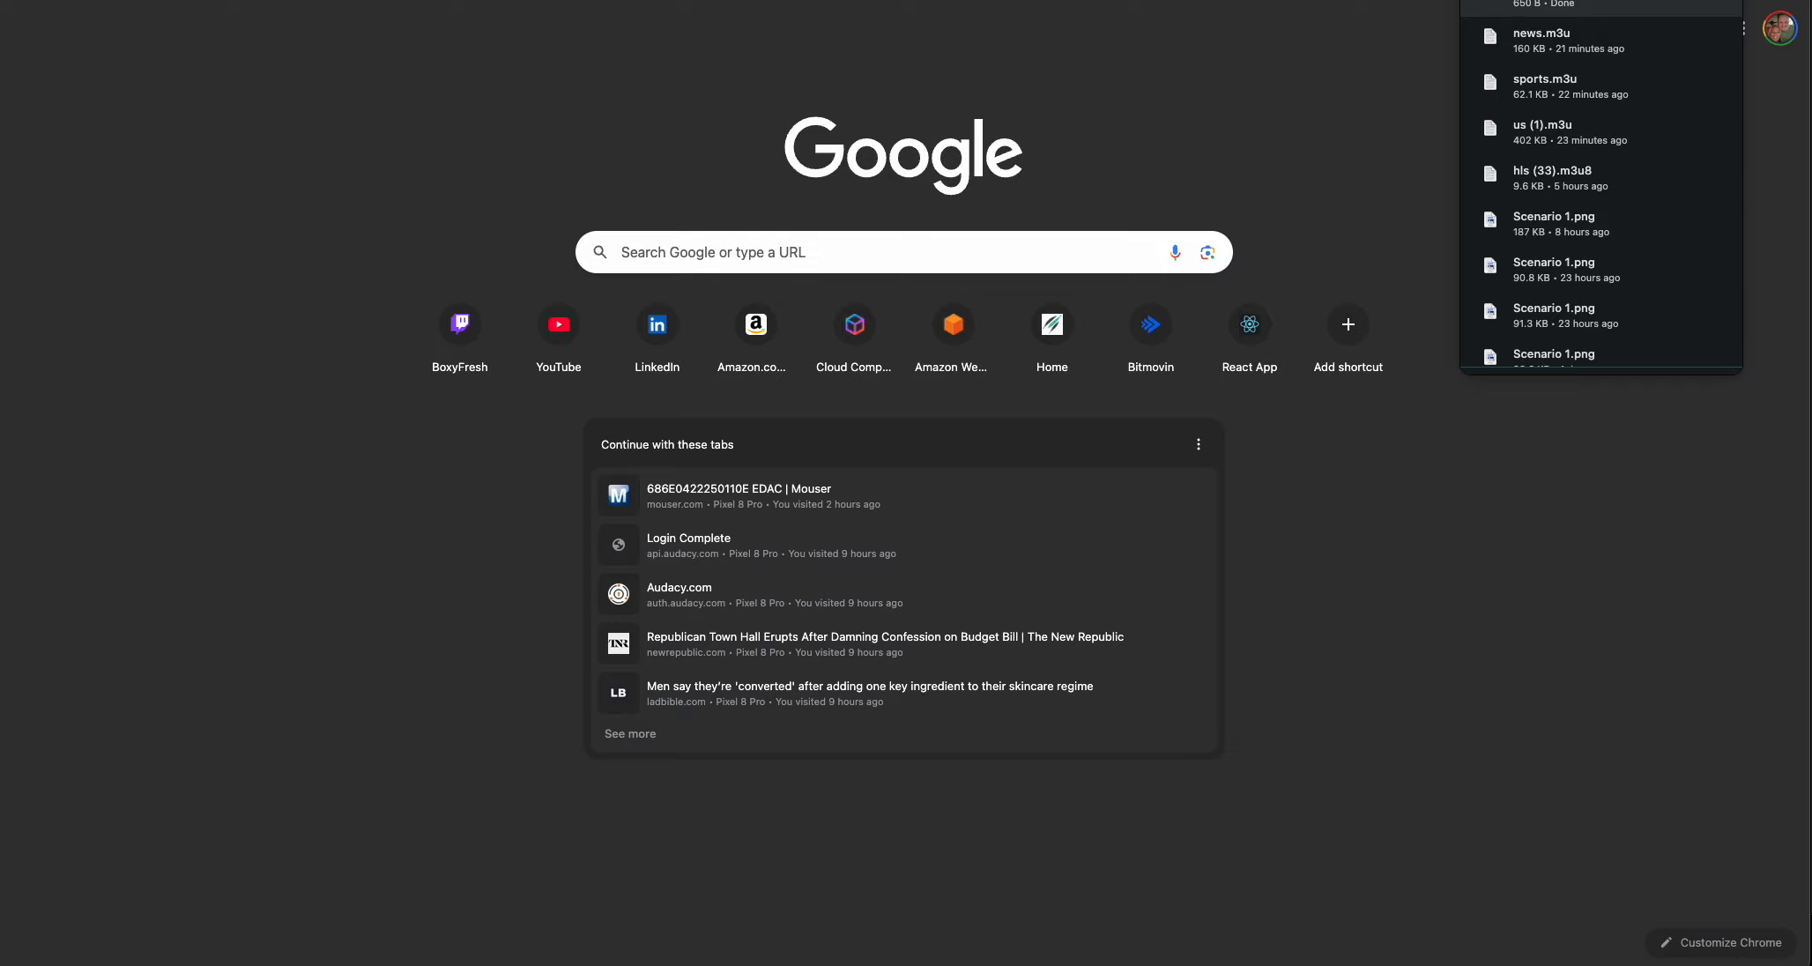
{"action": "left_click", "coordinate": [1543, 0]}
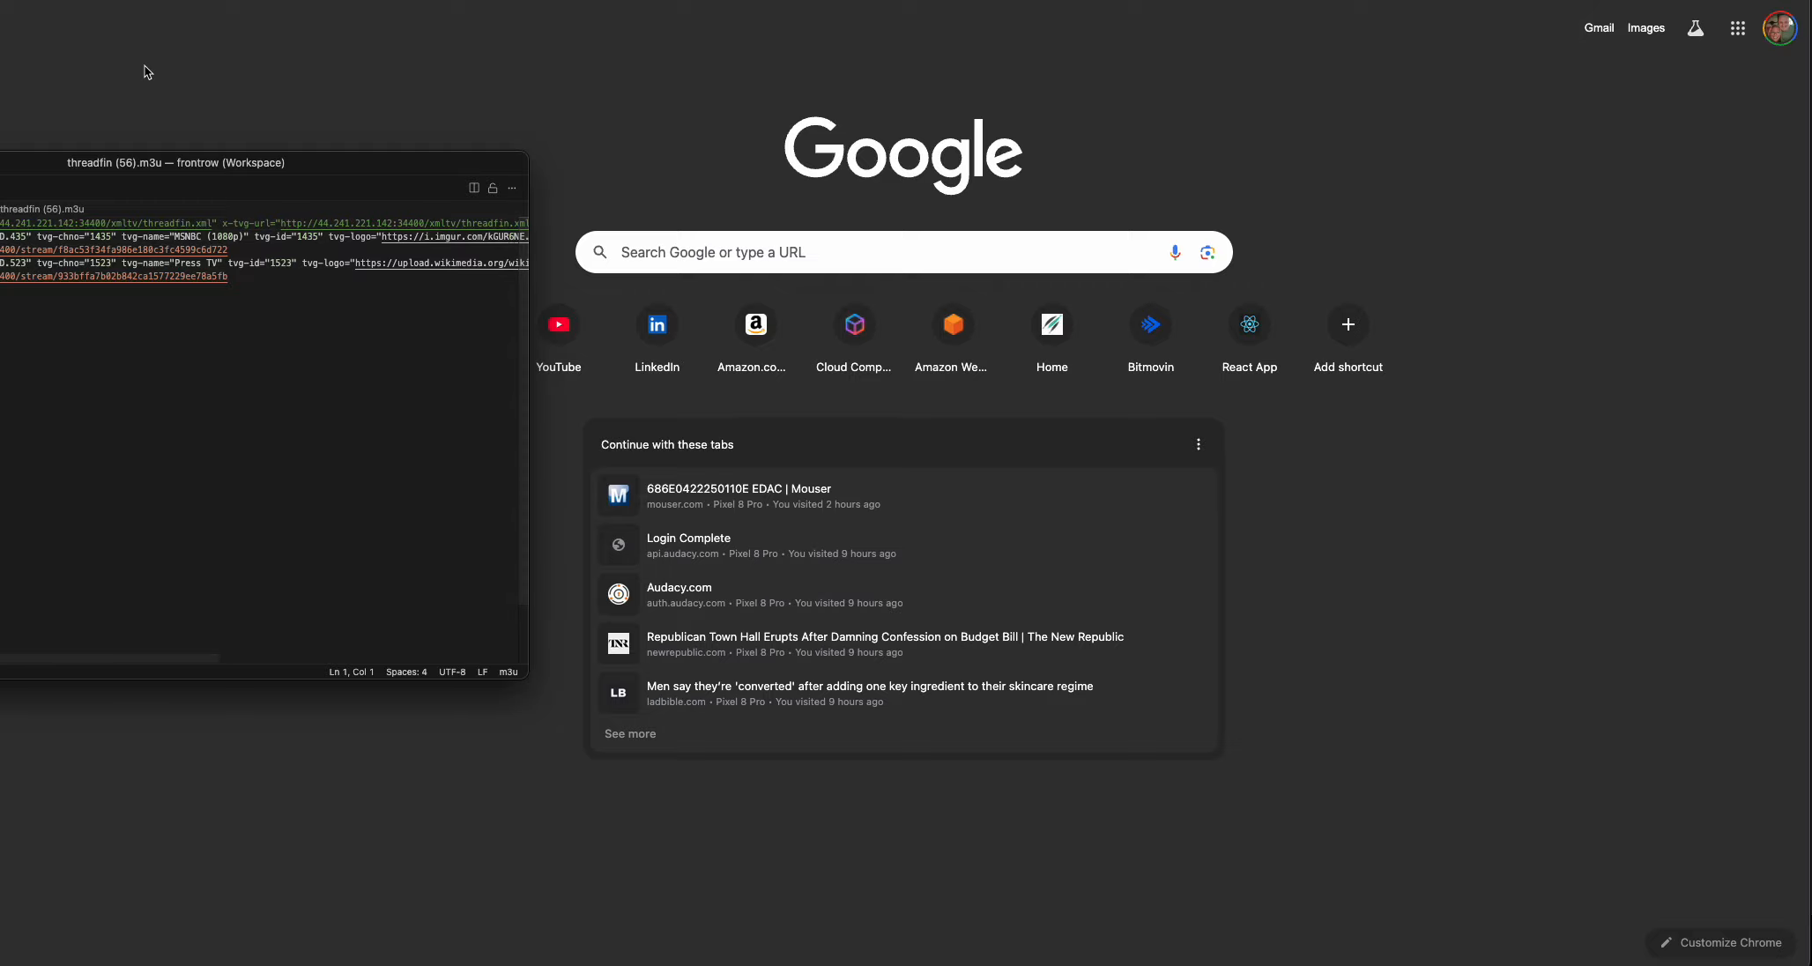
Enlarge and reposition the code editor window, and examine the XMLTV guide URL and the MSNBC stream URL in the playlist.
{"action": "left_click_drag", "start_coordinate": [202, 165], "coordinate": [471, 32]}
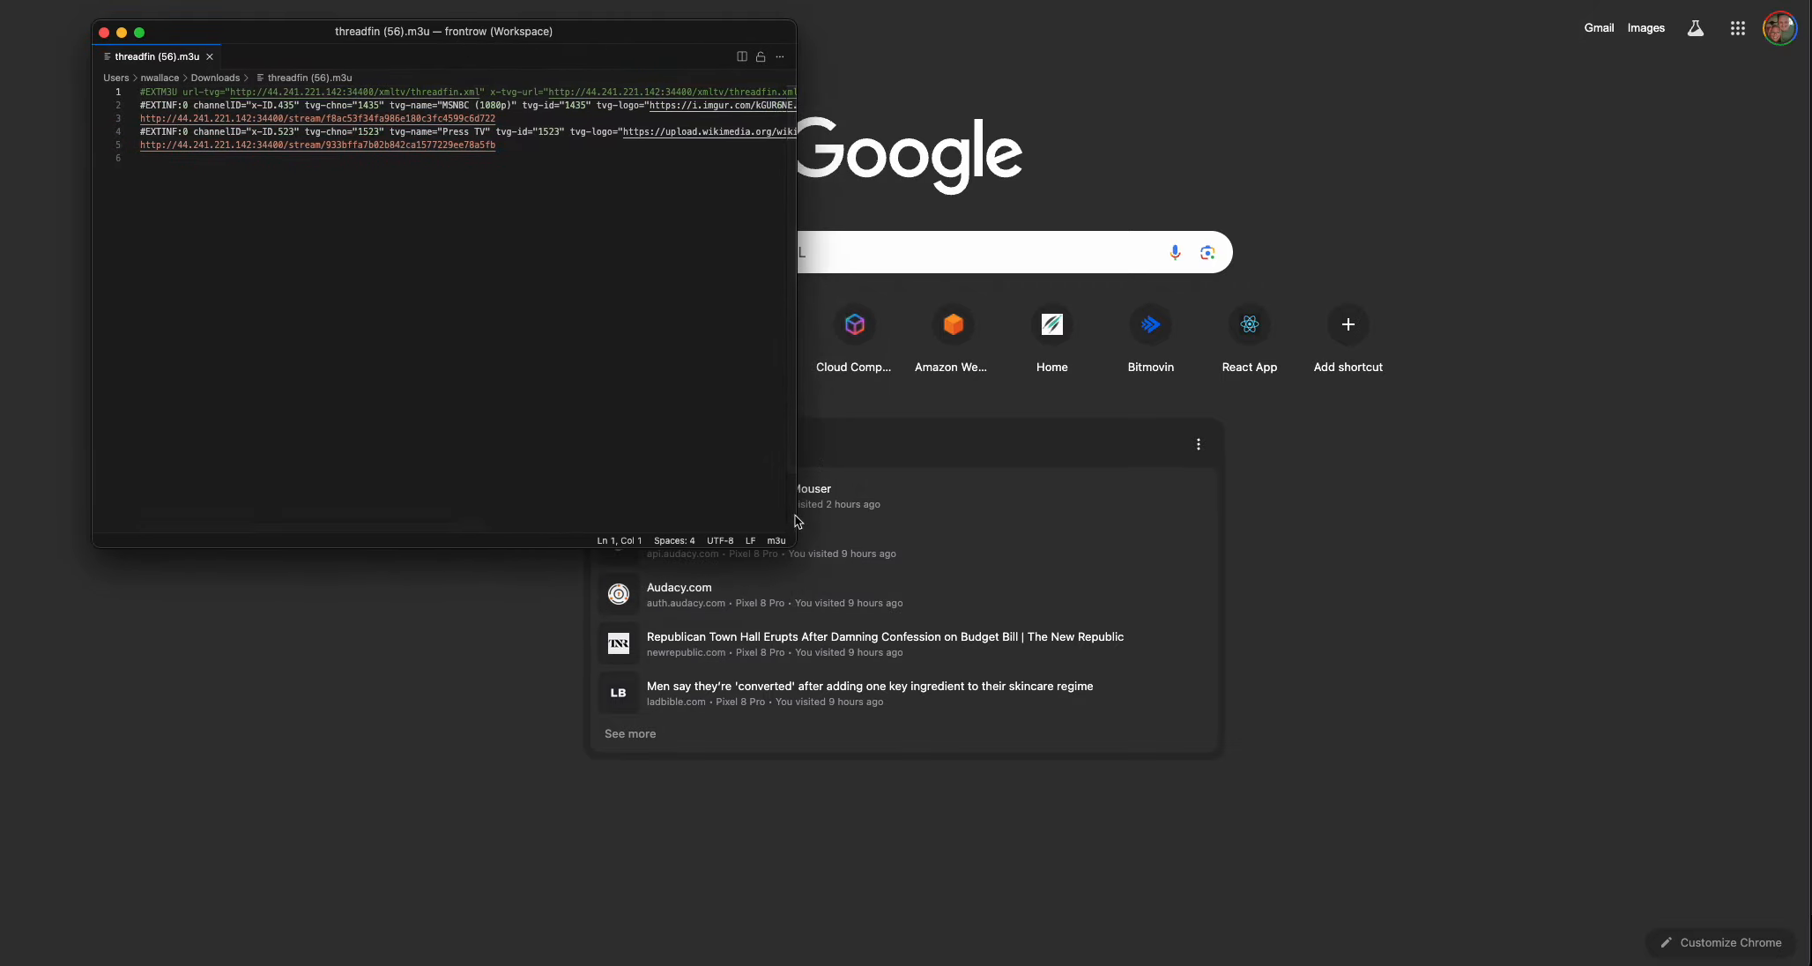
{"action": "left_click_drag", "start_coordinate": [796, 546], "coordinate": [1629, 838]}
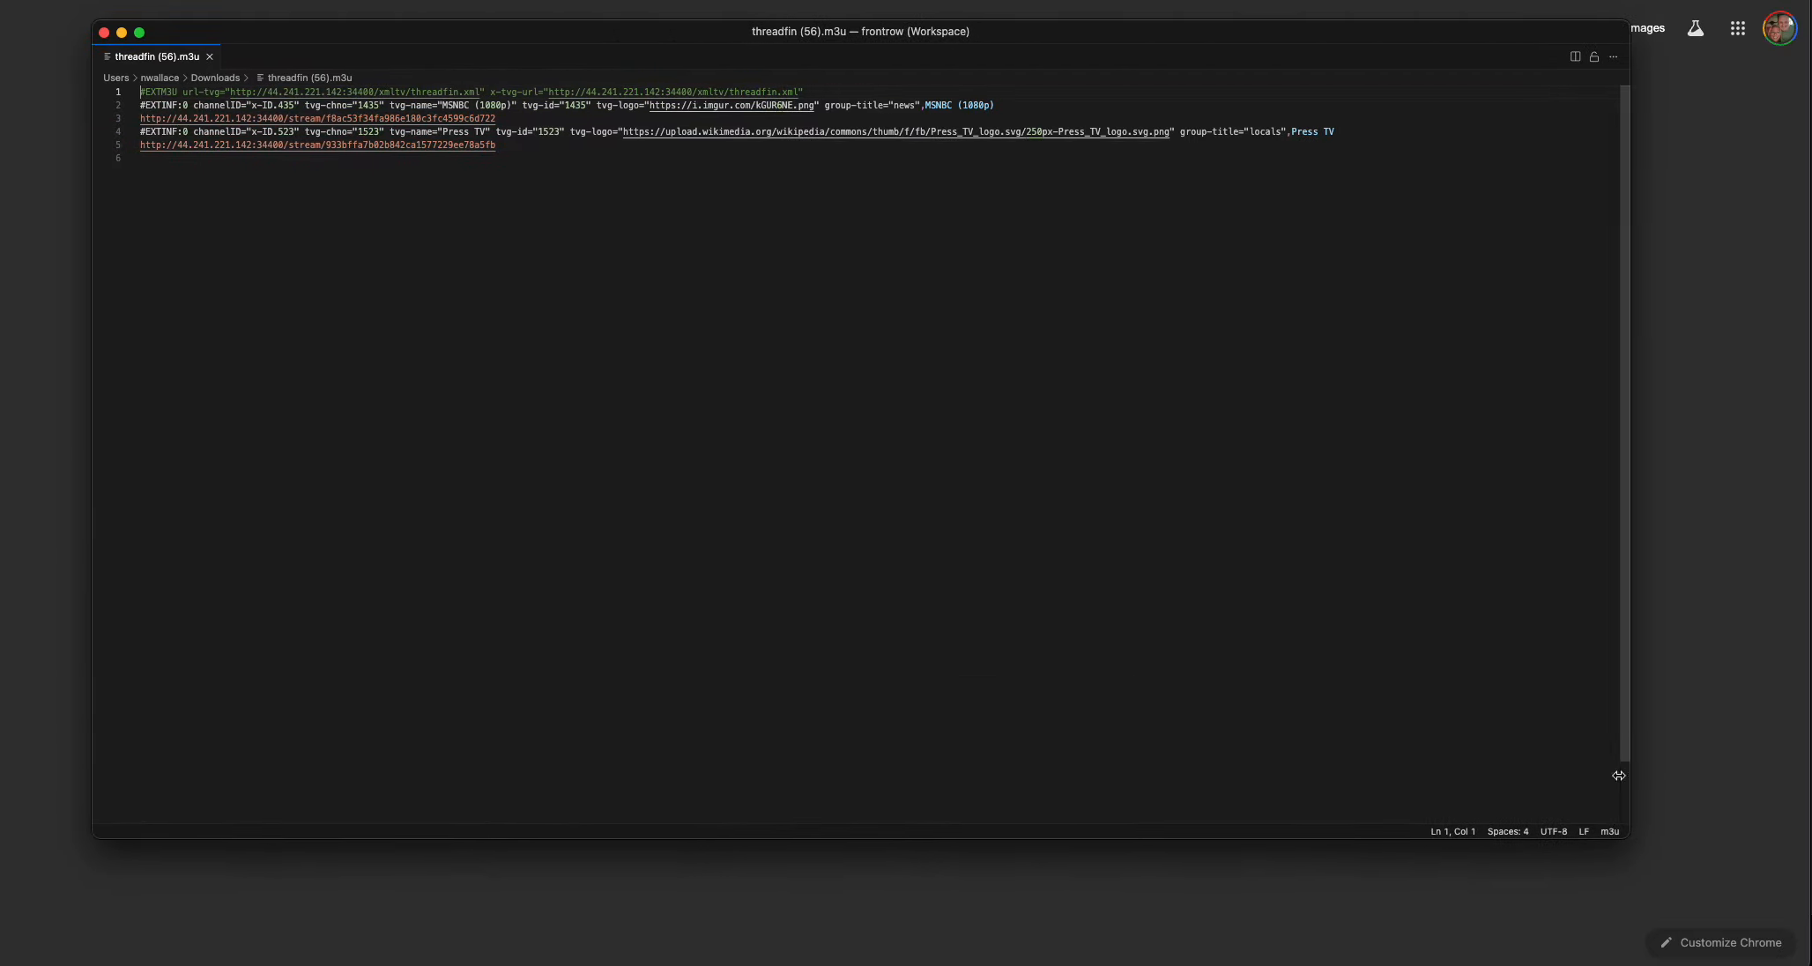
{"action": "left_click_drag", "start_coordinate": [849, 35], "coordinate": [818, 9]}
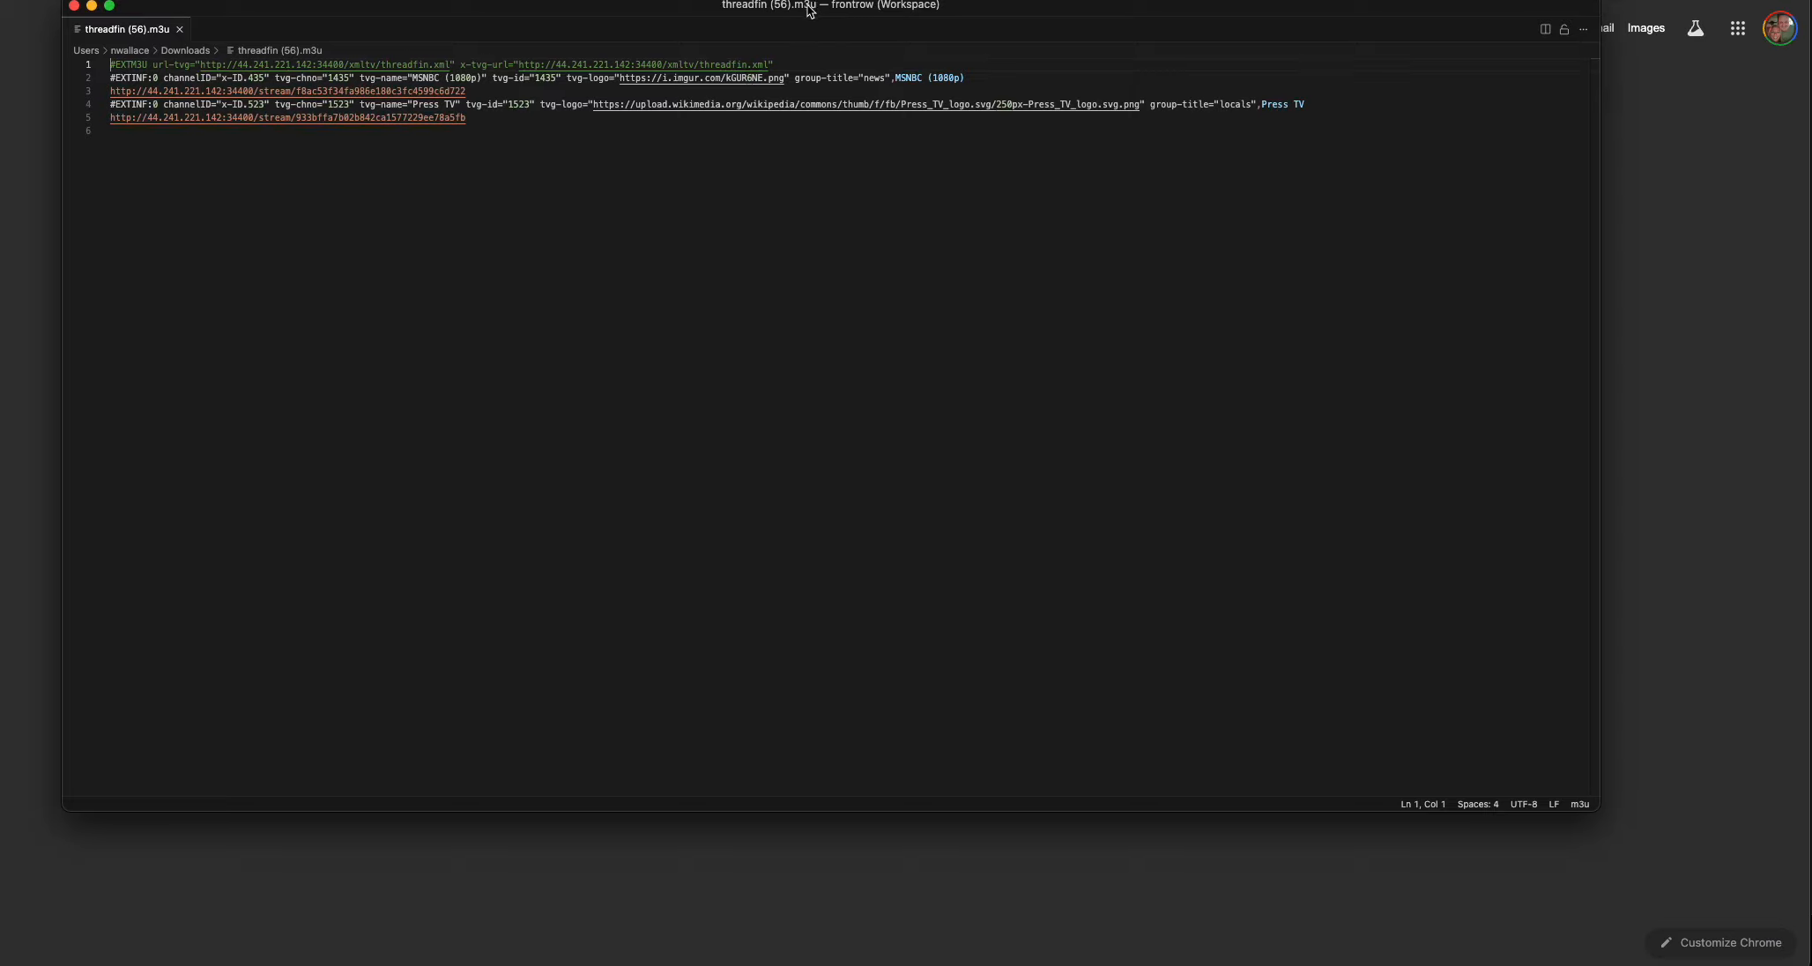
{"action": "left_click_drag", "start_coordinate": [179, 67], "coordinate": [483, 69]}
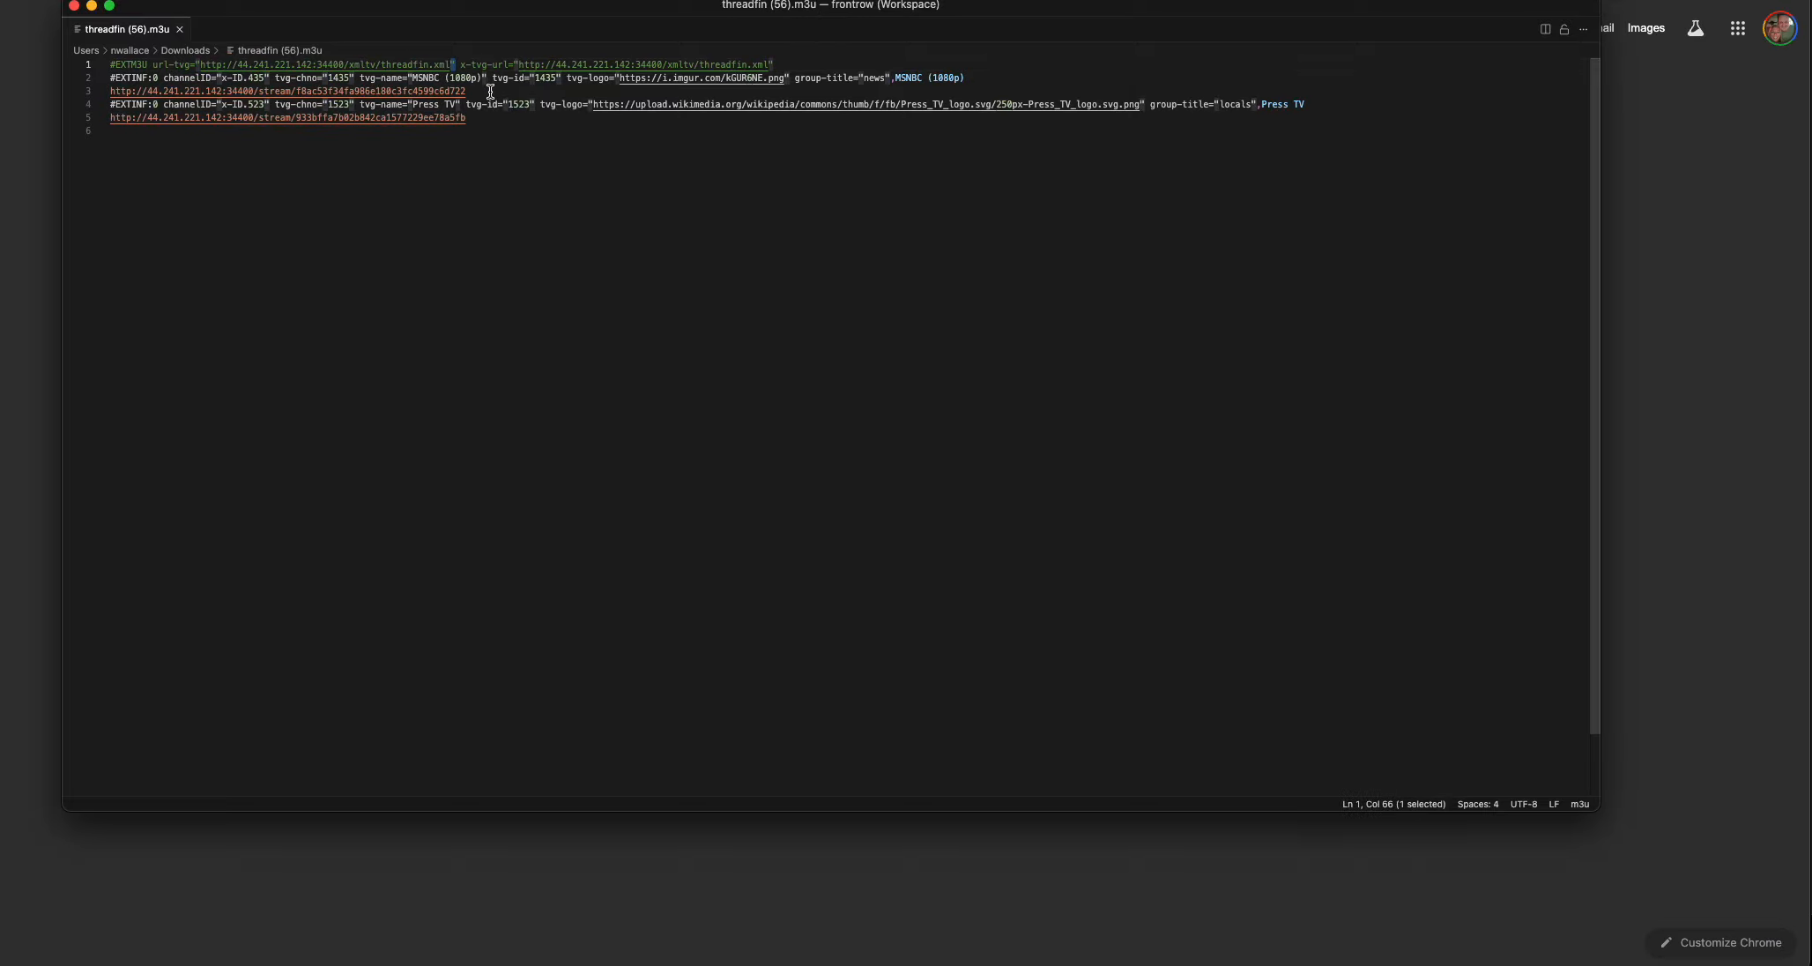
{"action": "double_click", "coordinate": [488, 90]}
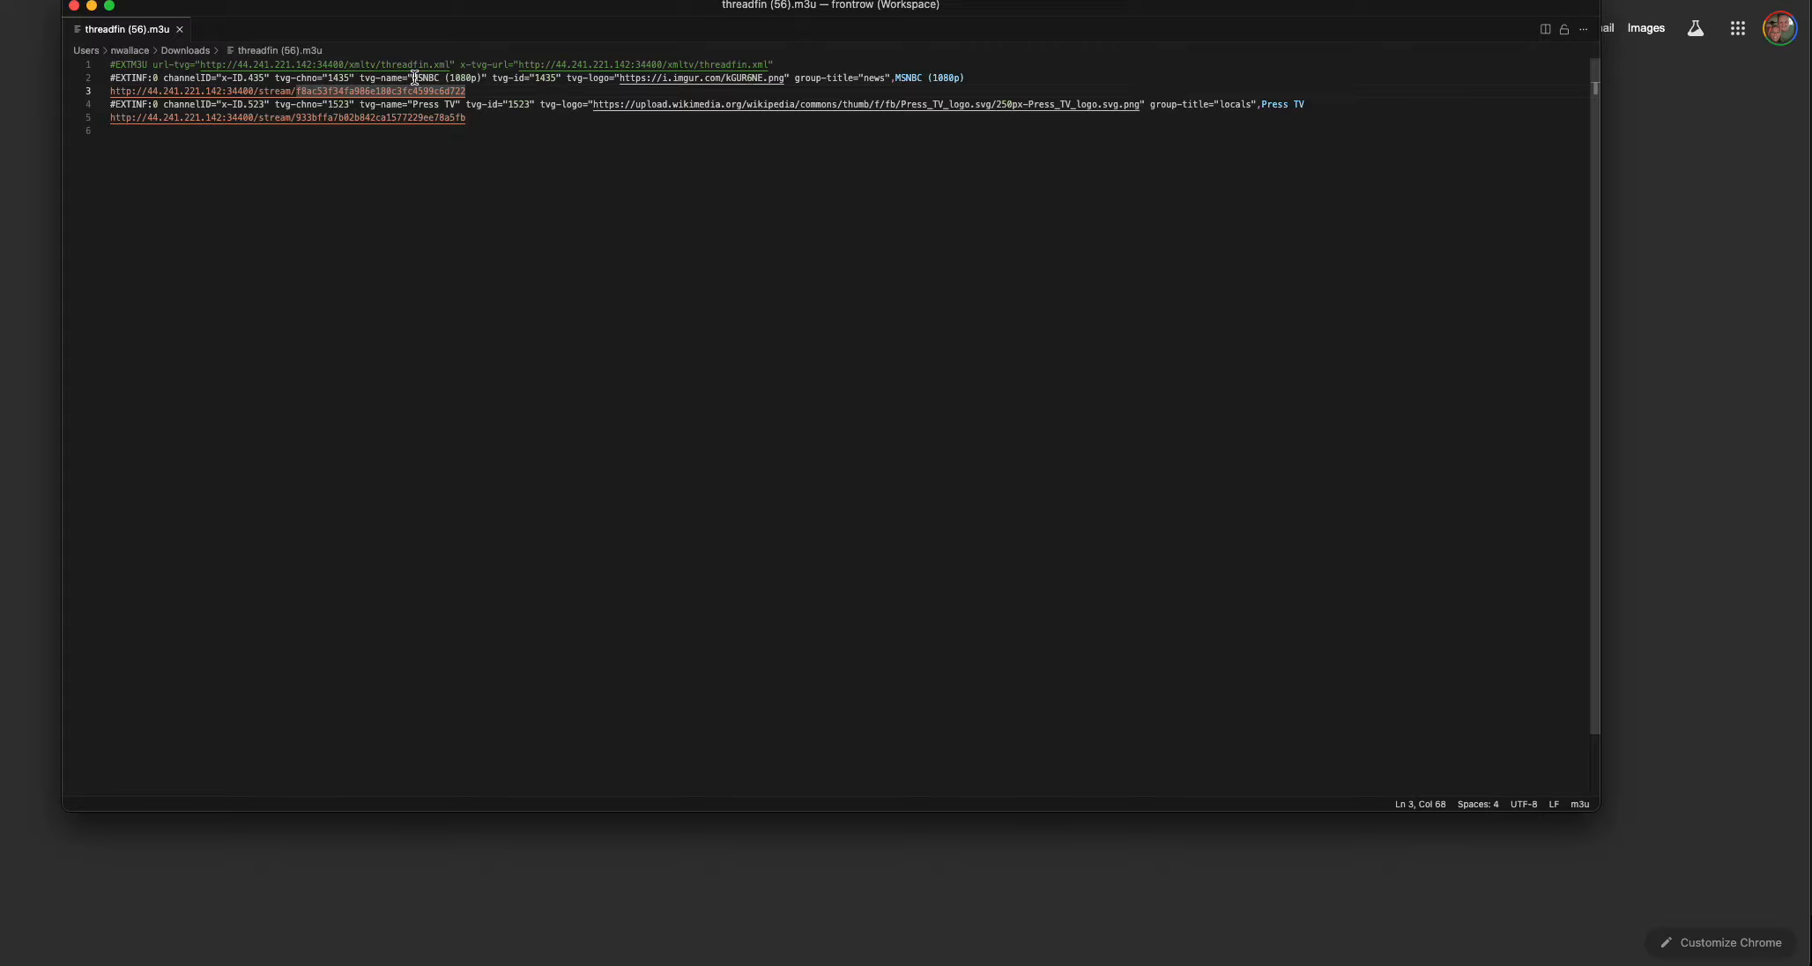
Examine the MSNBC channel name and the group titles of both channels in the playlist file, and switch back to the browser.
{"action": "left_click_drag", "start_coordinate": [414, 78], "coordinate": [484, 78]}
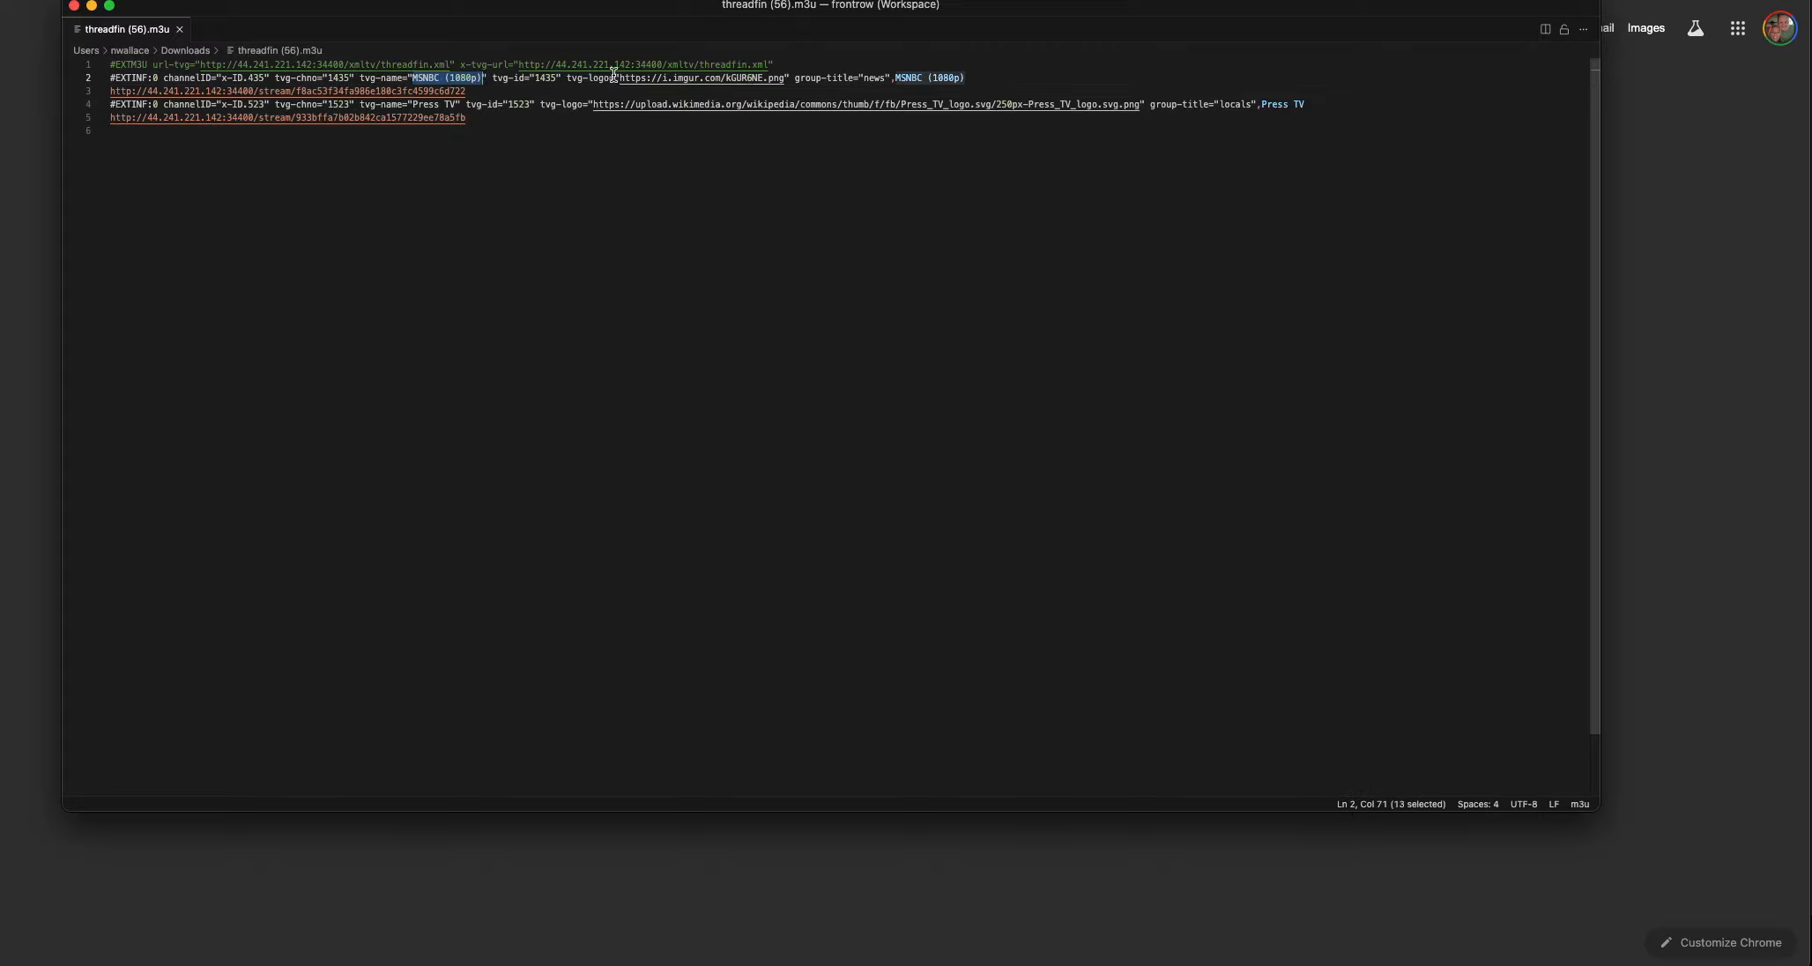
{"action": "double_click", "coordinate": [876, 78]}
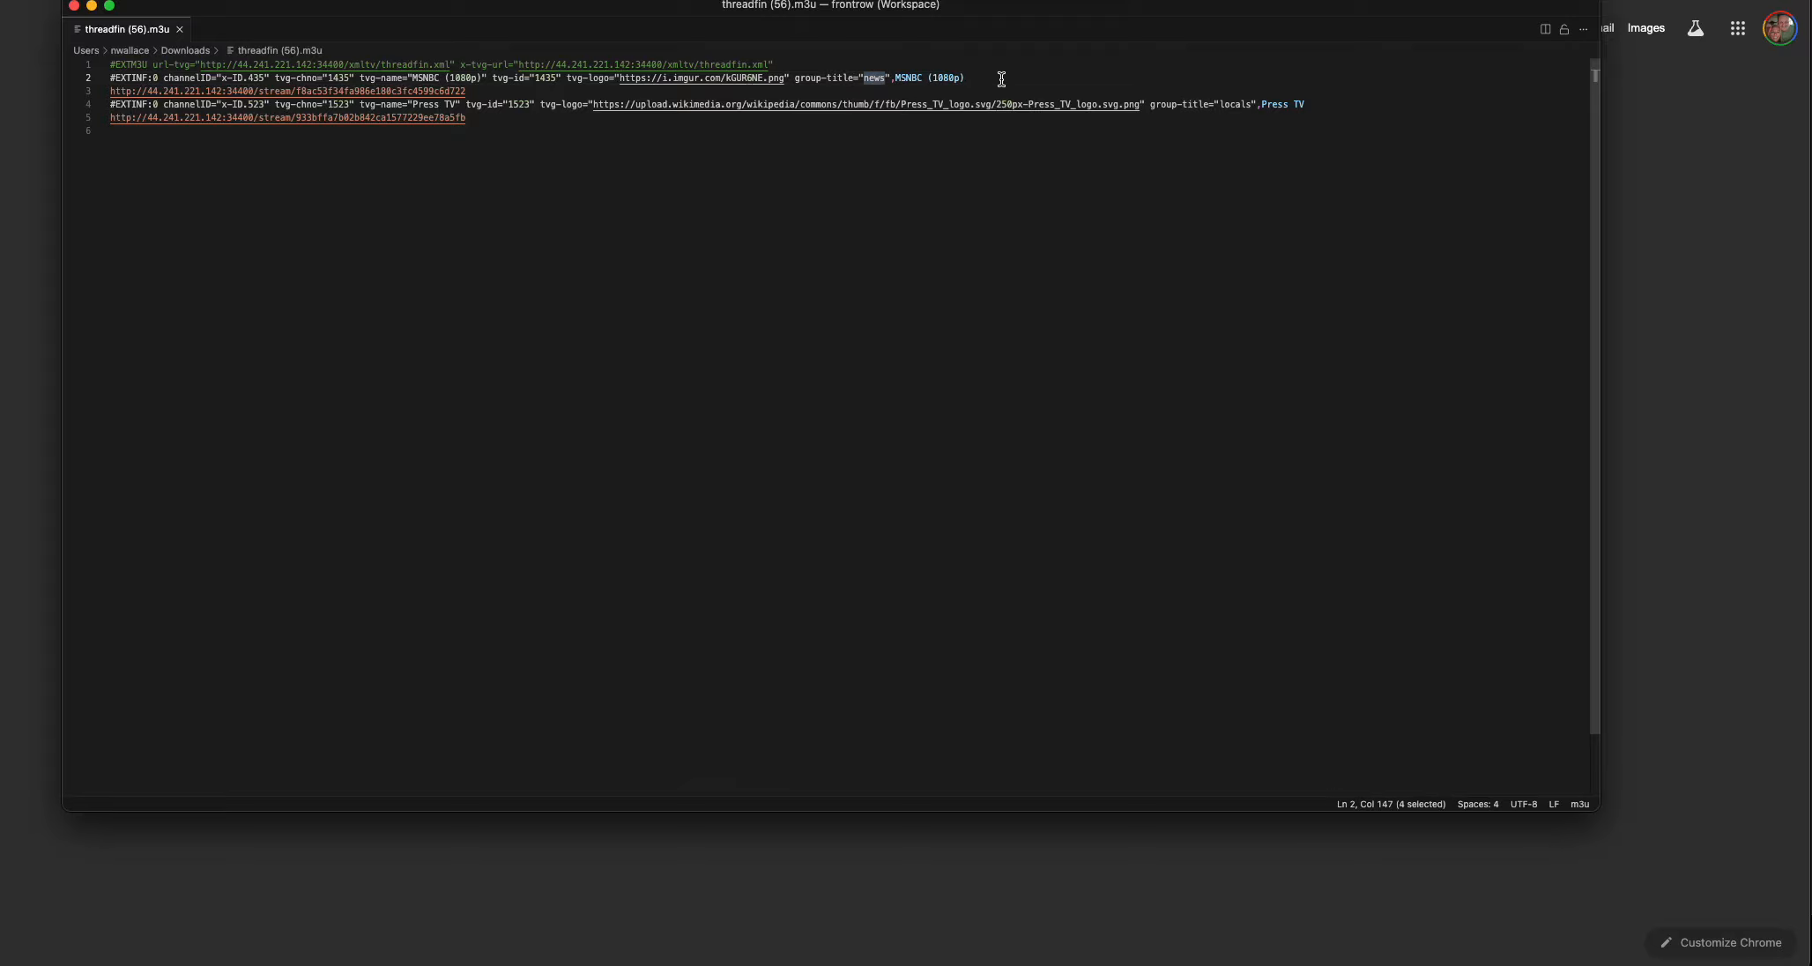
{"action": "left_click_drag", "start_coordinate": [1150, 105], "coordinate": [1247, 106]}
{"action": "left_click", "coordinate": [1240, 105]}
{"action": "double_click", "coordinate": [1239, 105]}
{"action": "left_click", "coordinate": [27, 112]}
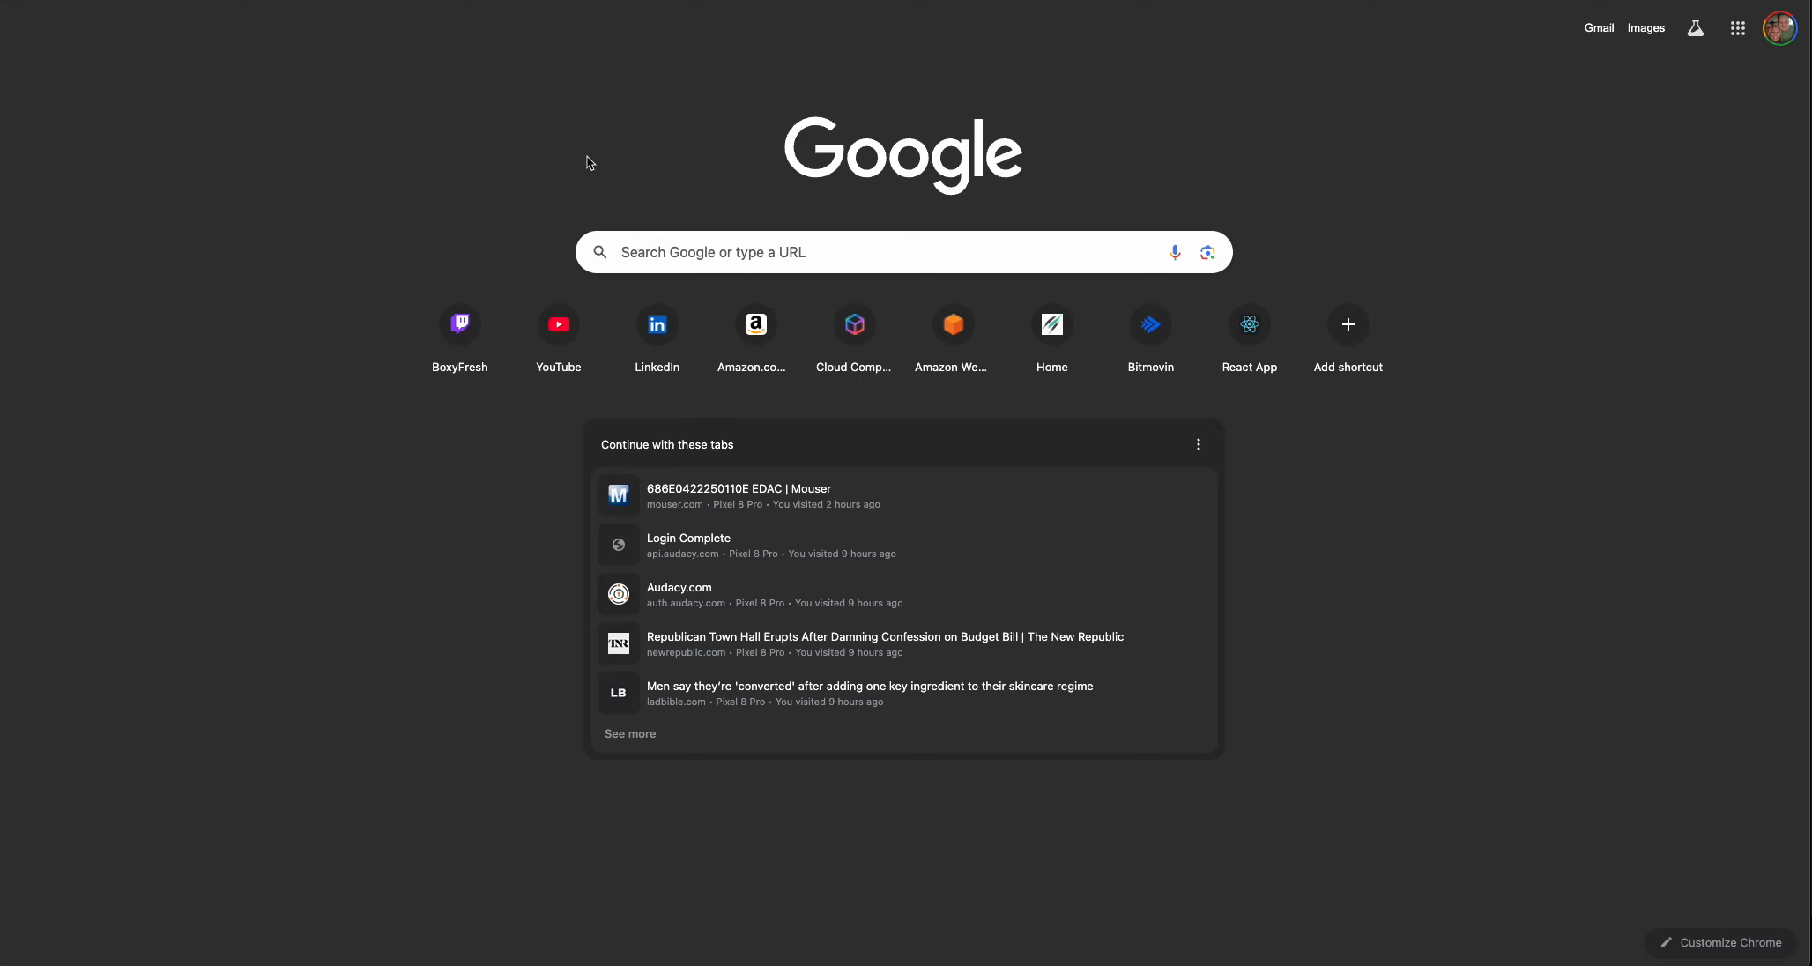
{"action": "key", "text": "ctrl+Tab"}
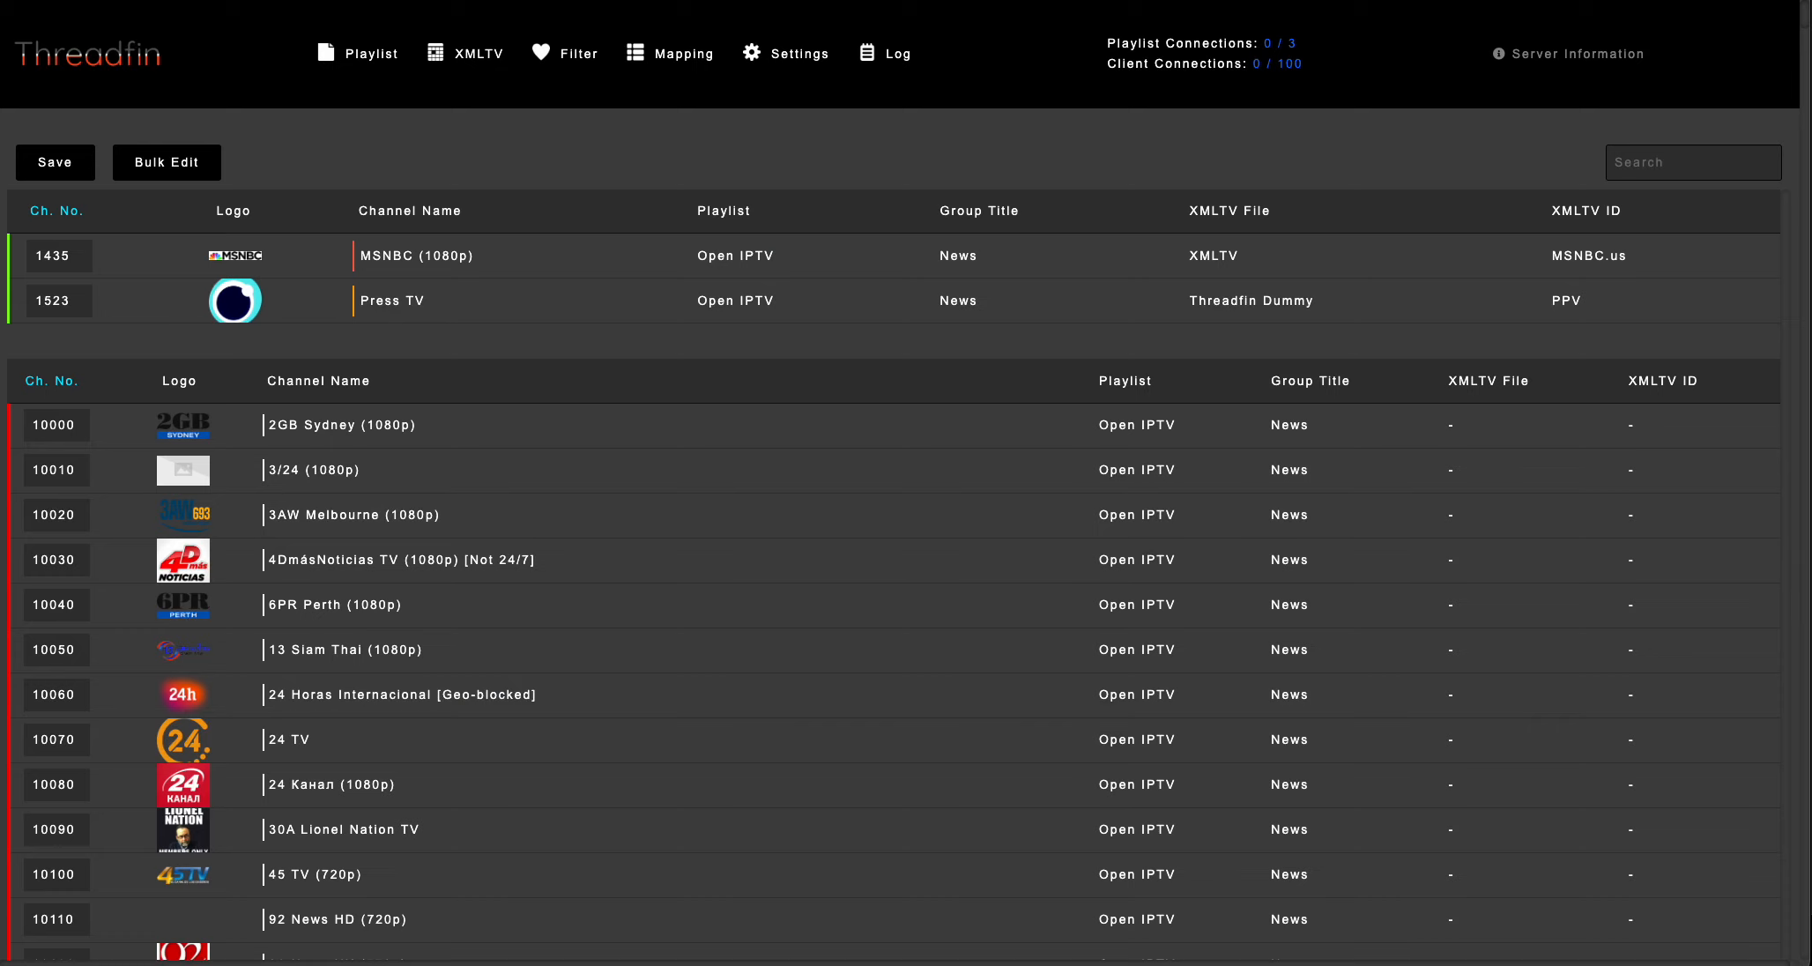
{"action": "left_click", "coordinate": [1549, 58]}
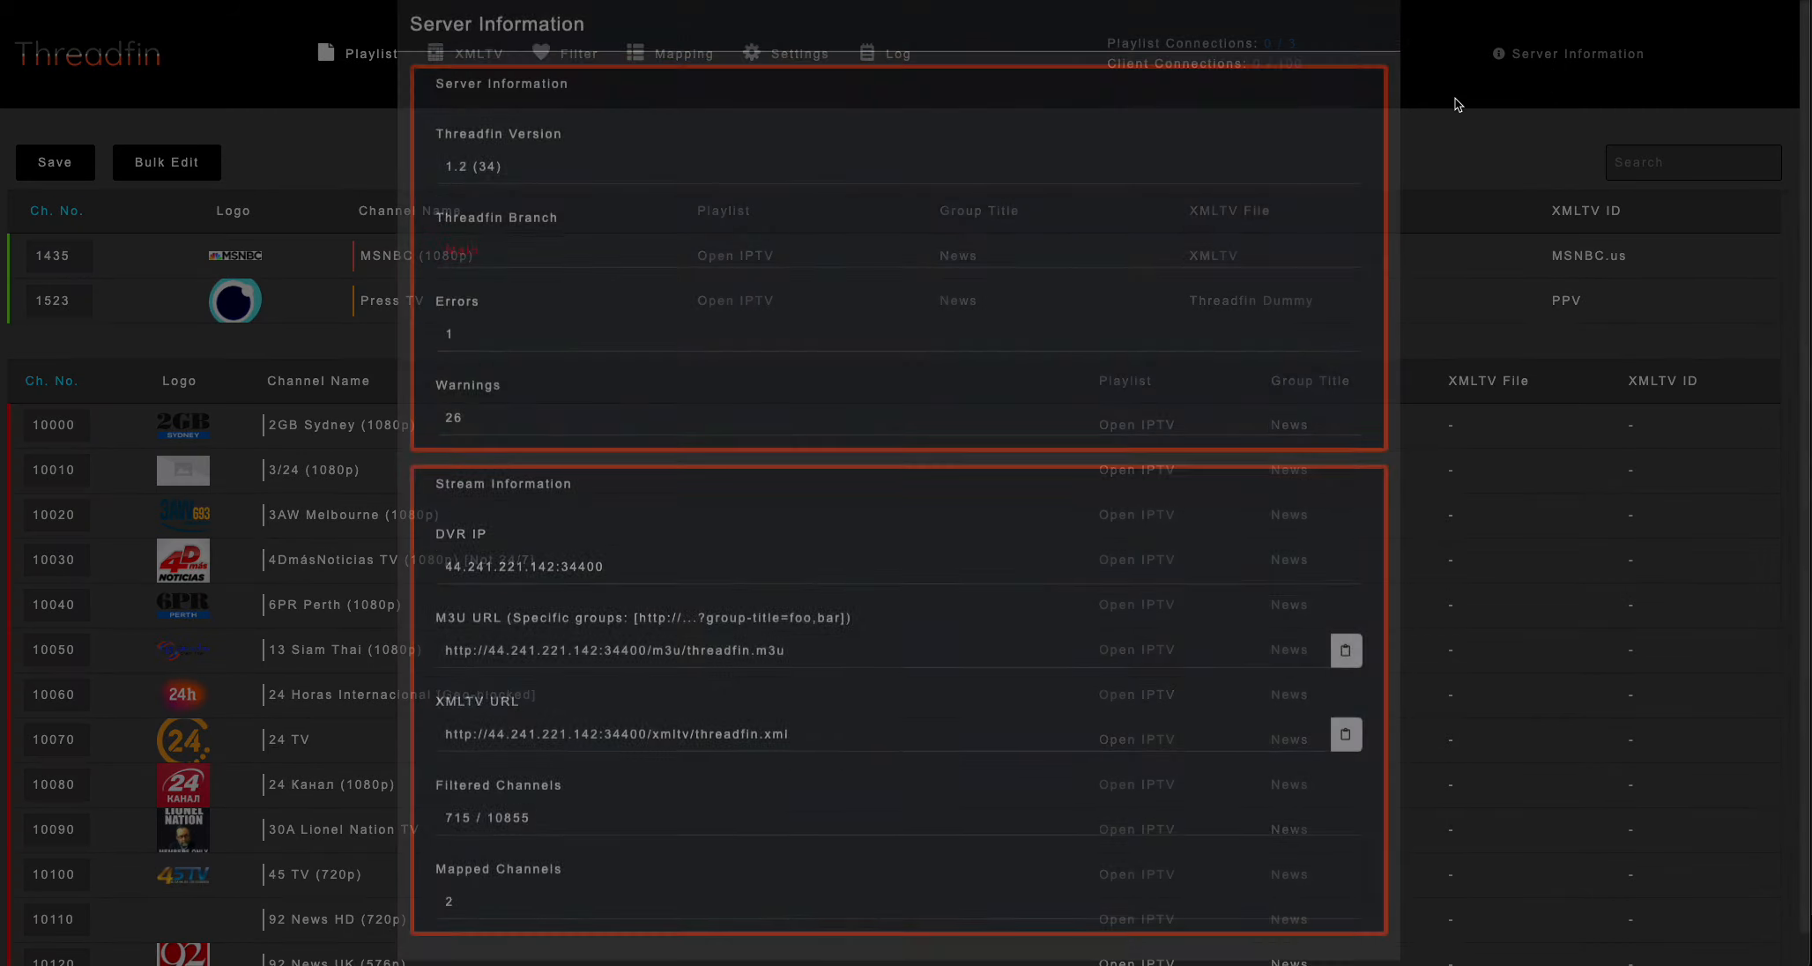
{"action": "left_click", "coordinate": [1346, 760]}
{"action": "key", "text": "ctrl+c"}
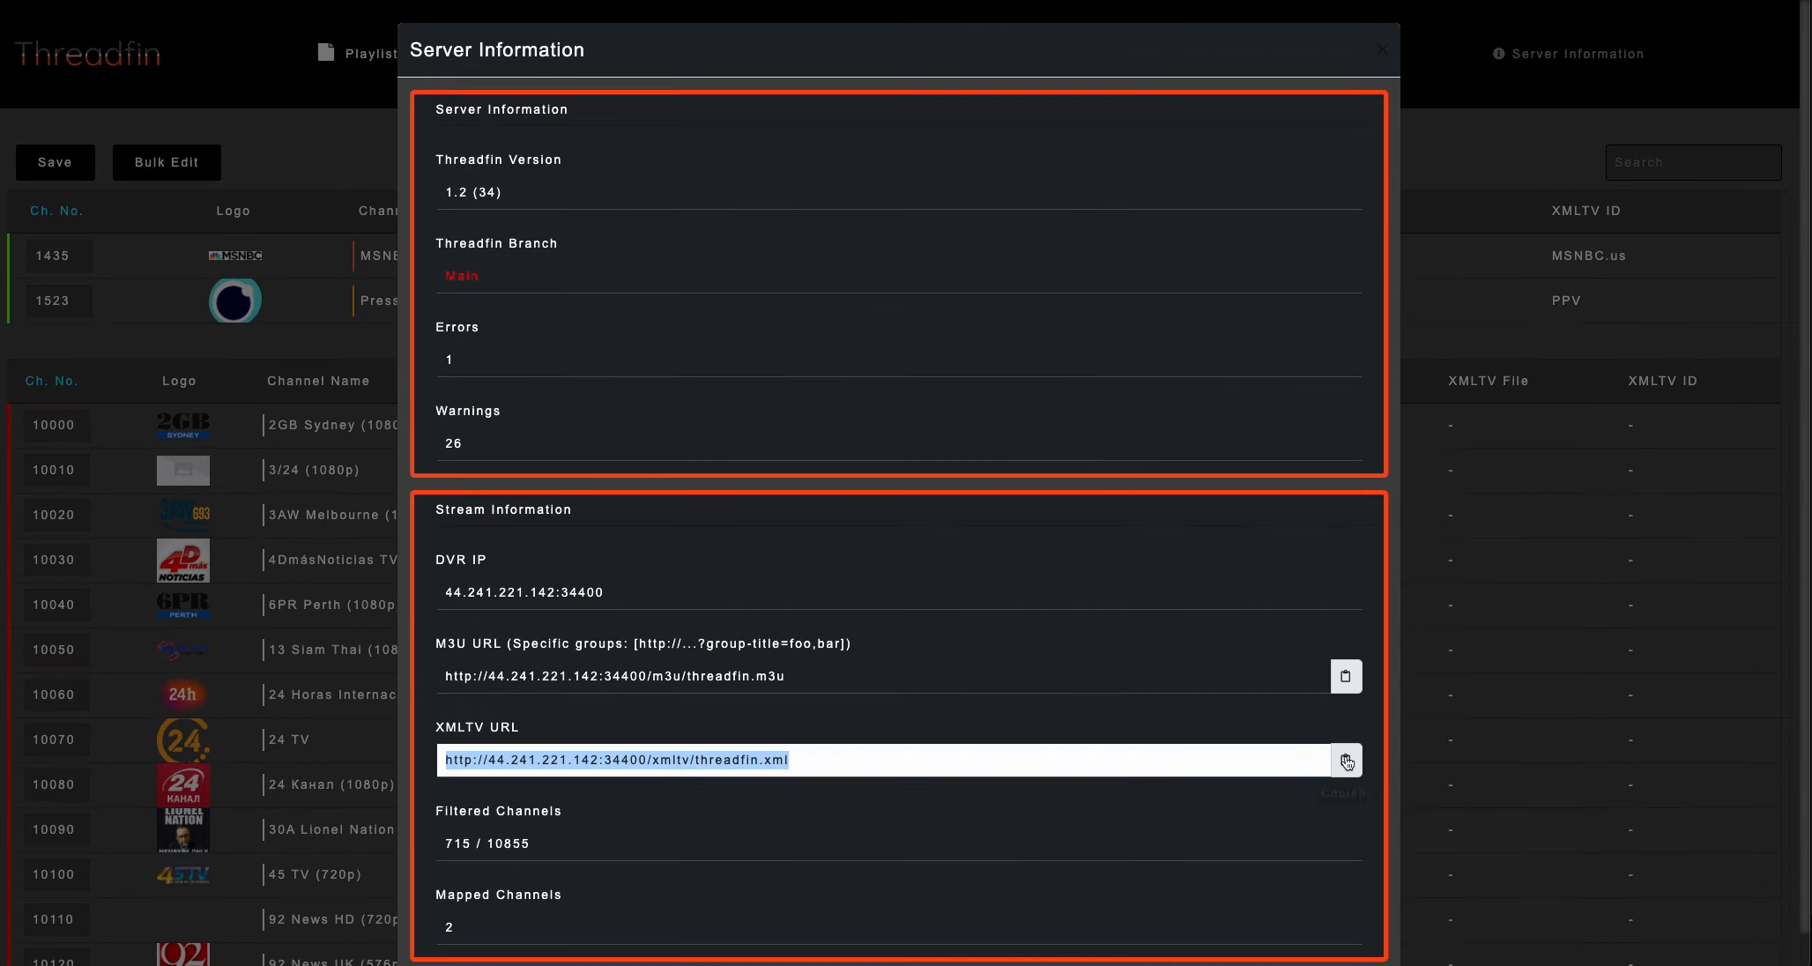
{"action": "key", "text": "ctrl+t"}
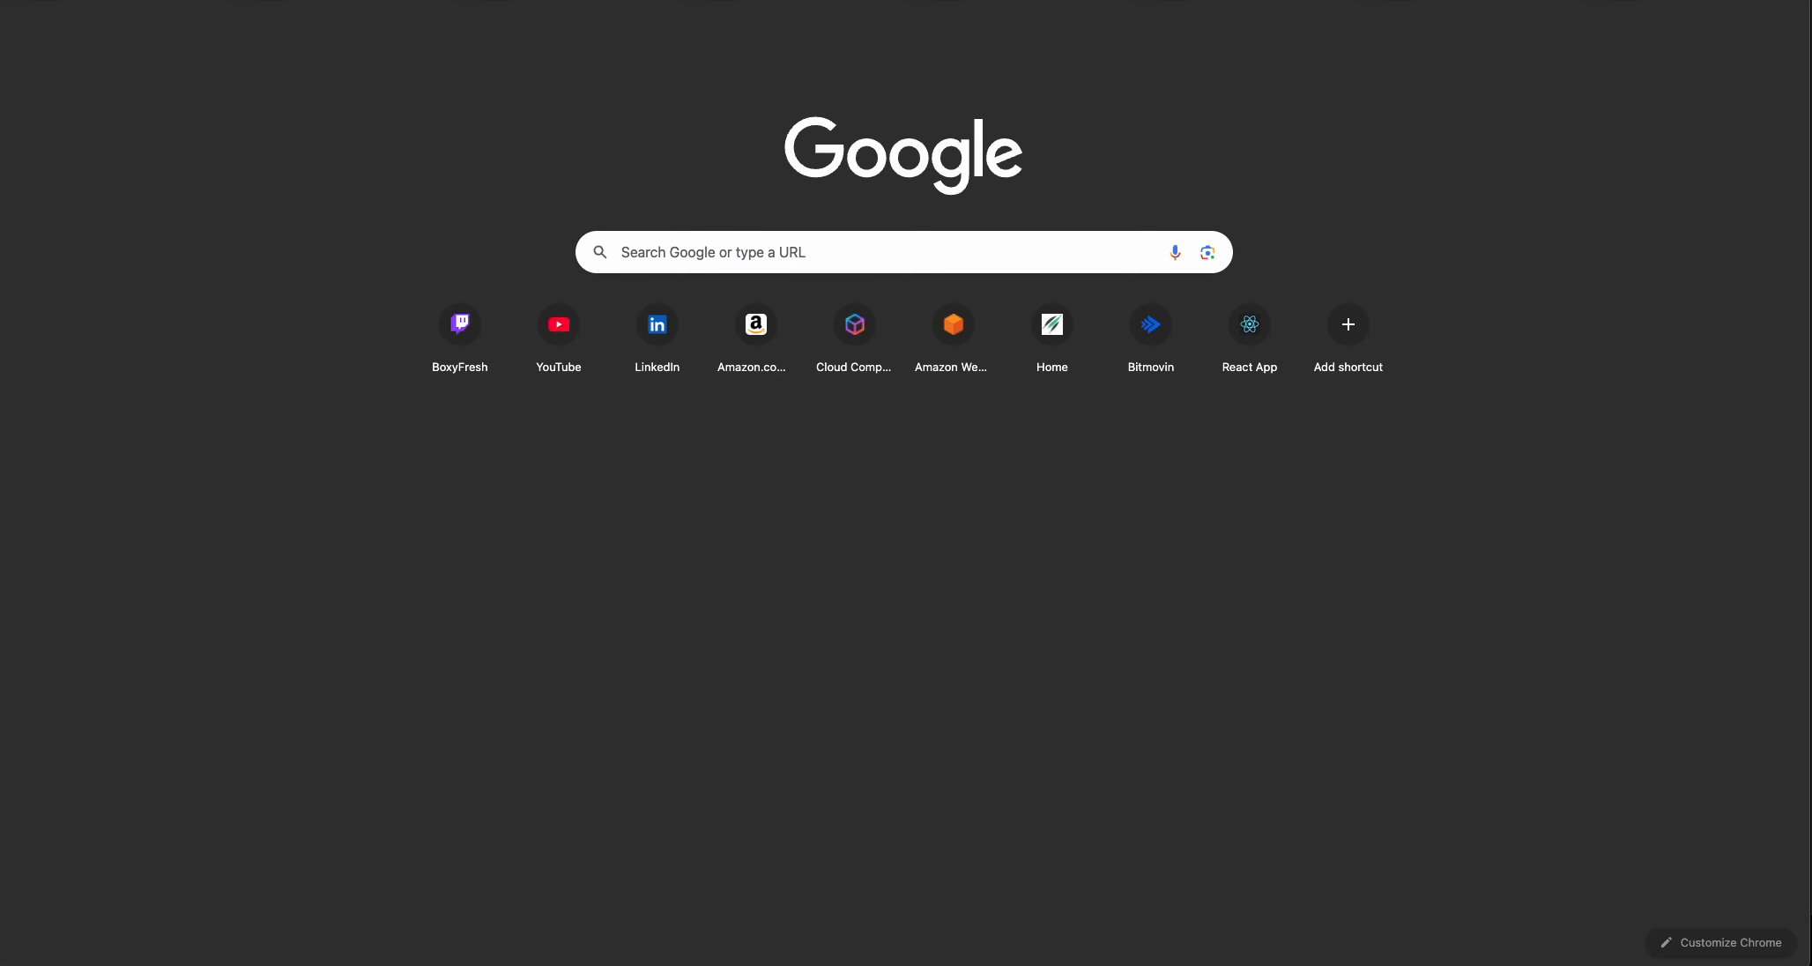
{"action": "key", "text": "ctrl+v"}
{"action": "key", "text": "Return"}
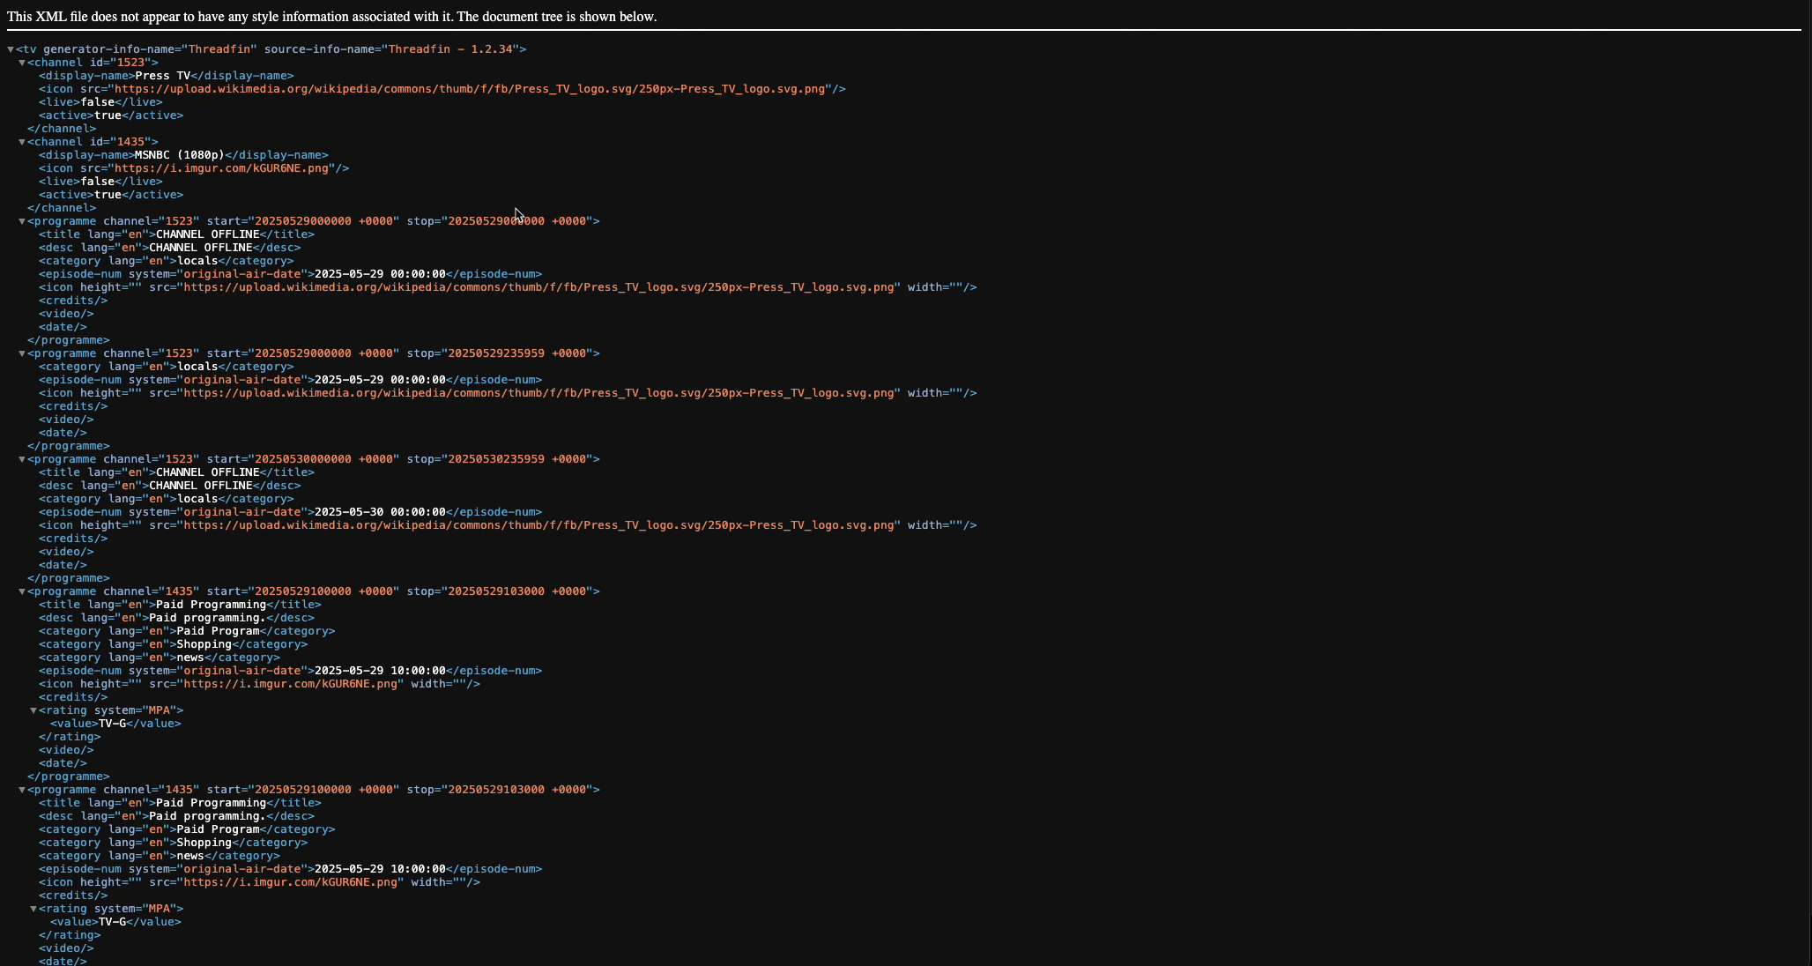
Examine the channel definitions and the Press TV programme entries with their categories in the XMLTV guide.
{"action": "scroll", "coordinate": [487, 216], "scroll_direction": "down", "scroll_amount": 3}
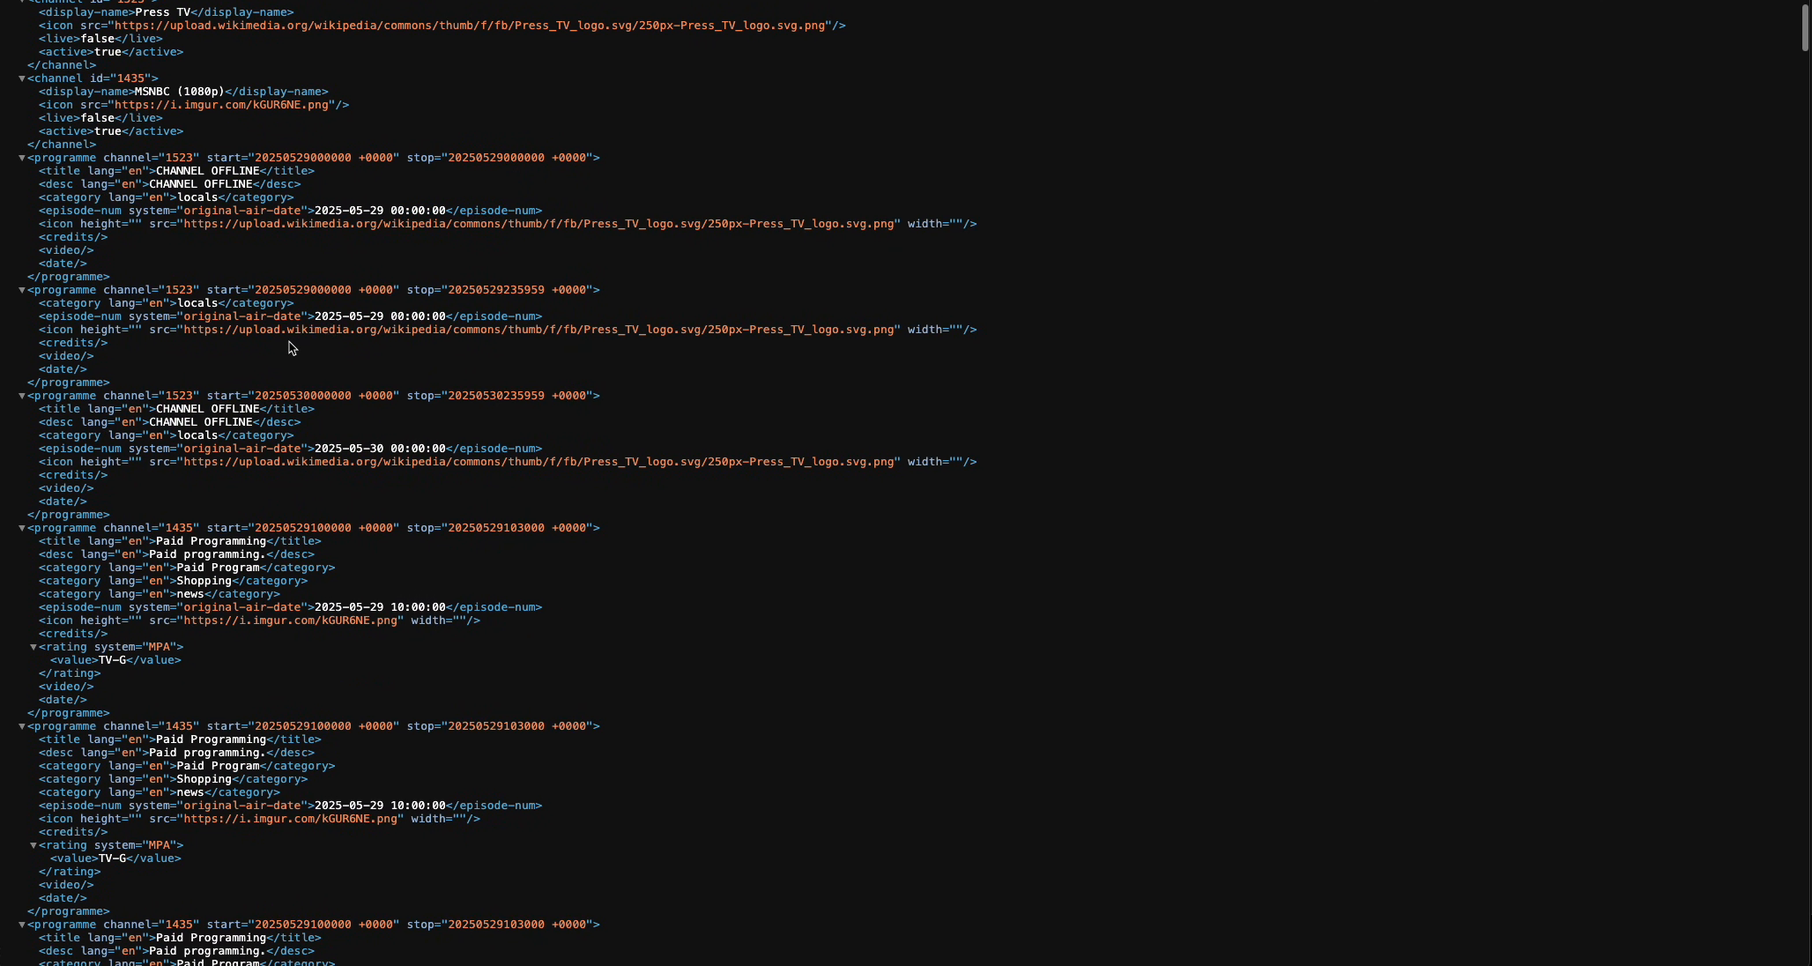
{"action": "scroll", "coordinate": [287, 344], "scroll_direction": "up", "scroll_amount": 3}
{"action": "left_click_drag", "start_coordinate": [27, 62], "coordinate": [241, 210]}
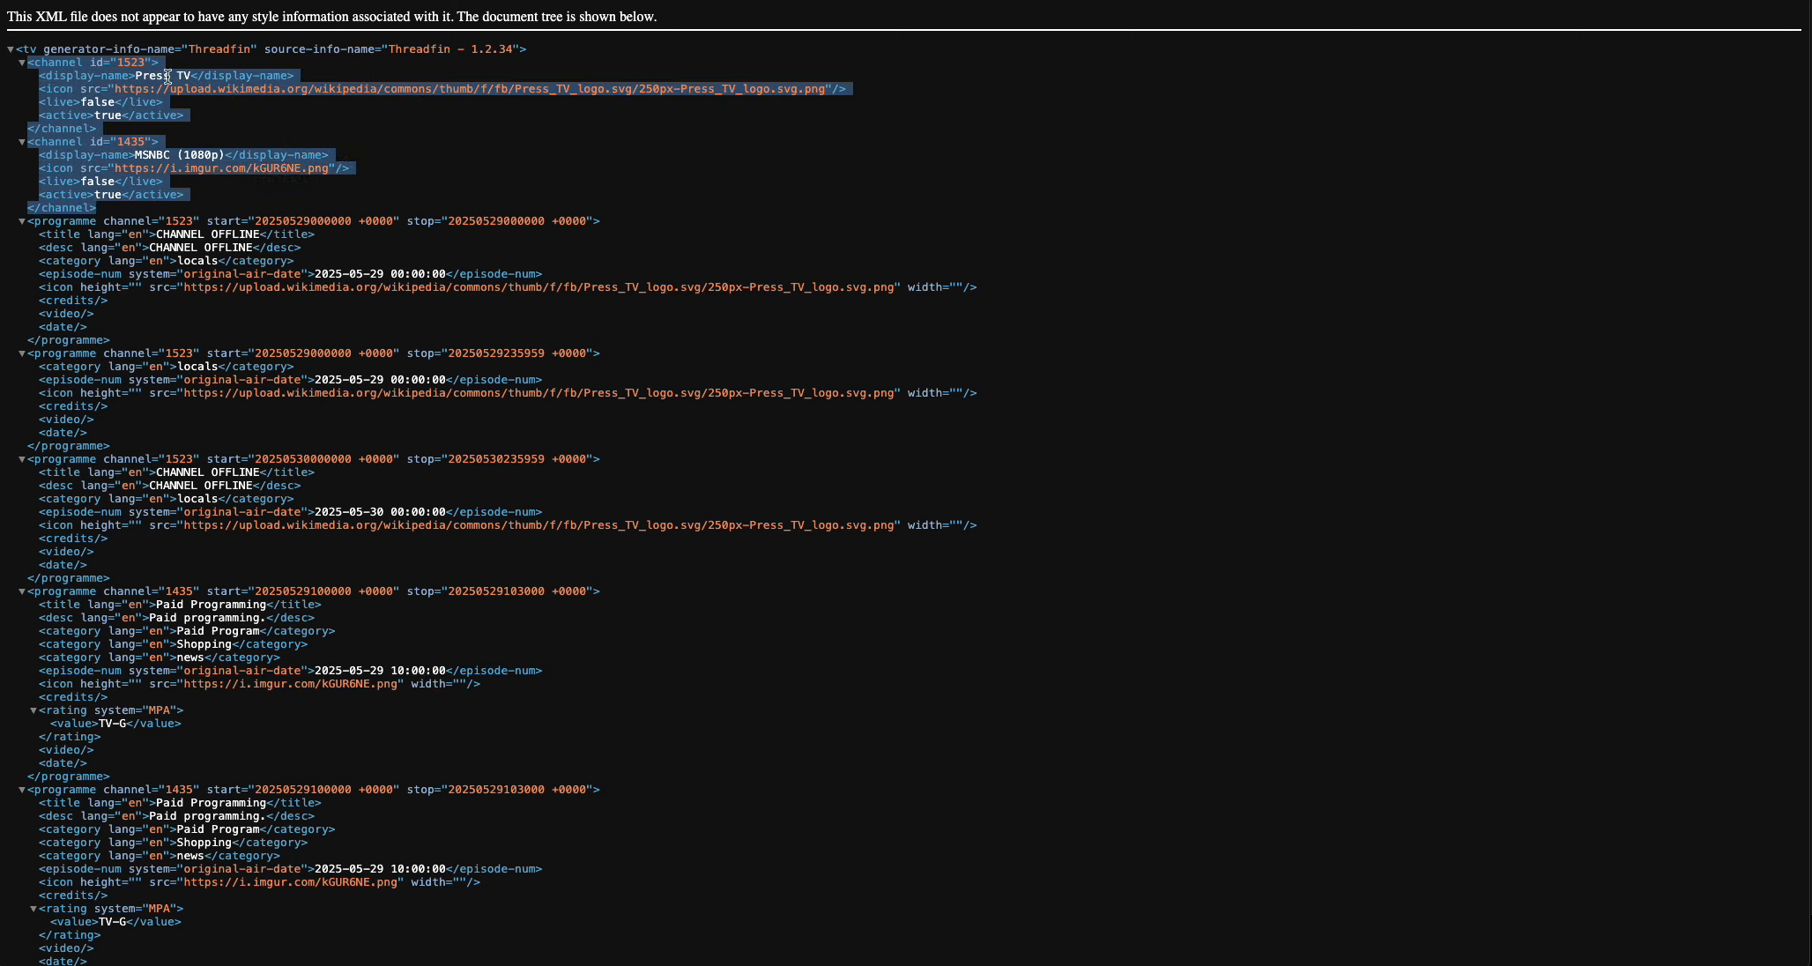
{"action": "left_click", "coordinate": [394, 182]}
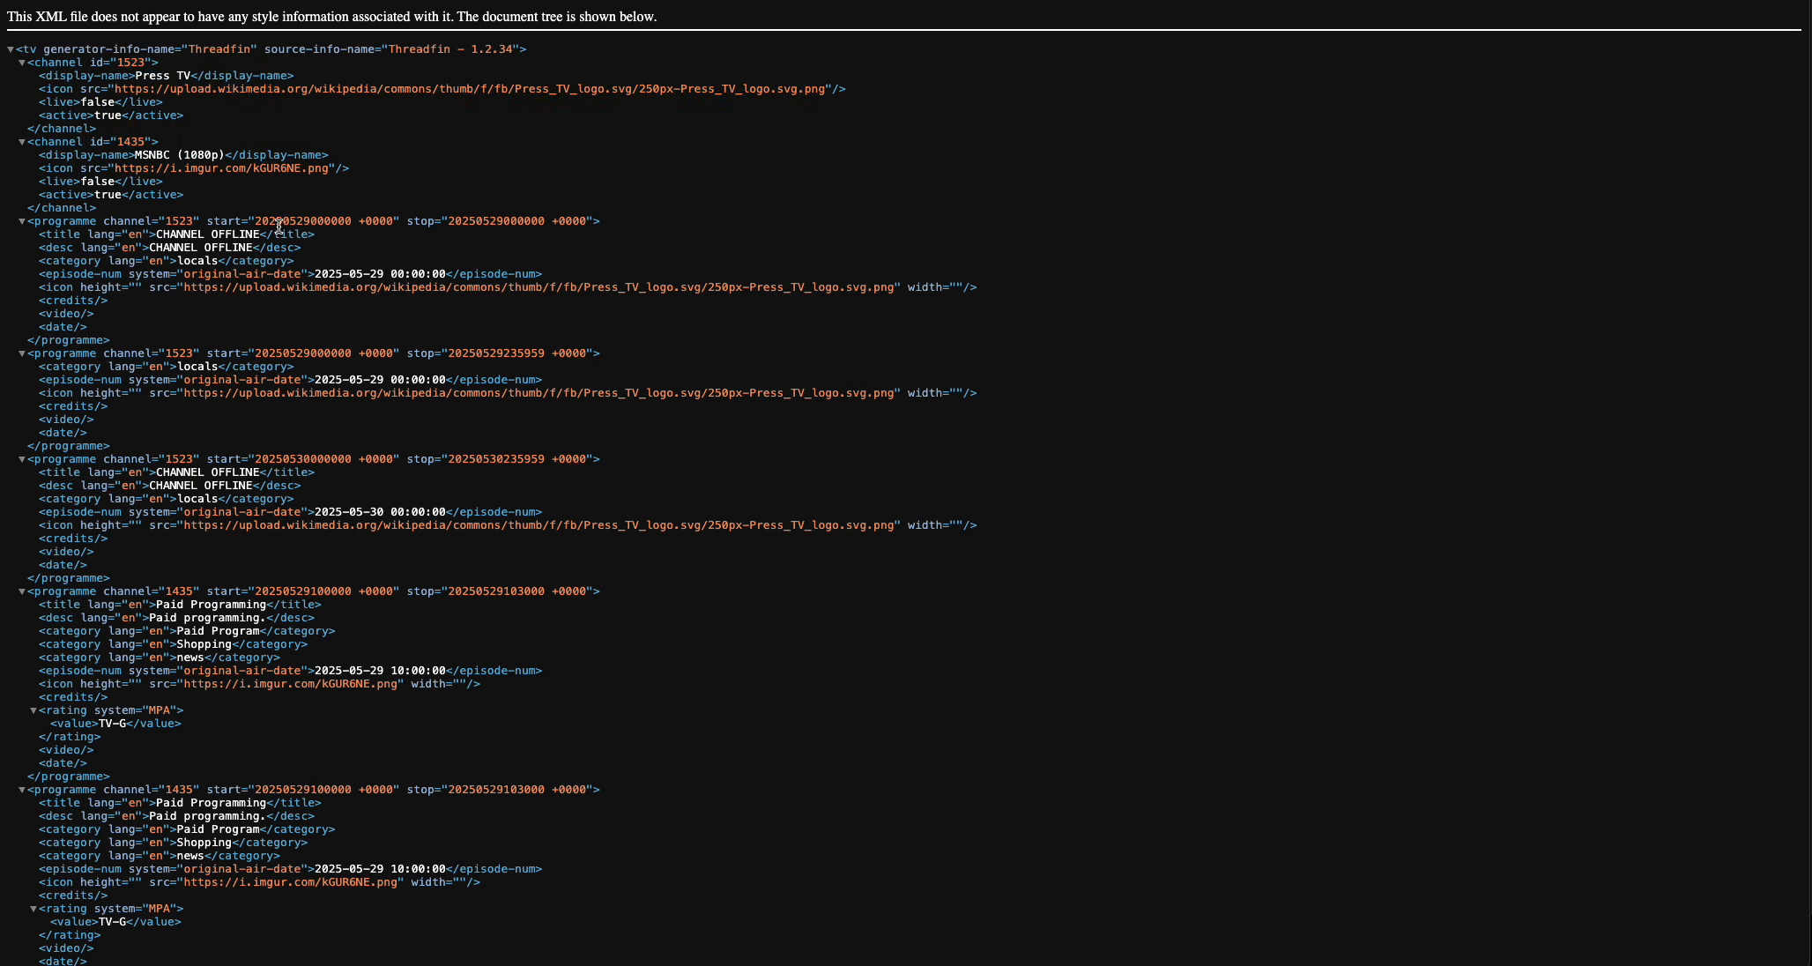
{"action": "left_click_drag", "start_coordinate": [68, 220], "coordinate": [426, 339]}
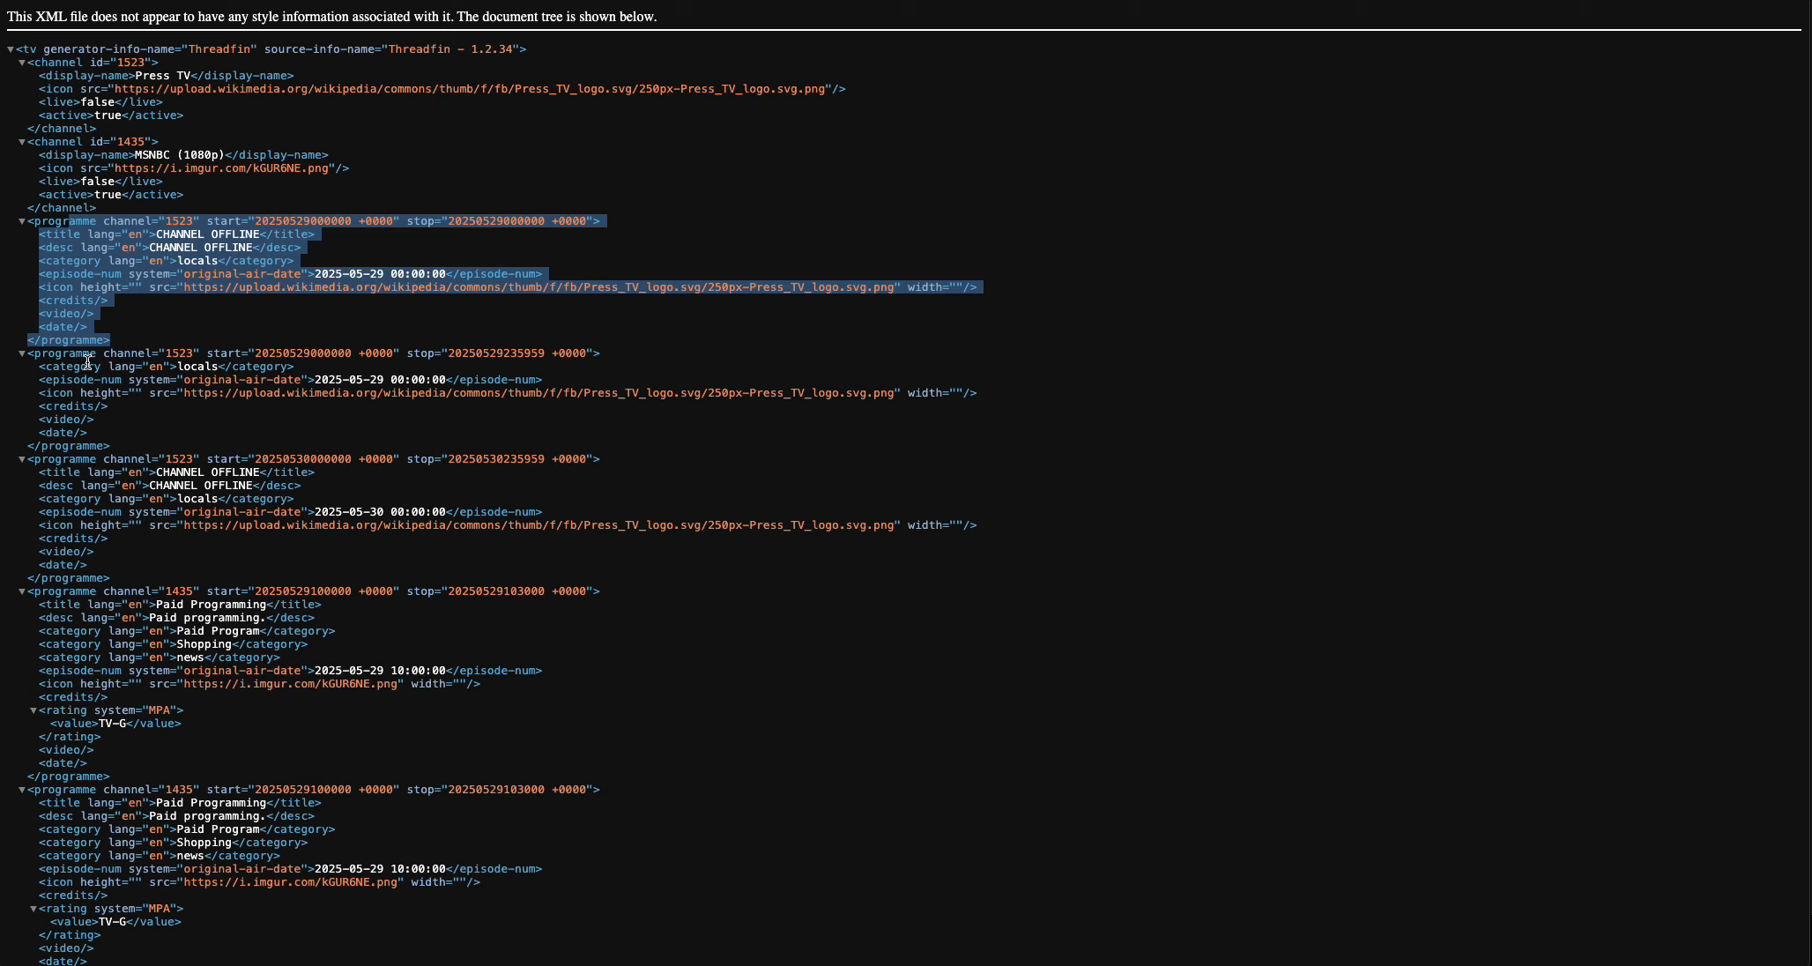
{"action": "left_click_drag", "start_coordinate": [138, 353], "coordinate": [280, 430]}
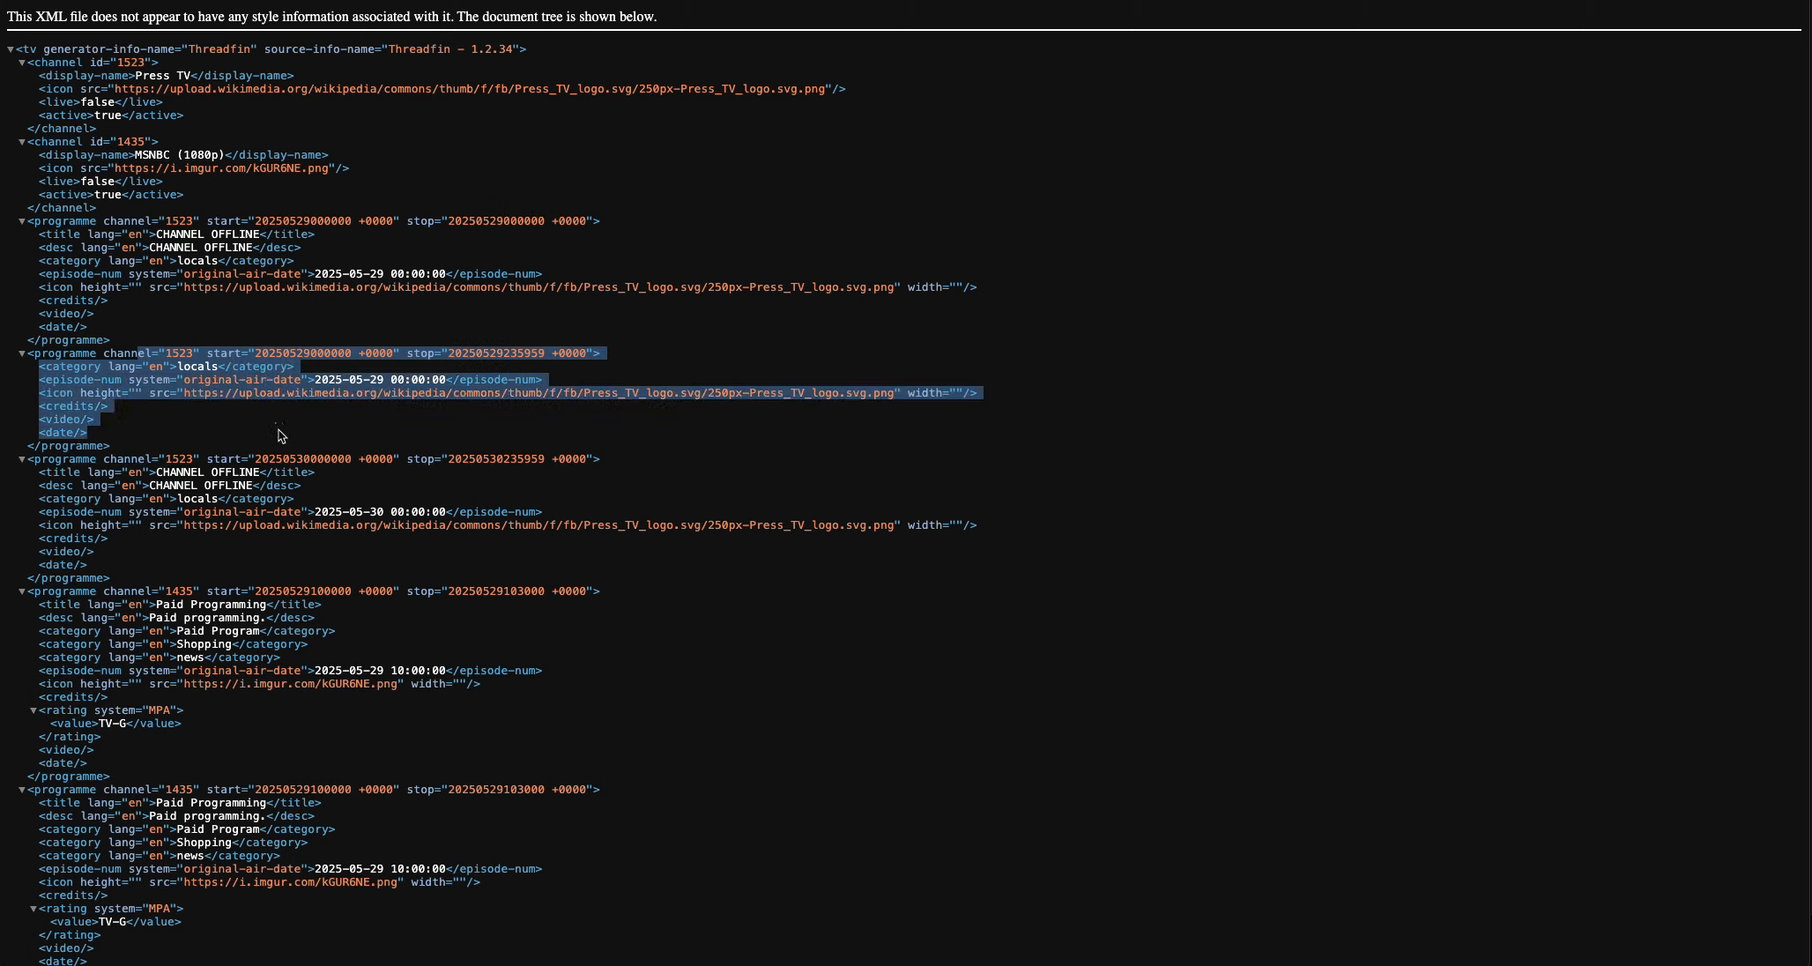
{"action": "left_click", "coordinate": [278, 434]}
{"action": "scroll", "coordinate": [280, 434], "scroll_direction": "down", "scroll_amount": 2}
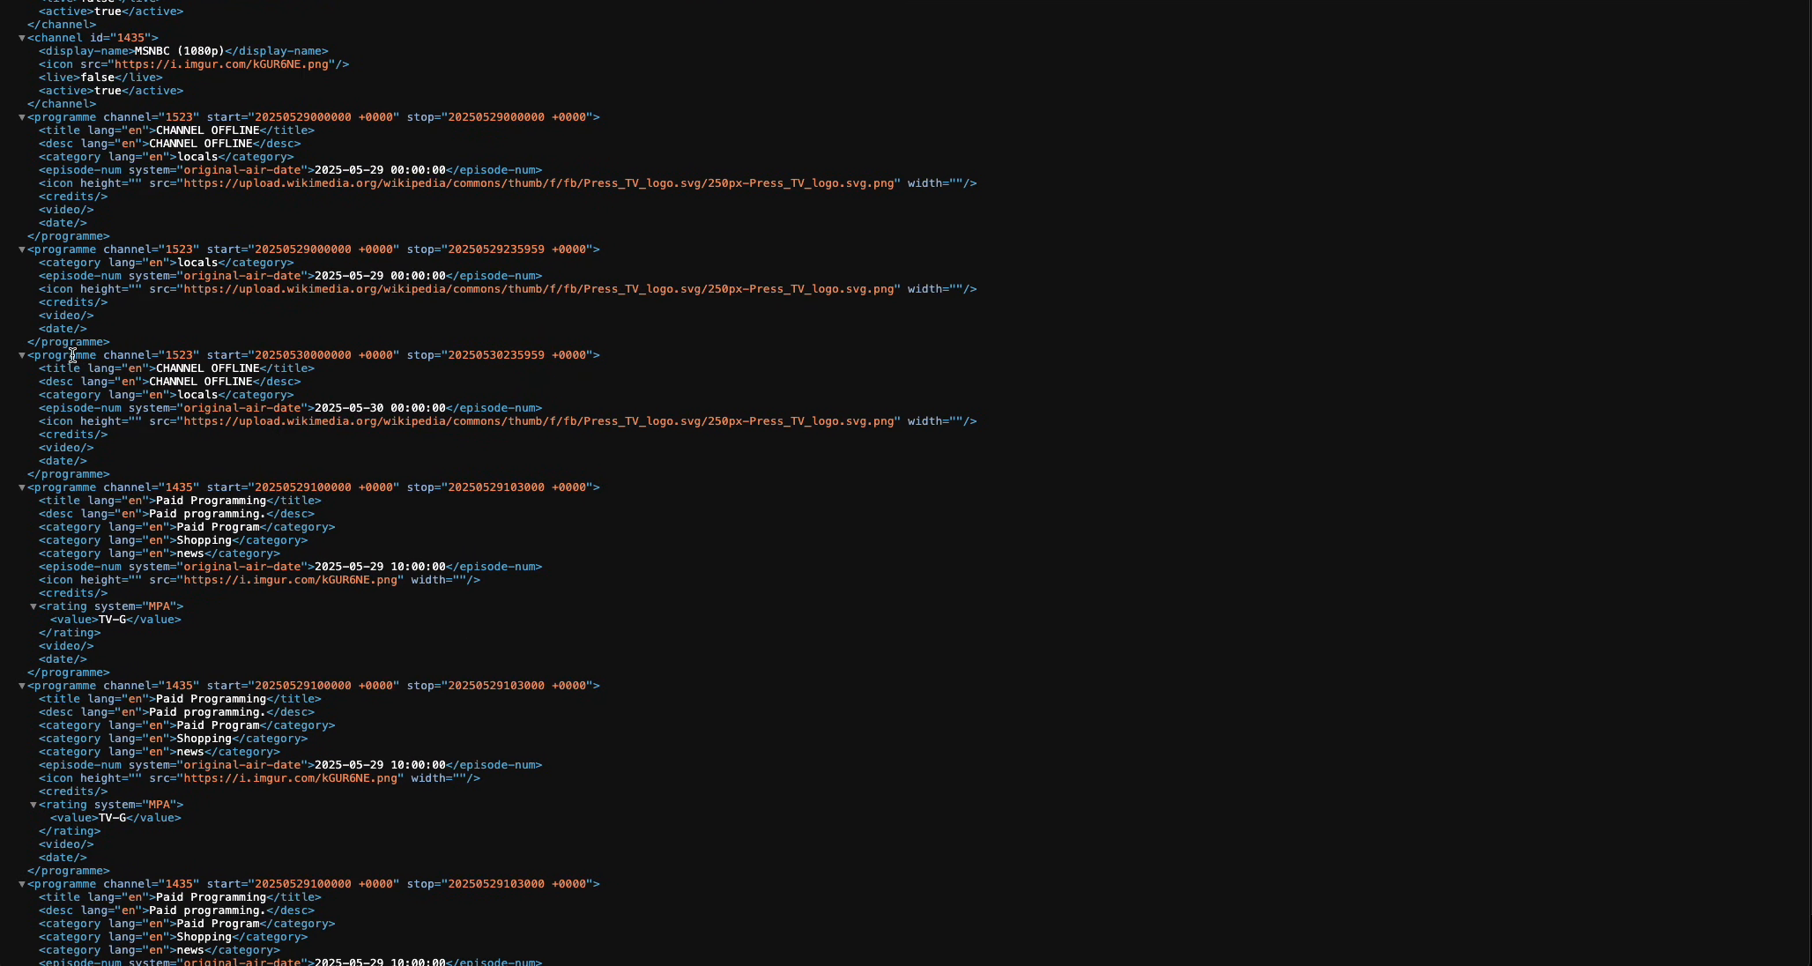
{"action": "left_click_drag", "start_coordinate": [76, 355], "coordinate": [171, 450]}
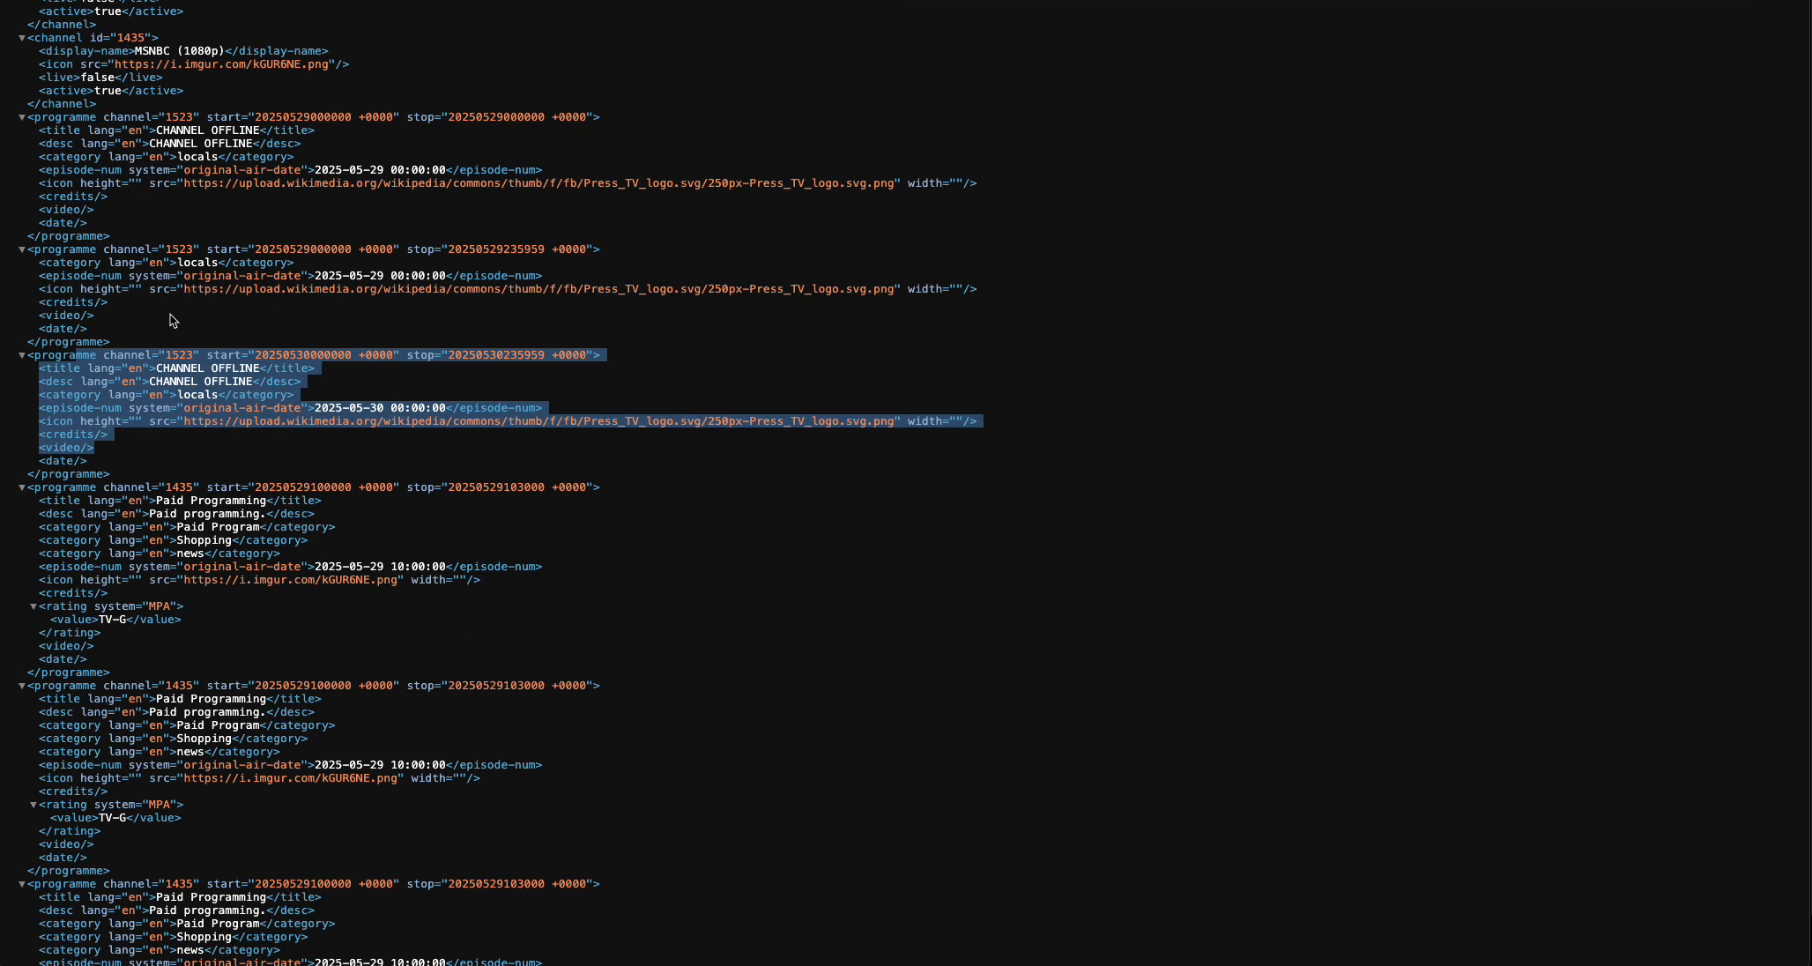
{"action": "left_click_drag", "start_coordinate": [171, 316], "coordinate": [63, 249]}
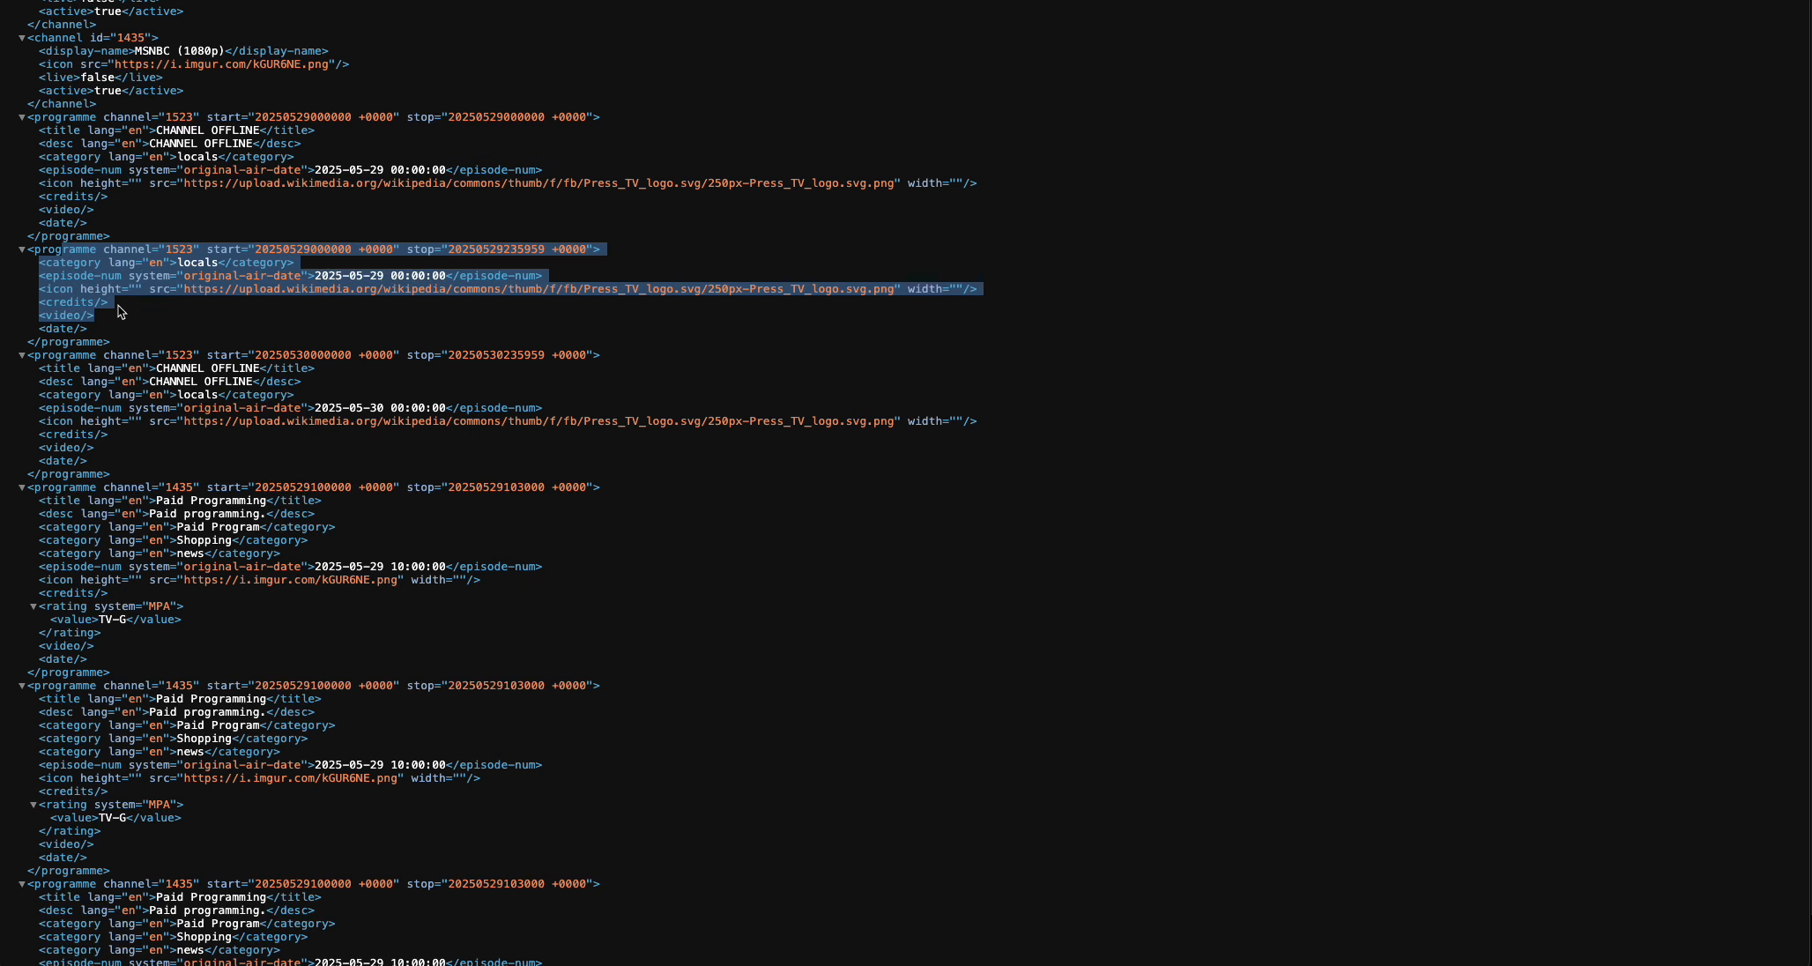
{"action": "scroll", "coordinate": [121, 311], "scroll_direction": "down", "scroll_amount": 2}
{"action": "left_click", "coordinate": [246, 316]}
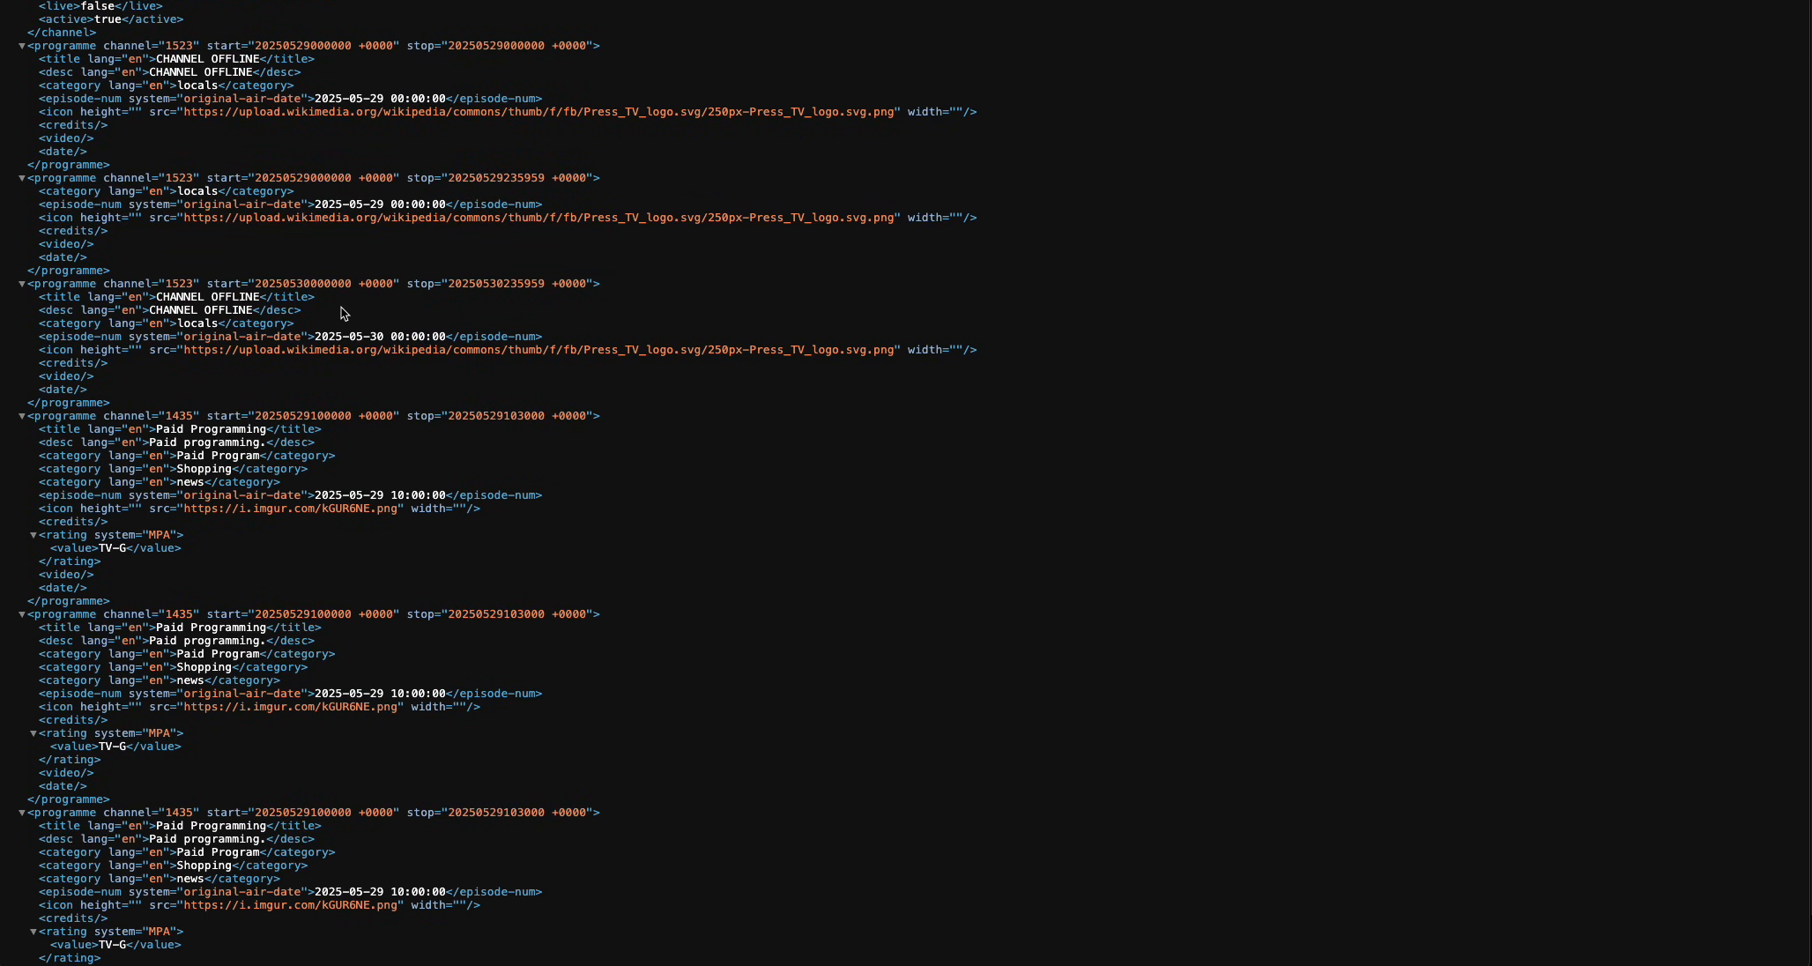
Examine the MSNBC programme entries and categories in the XMLTV guide, and close the guide tab and the server information.
{"action": "scroll", "coordinate": [381, 385], "scroll_direction": "down", "scroll_amount": 5}
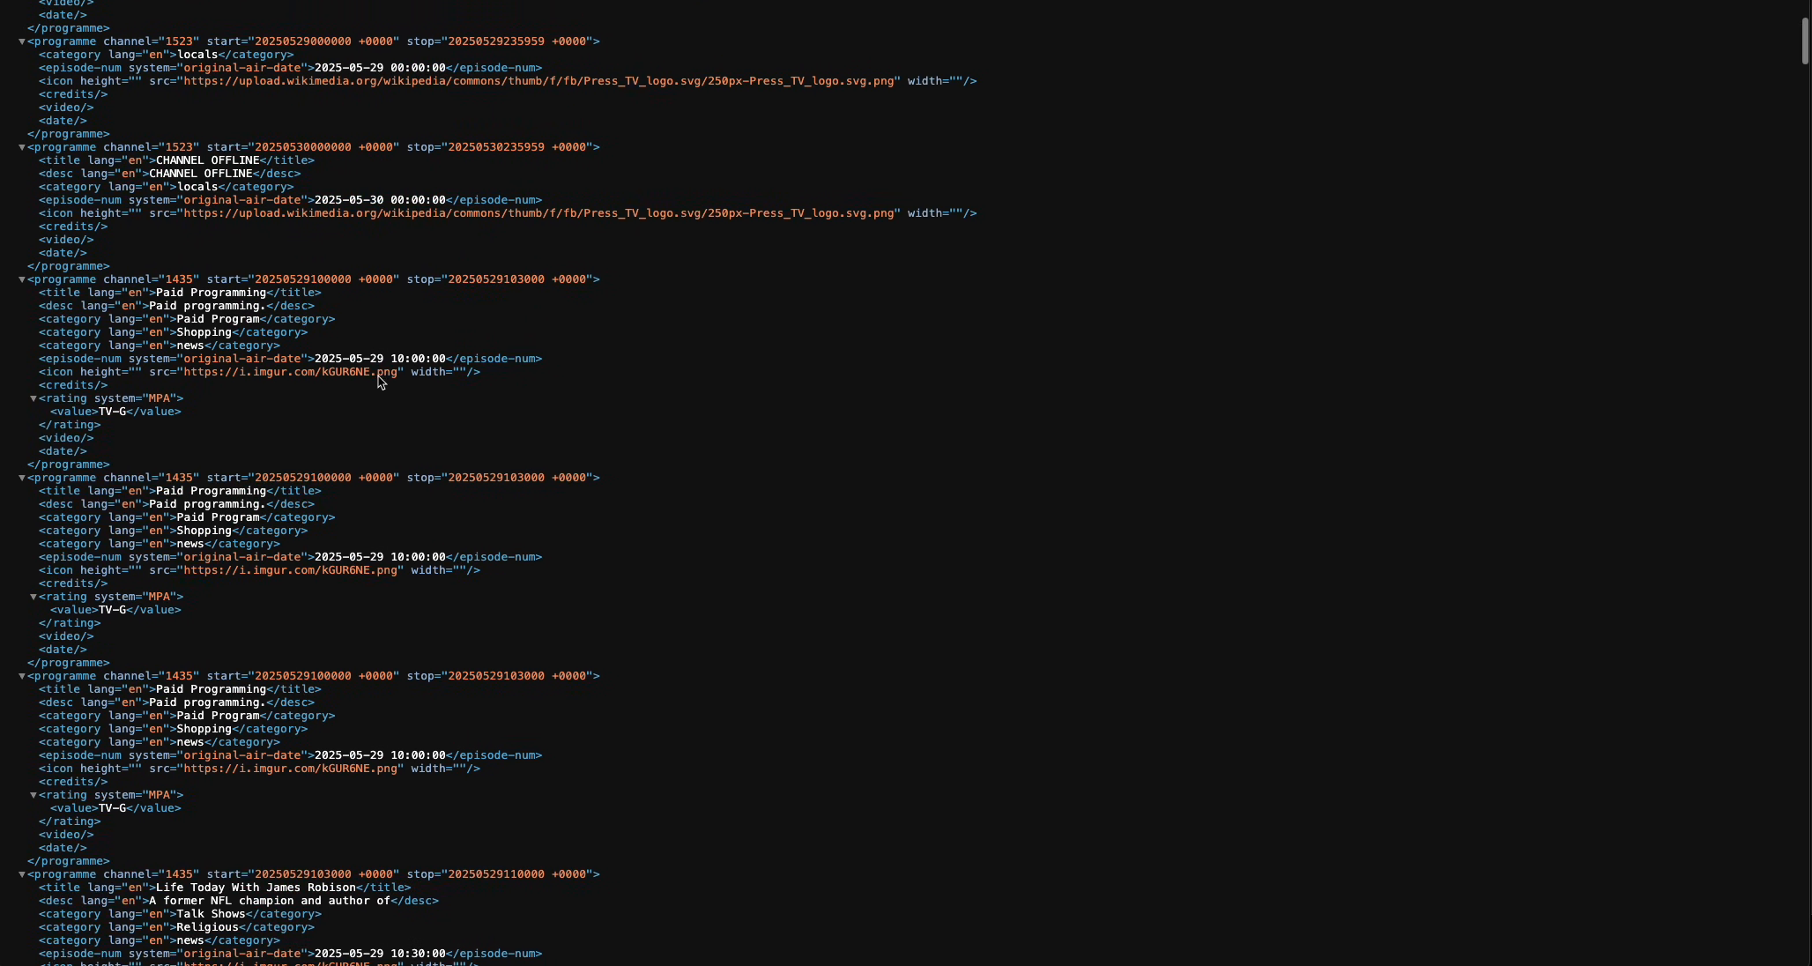
{"action": "scroll", "coordinate": [227, 282], "scroll_direction": "down", "scroll_amount": 1}
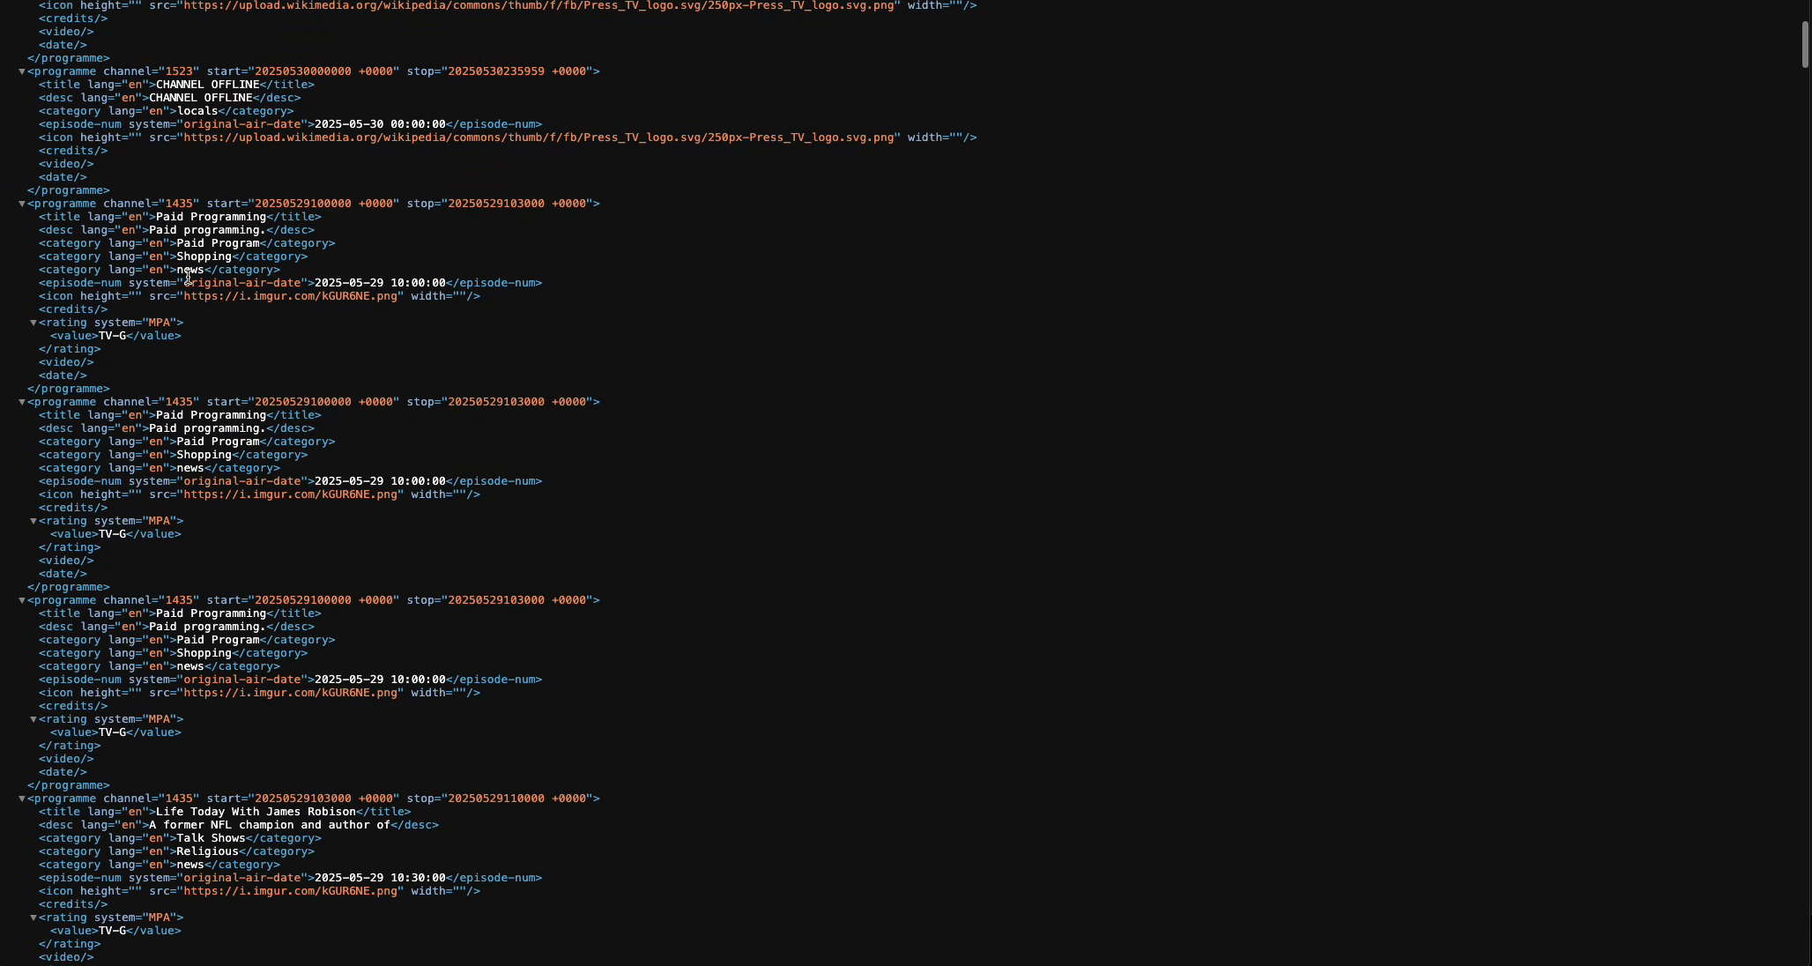
{"action": "scroll", "coordinate": [244, 293], "scroll_direction": "down", "scroll_amount": 13}
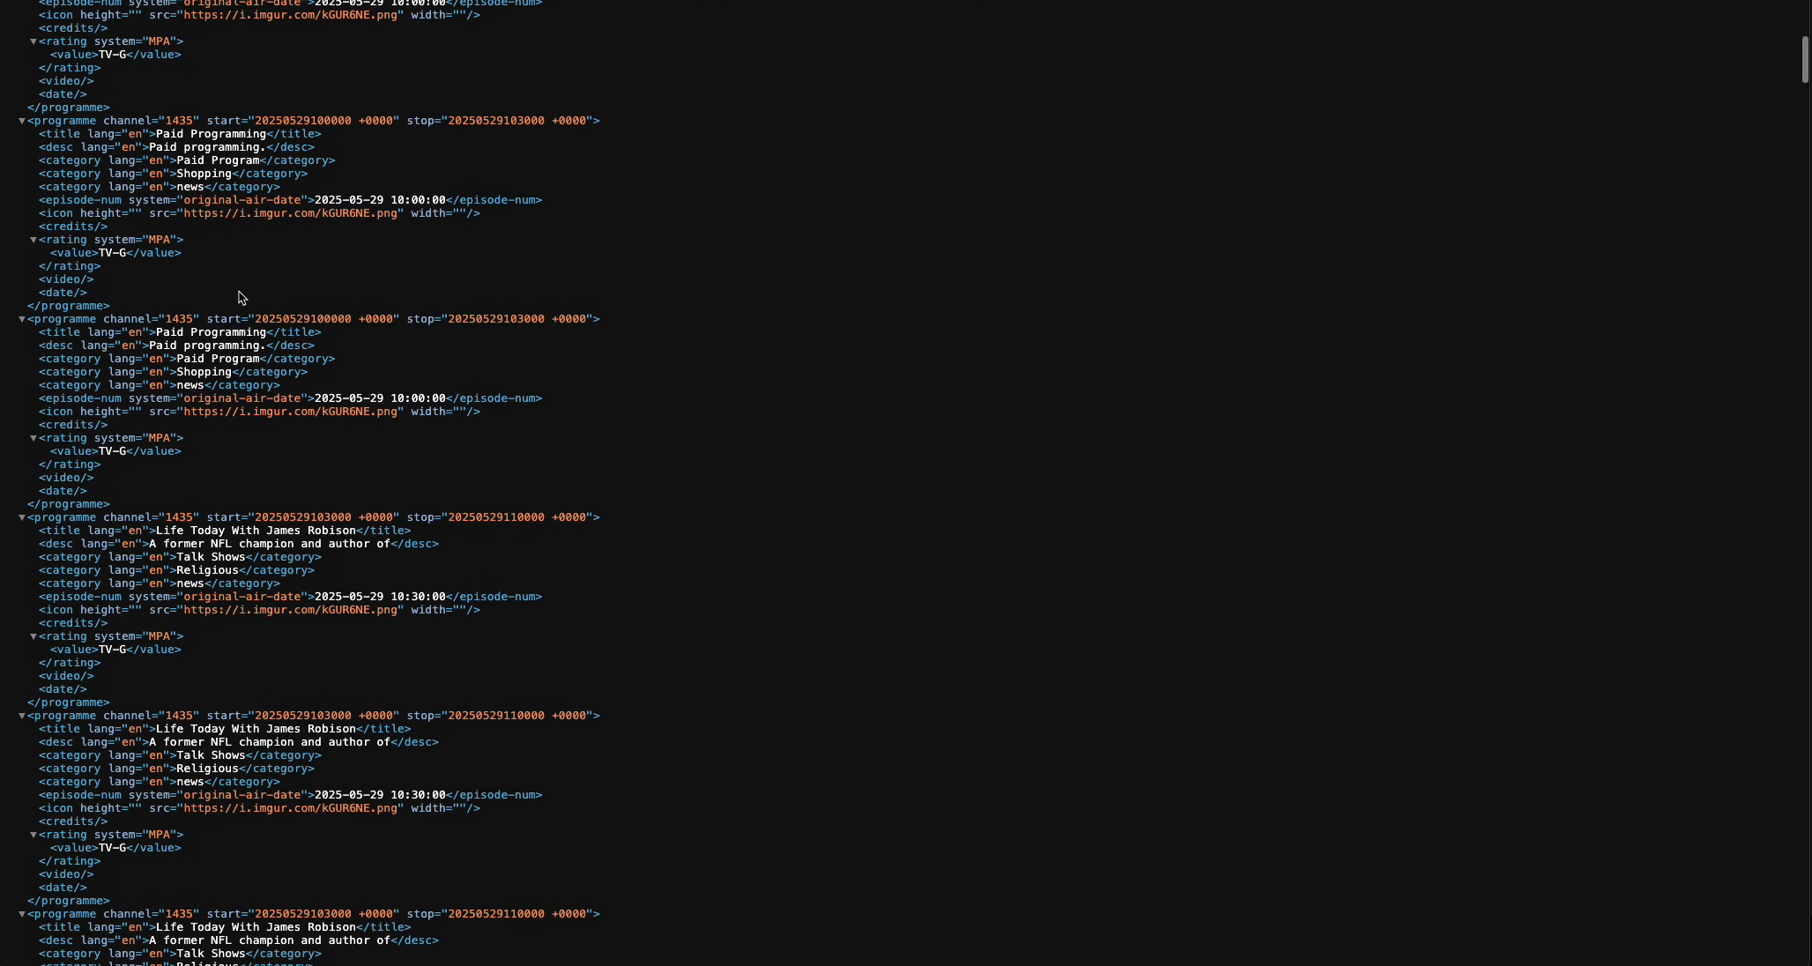
{"action": "scroll", "coordinate": [240, 305], "scroll_direction": "down", "scroll_amount": 1}
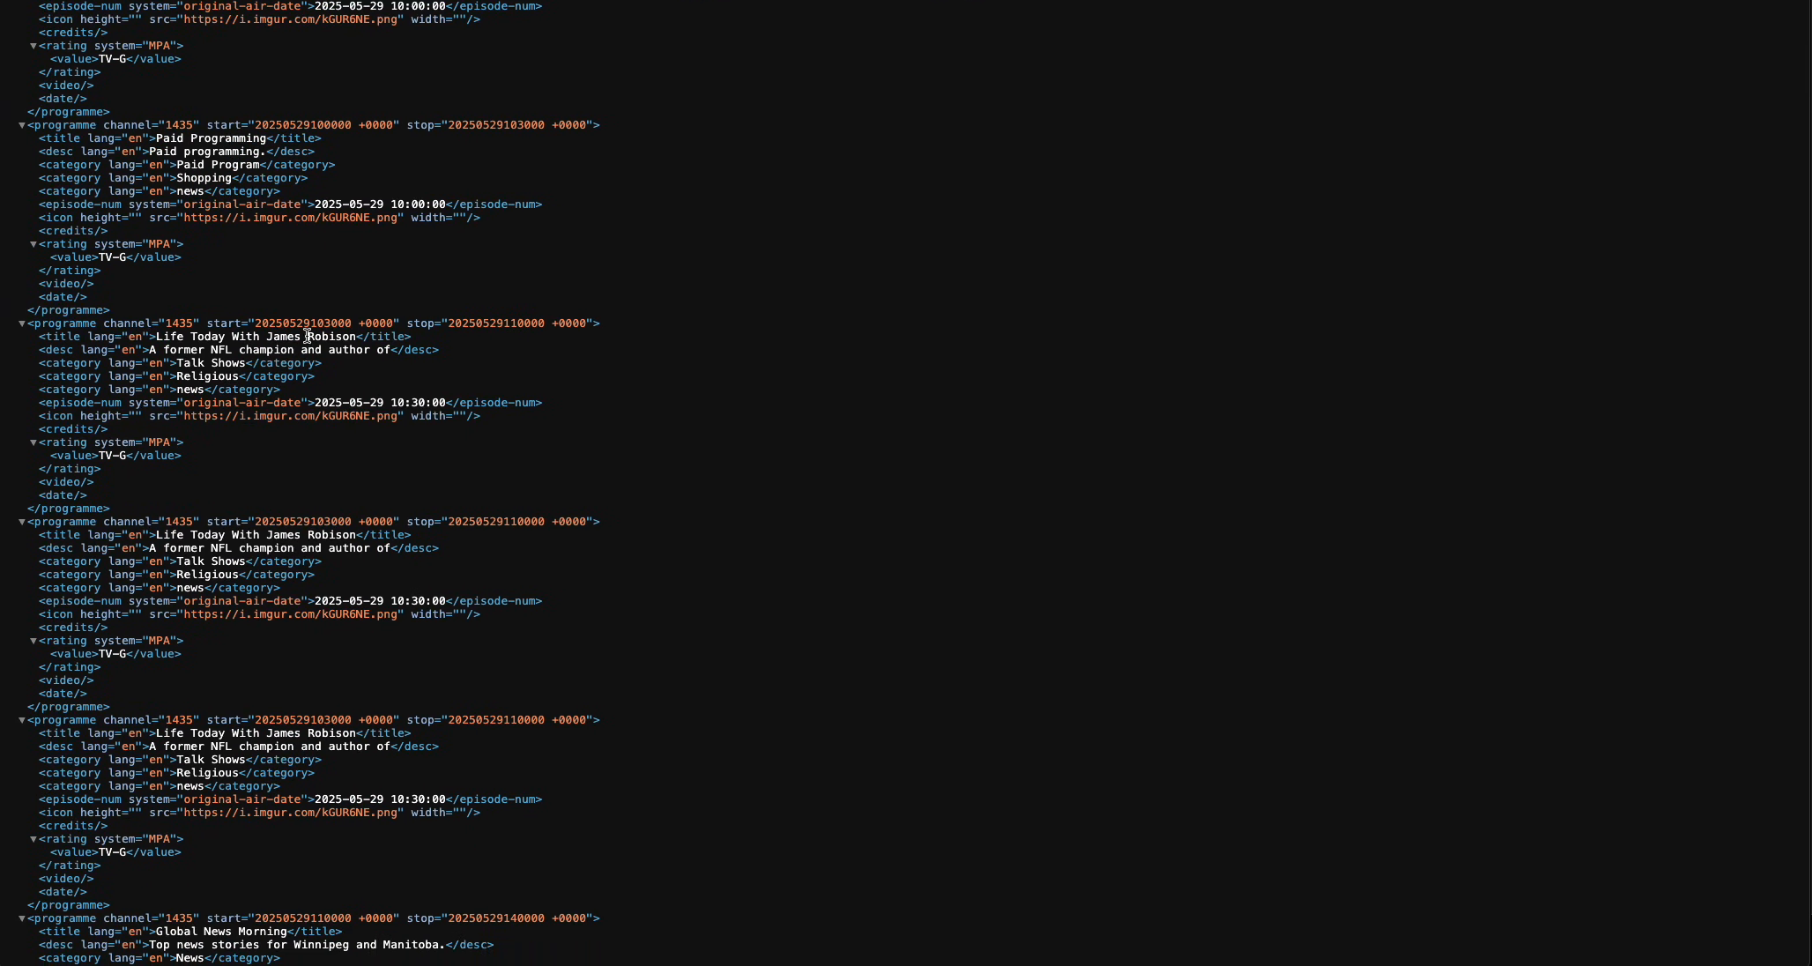
{"action": "left_click_drag", "start_coordinate": [556, 420], "coordinate": [194, 266]}
{"action": "scroll", "coordinate": [357, 309], "scroll_direction": "down", "scroll_amount": 8}
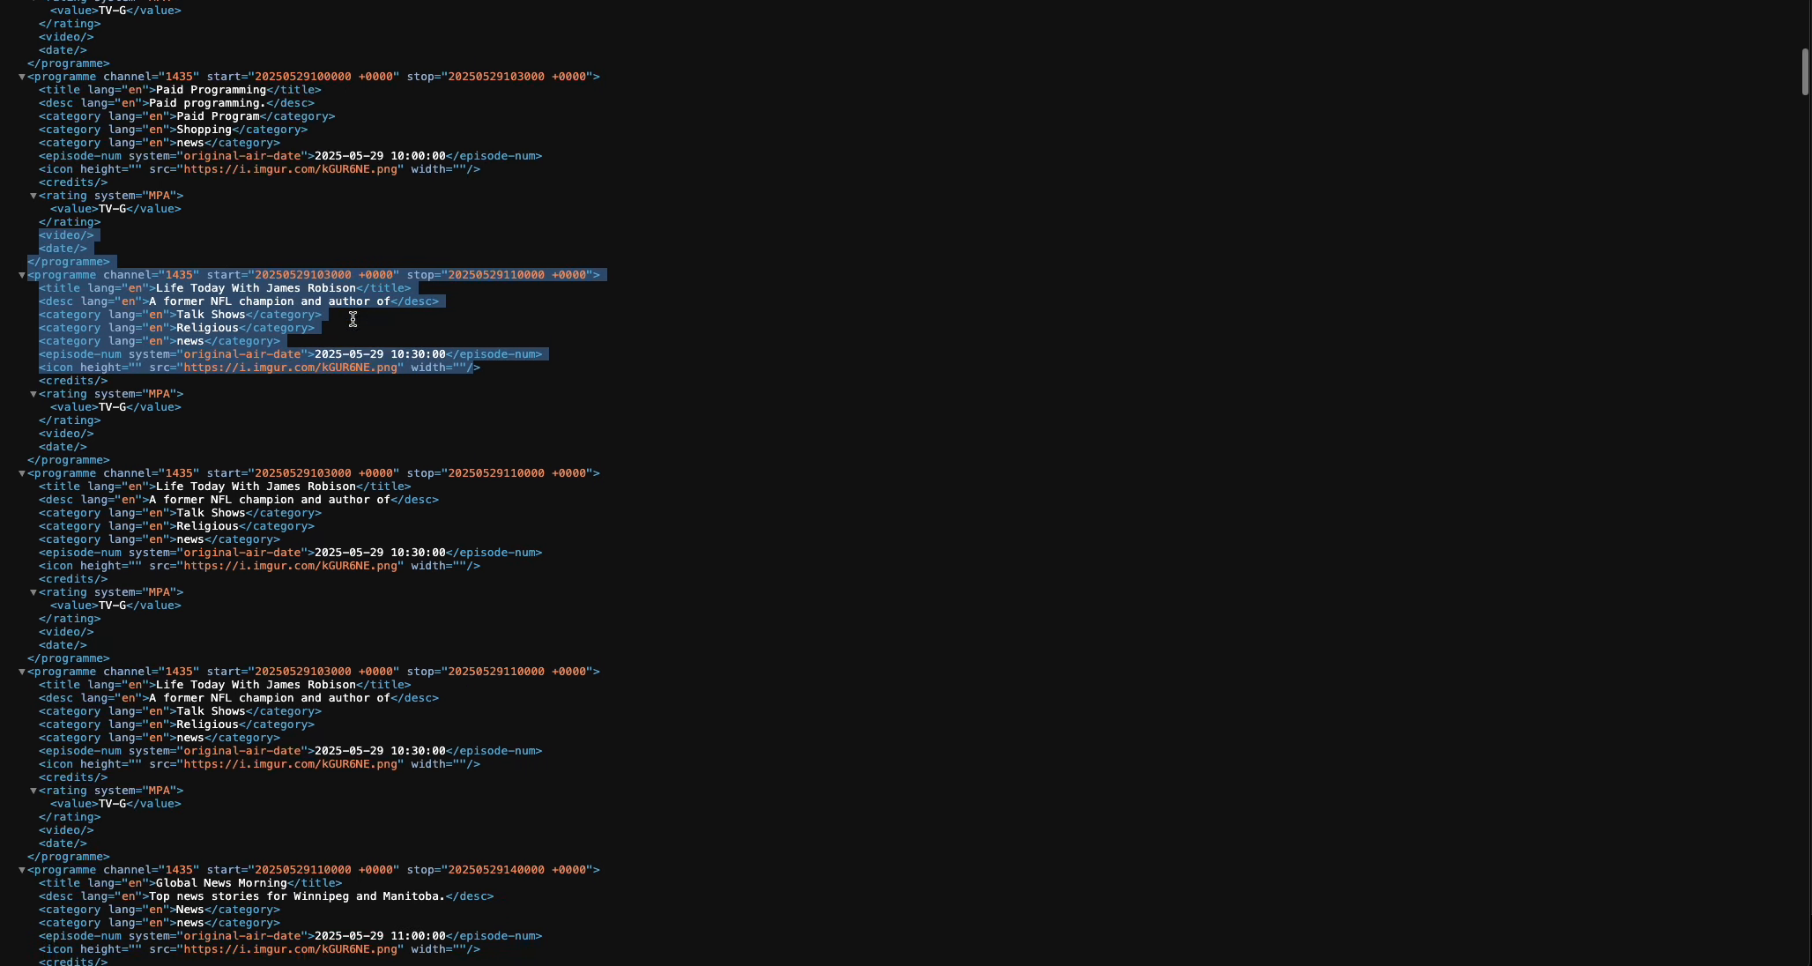
{"action": "scroll", "coordinate": [358, 327], "scroll_direction": "down", "scroll_amount": 13}
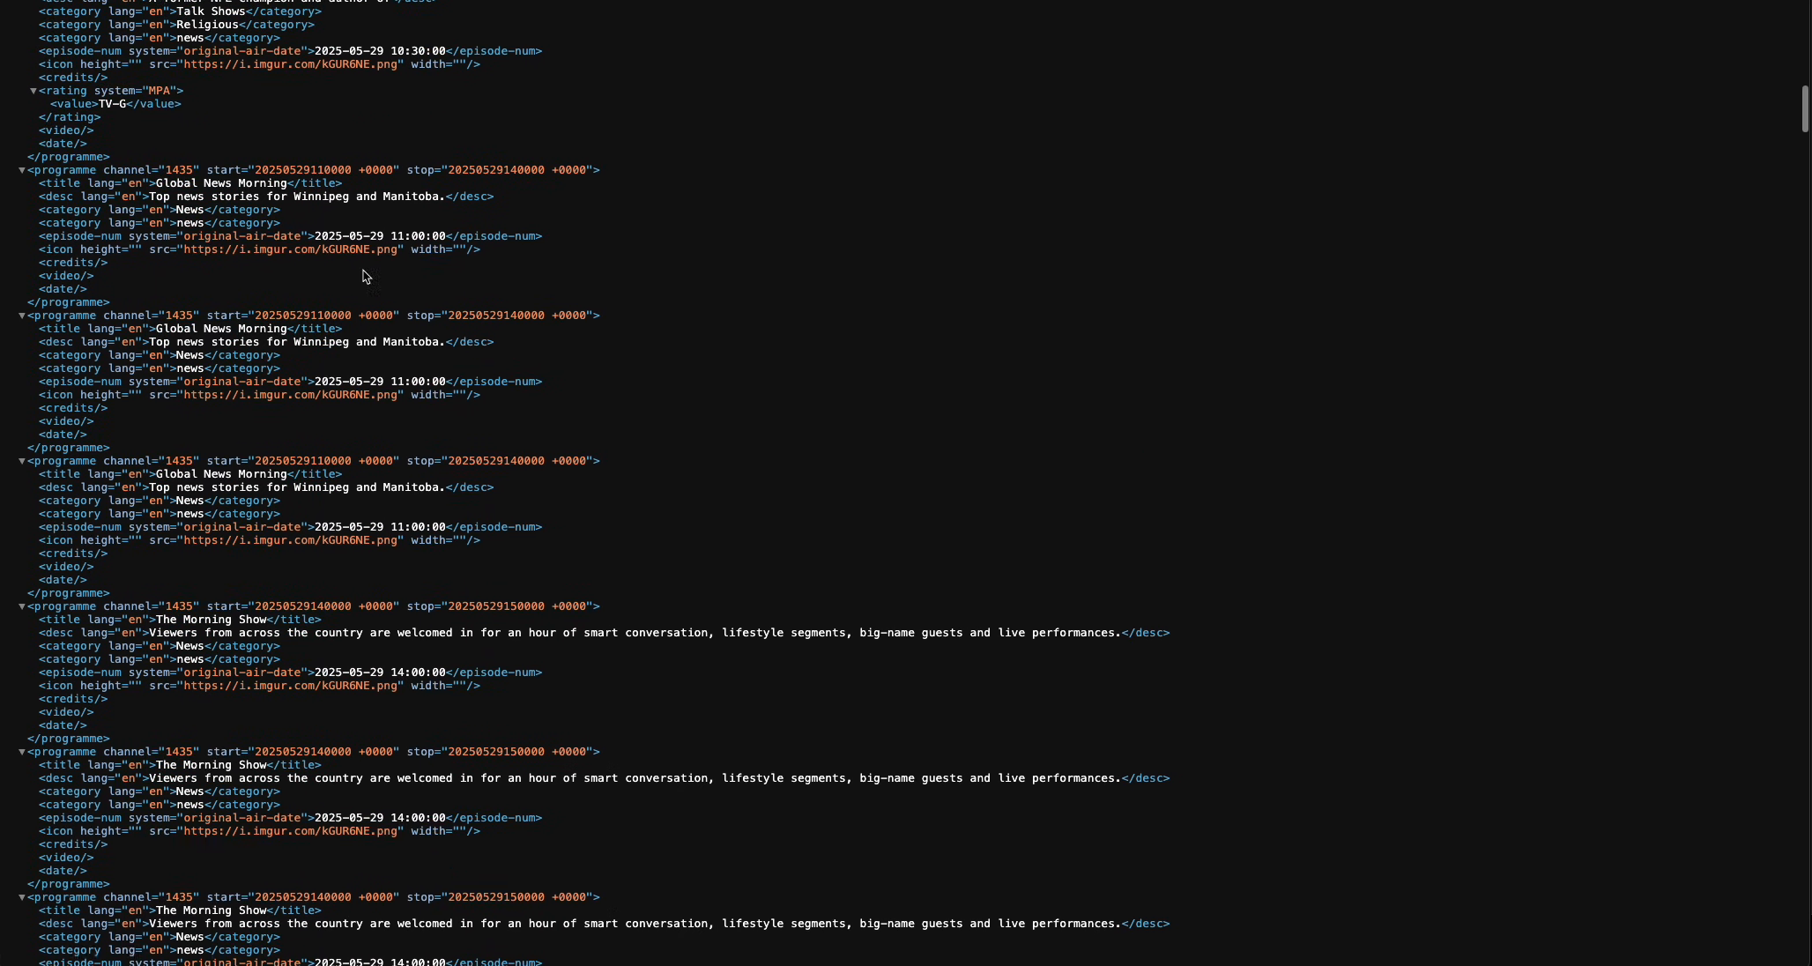
{"action": "key", "text": "super+w"}
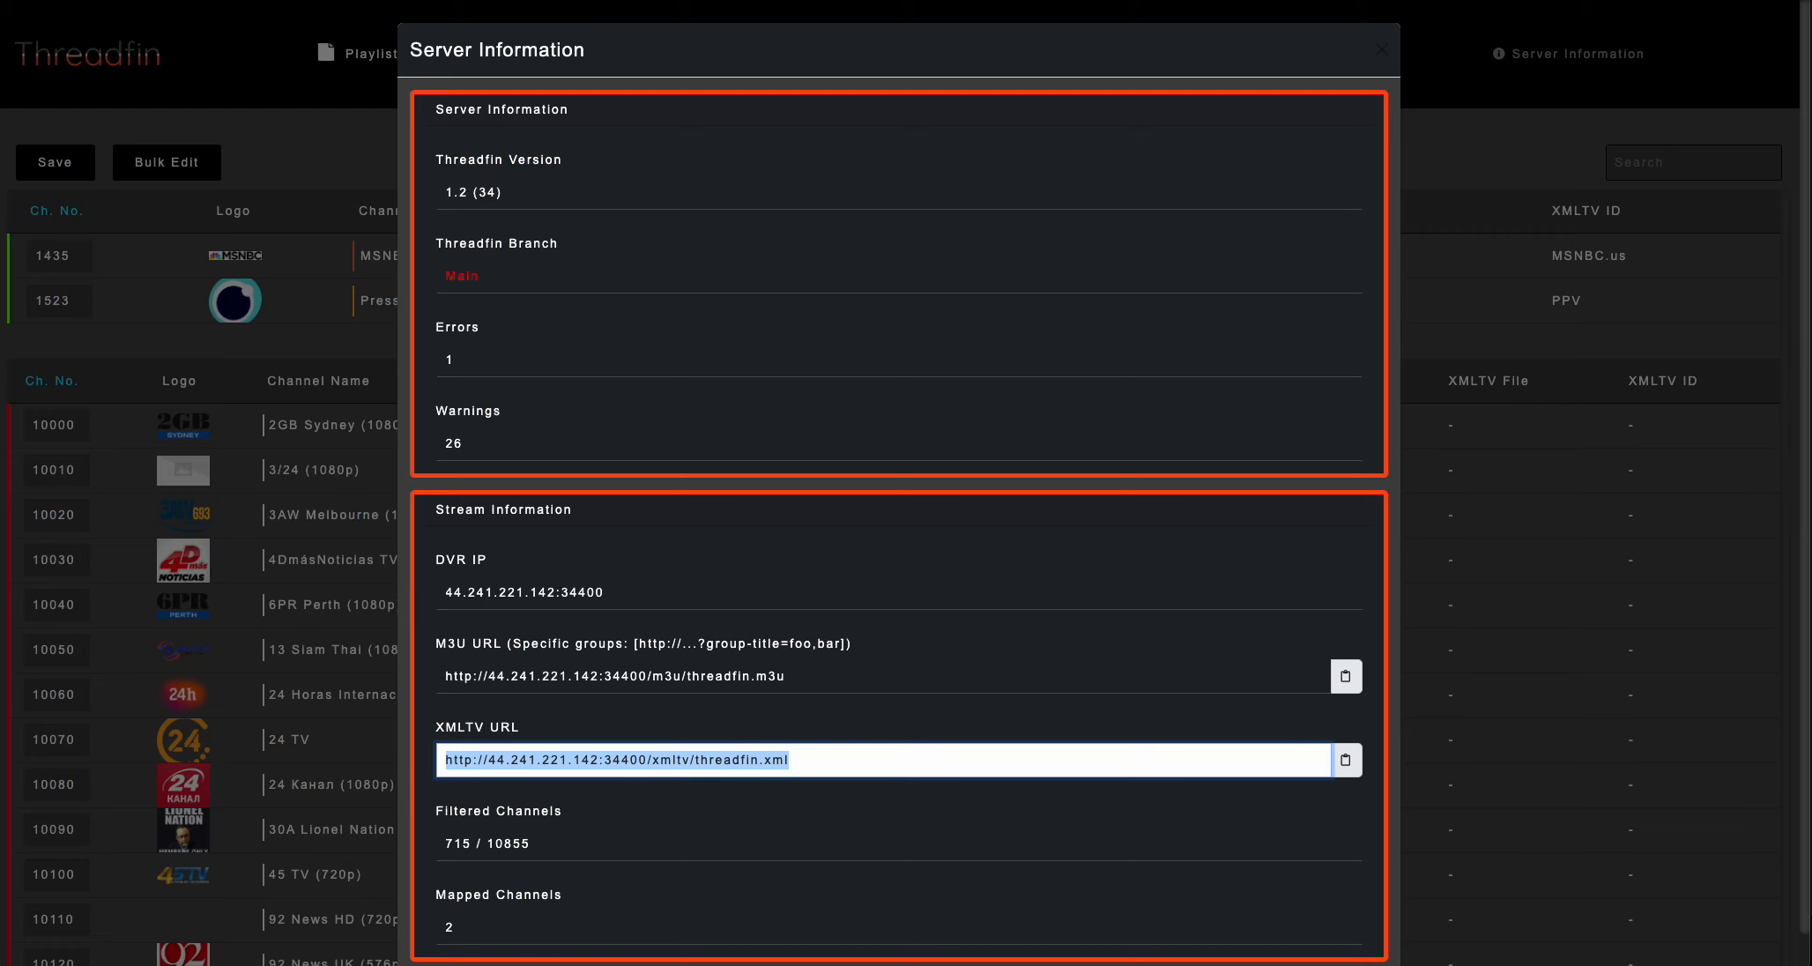
{"action": "left_click", "coordinate": [362, 161]}
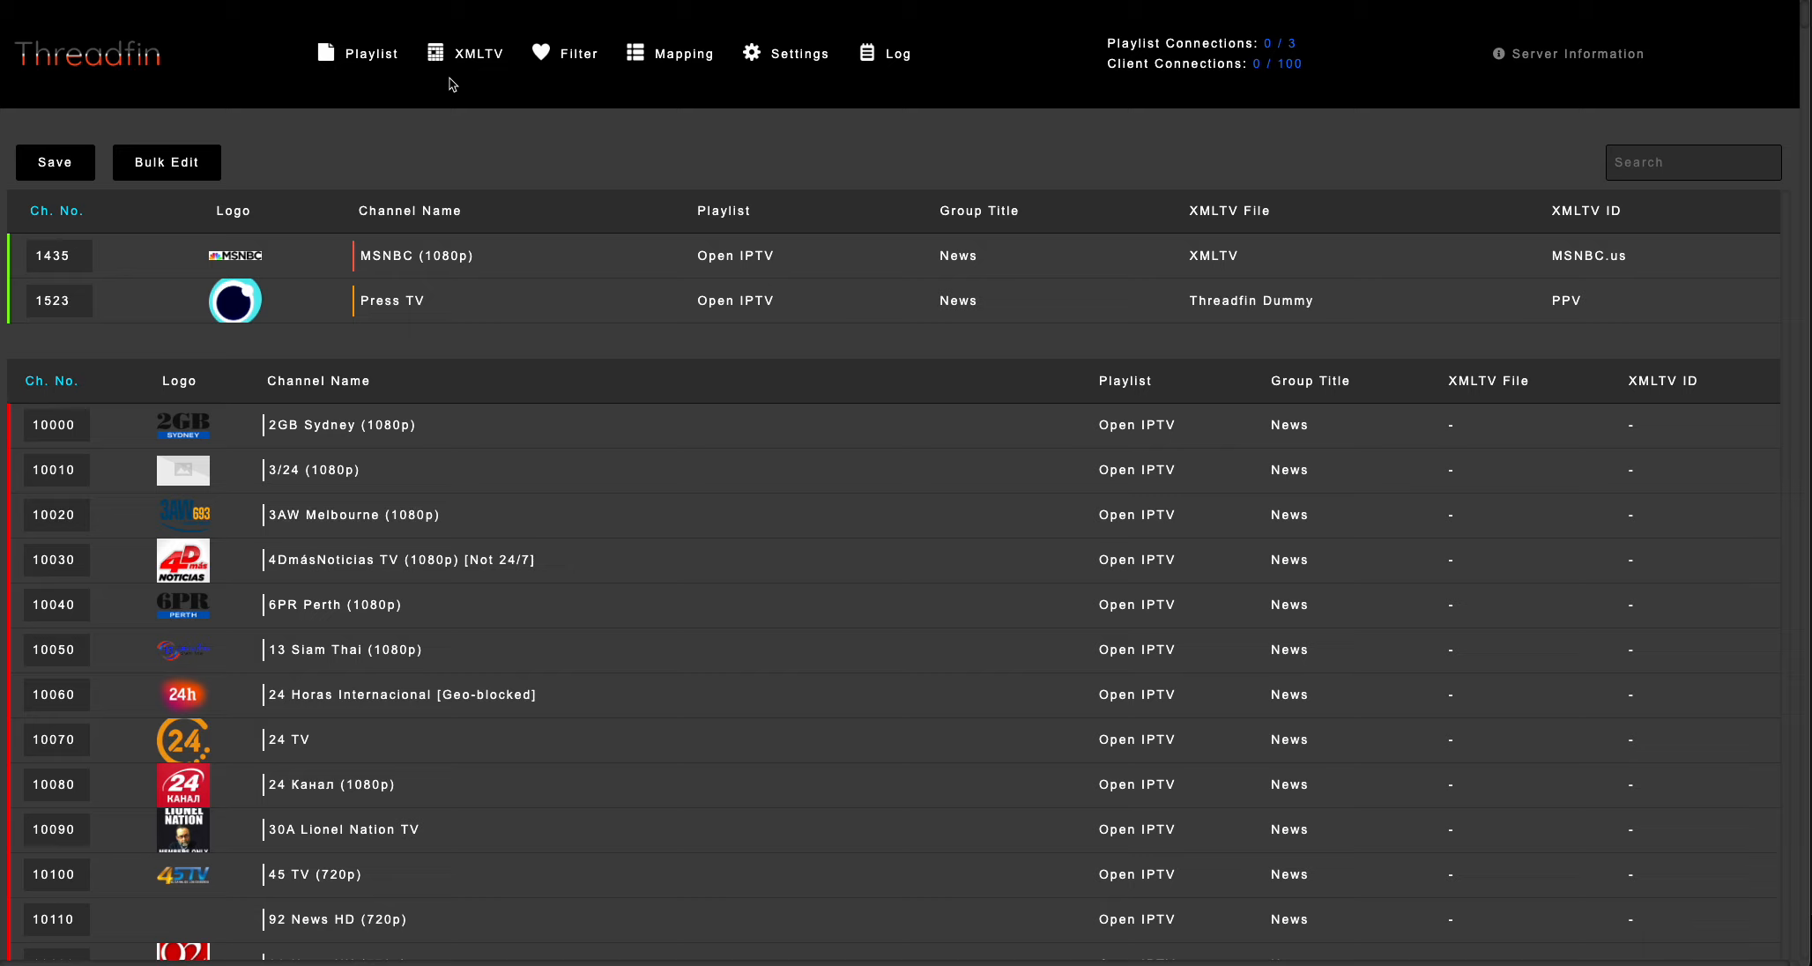
{"action": "left_click", "coordinate": [791, 56]}
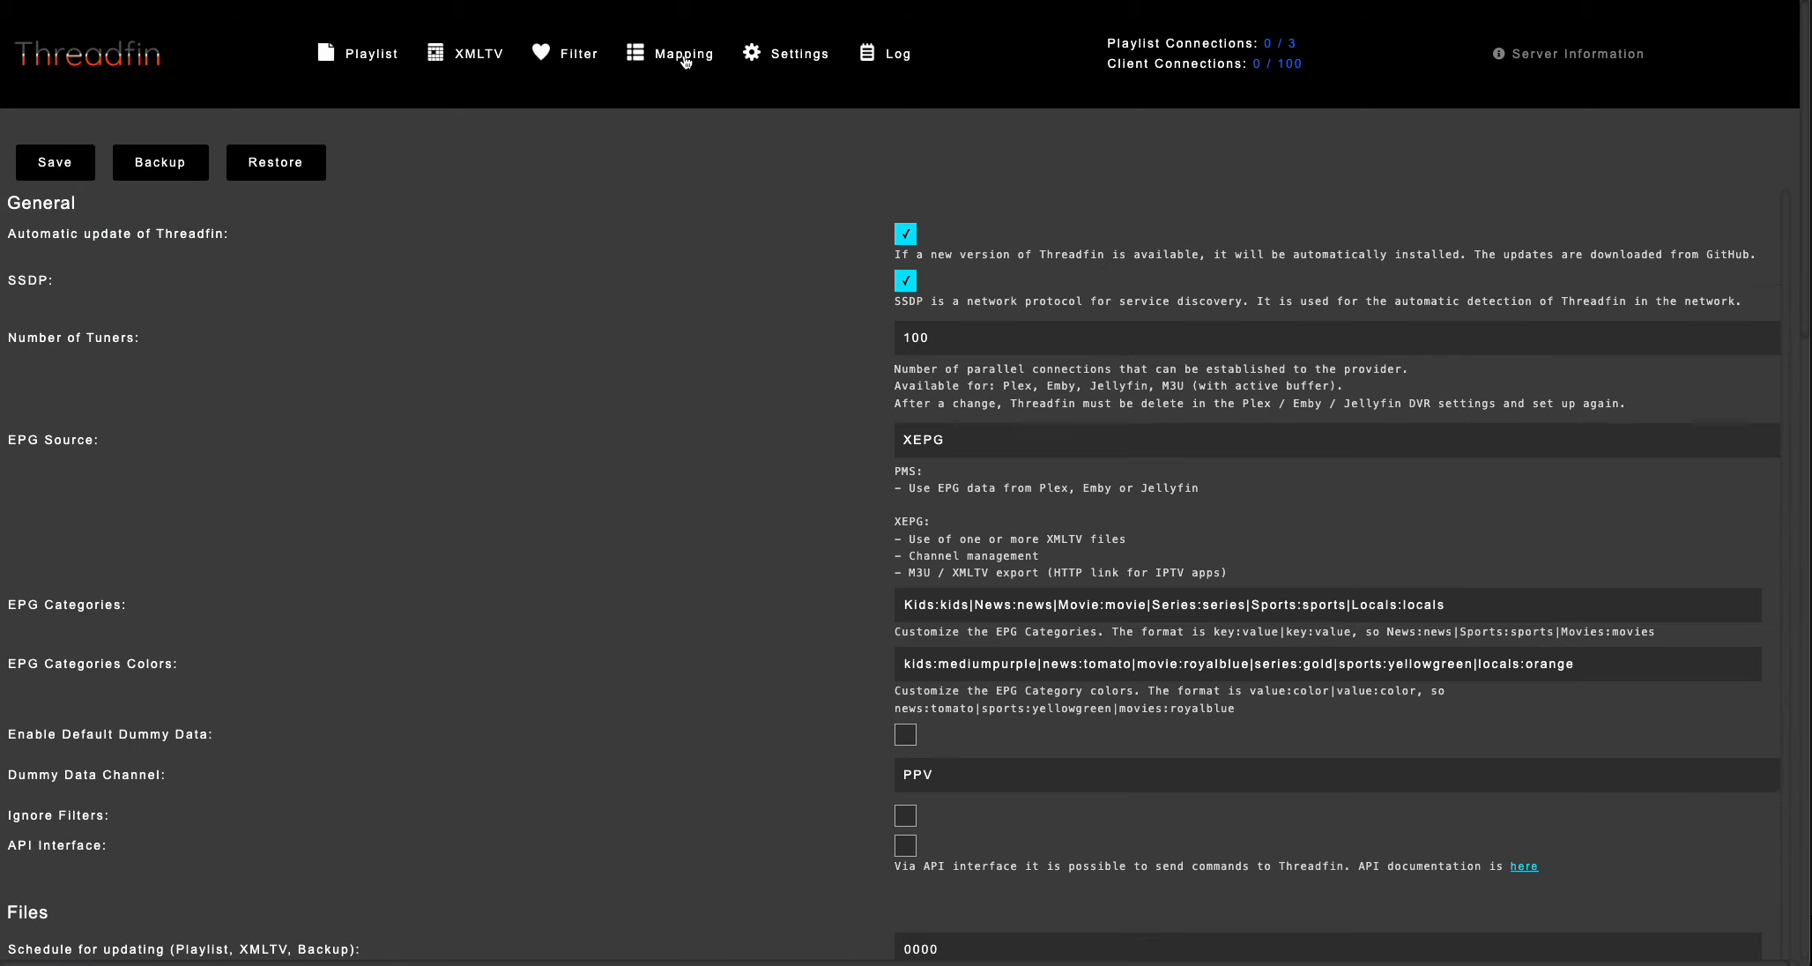
{"action": "left_click", "coordinate": [685, 58]}
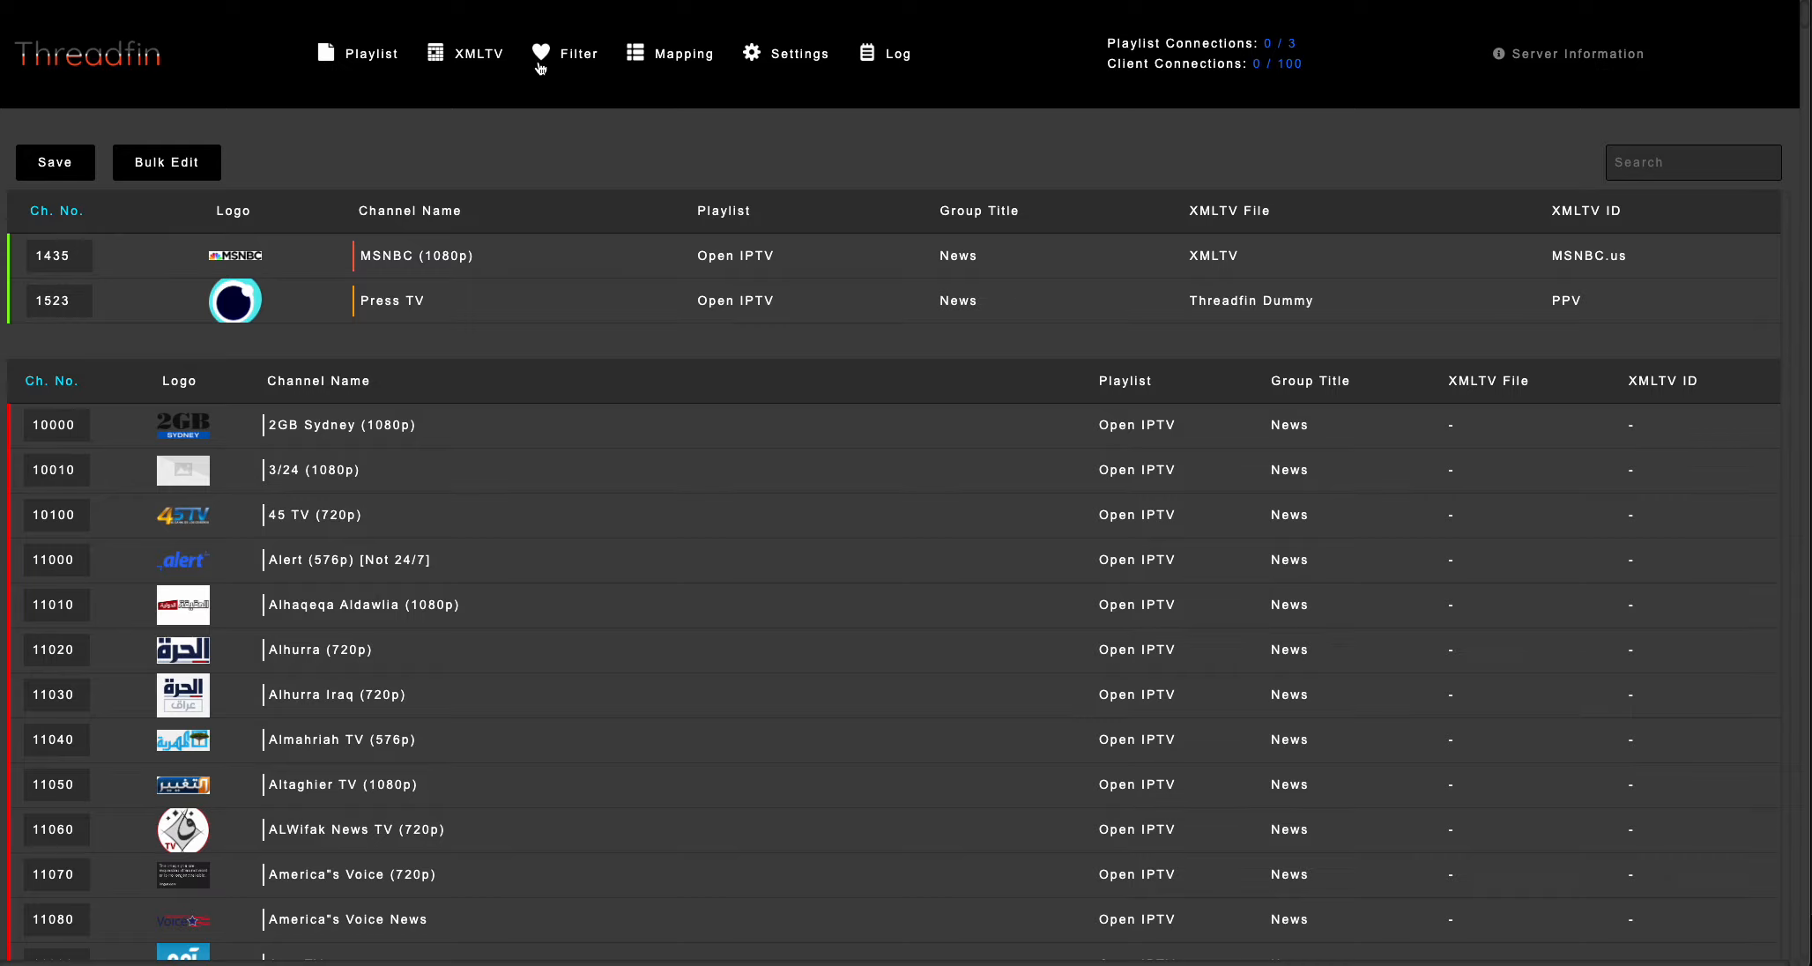
{"action": "left_click", "coordinate": [479, 62]}
{"action": "left_click", "coordinate": [383, 62]}
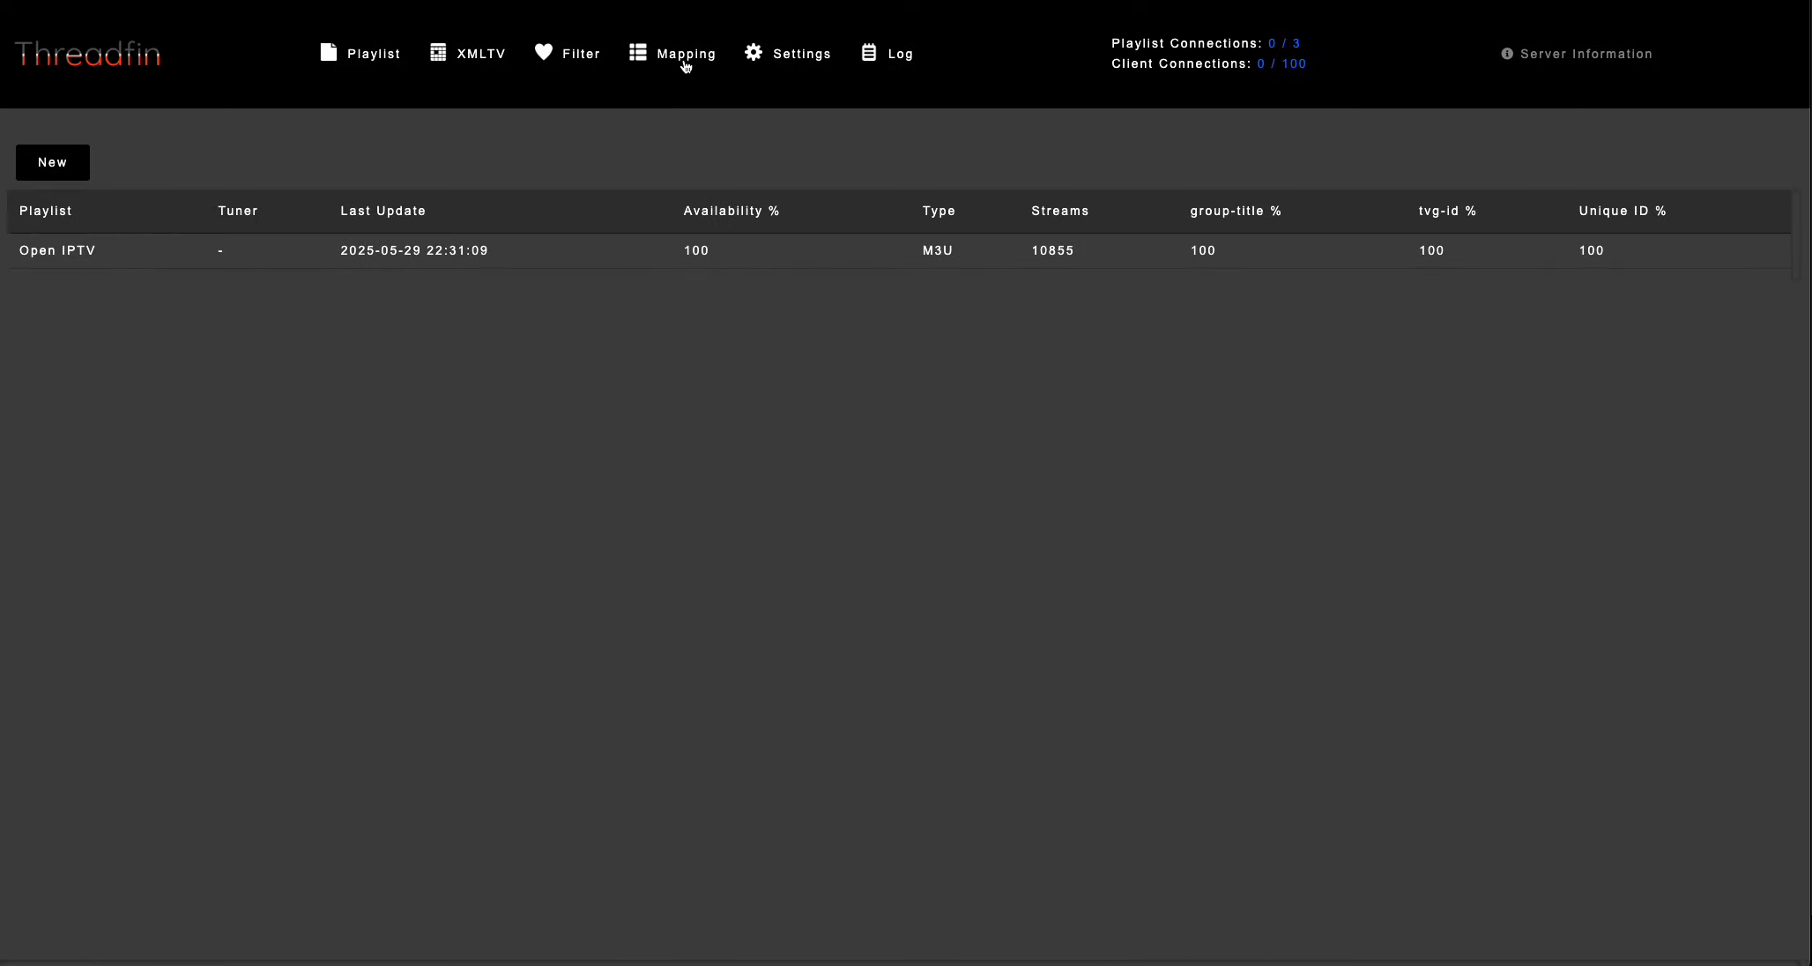
{"action": "left_click", "coordinate": [838, 58]}
Open the Threadfin log and examine its entries from the startup information to the latest XEPG database update.
{"action": "left_click", "coordinate": [911, 64]}
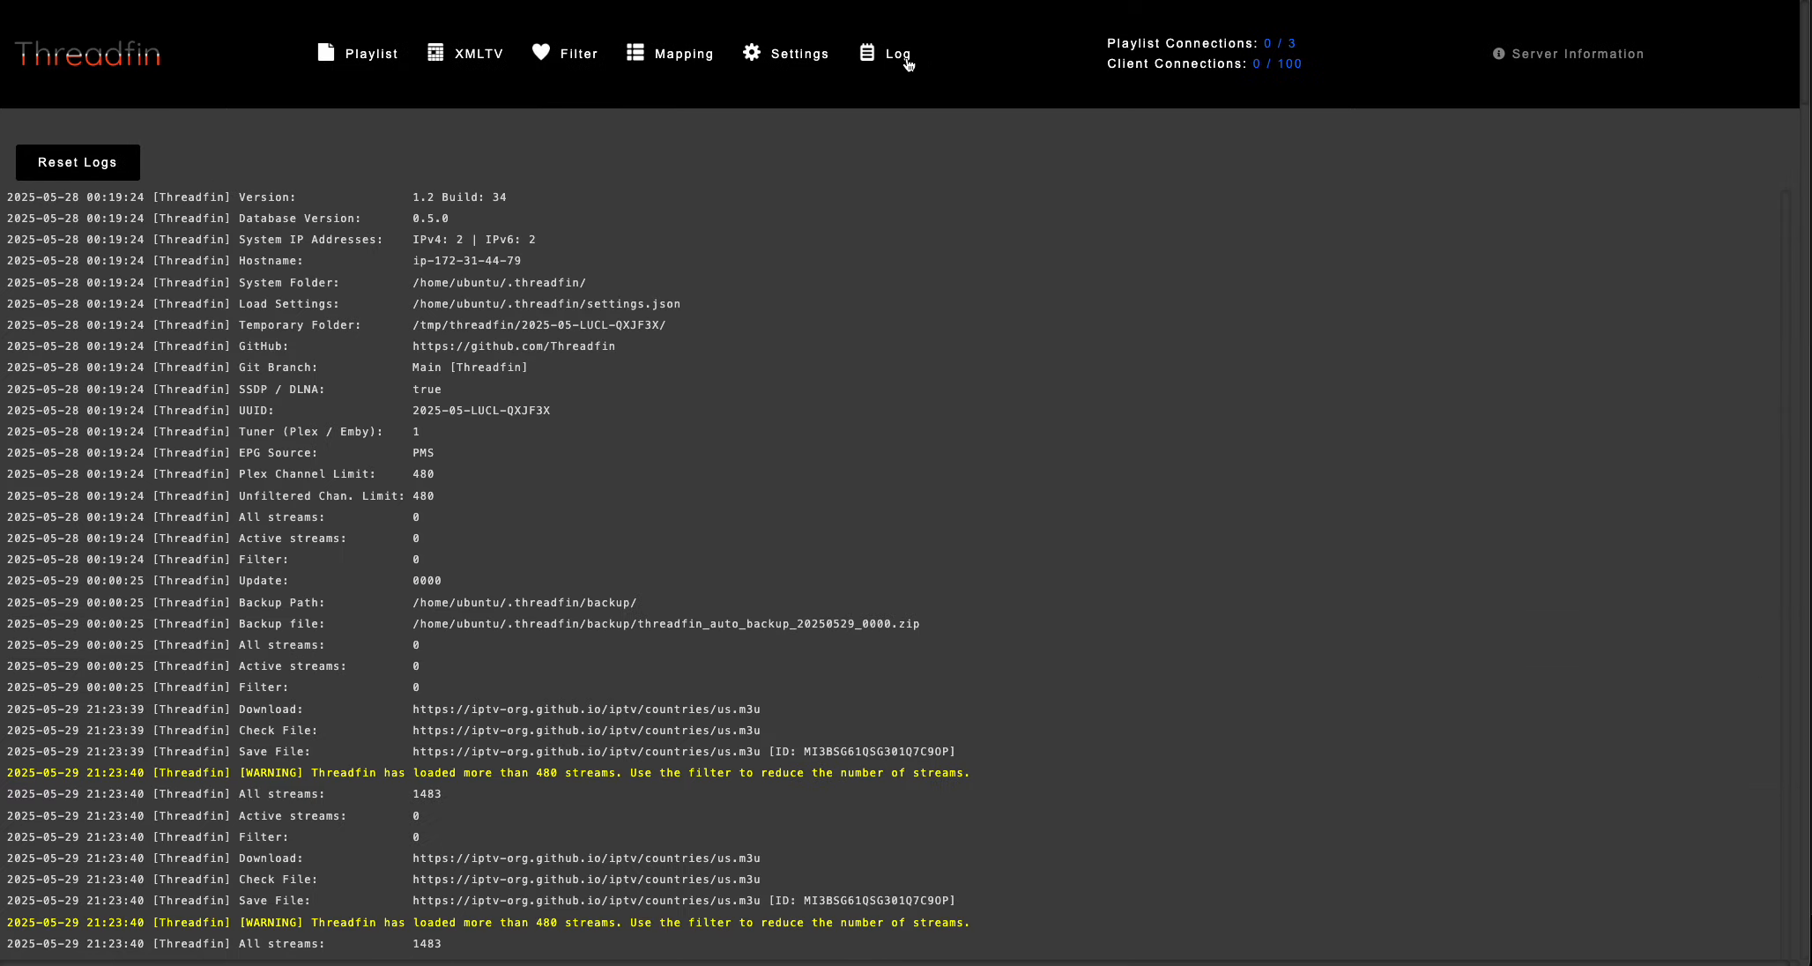
{"action": "scroll", "coordinate": [687, 383], "scroll_direction": "down", "scroll_amount": 20}
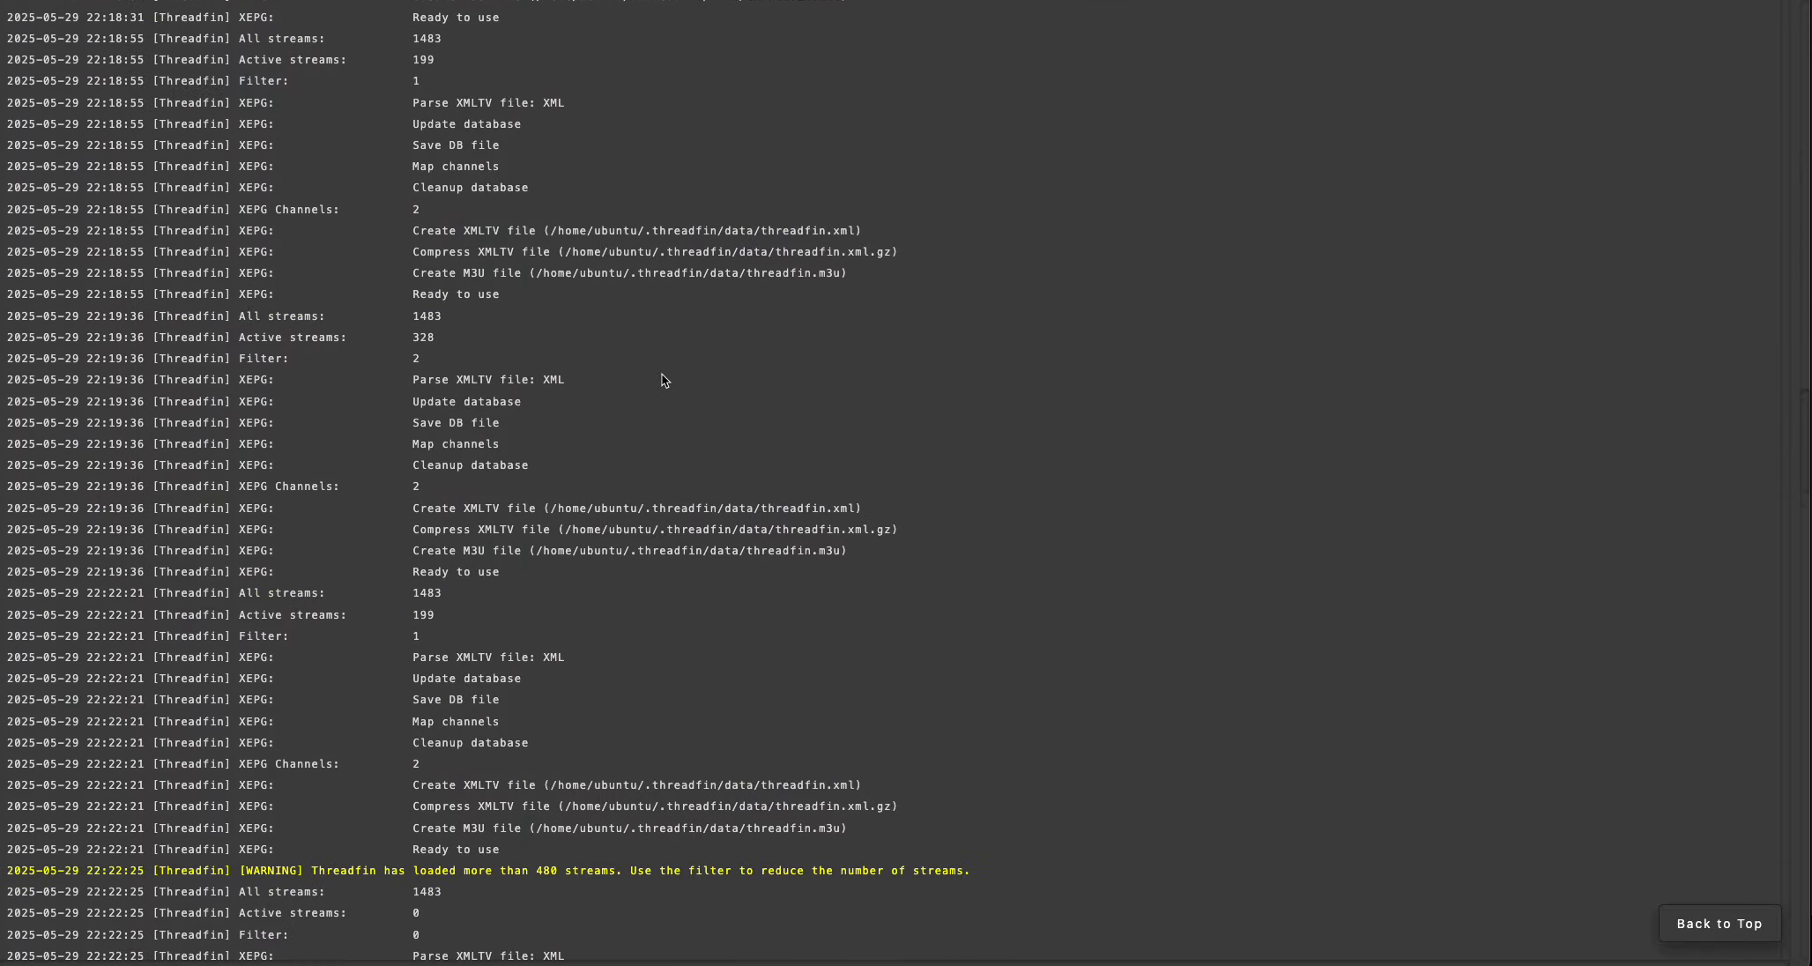
{"action": "scroll", "coordinate": [665, 381], "scroll_direction": "down", "scroll_amount": 20}
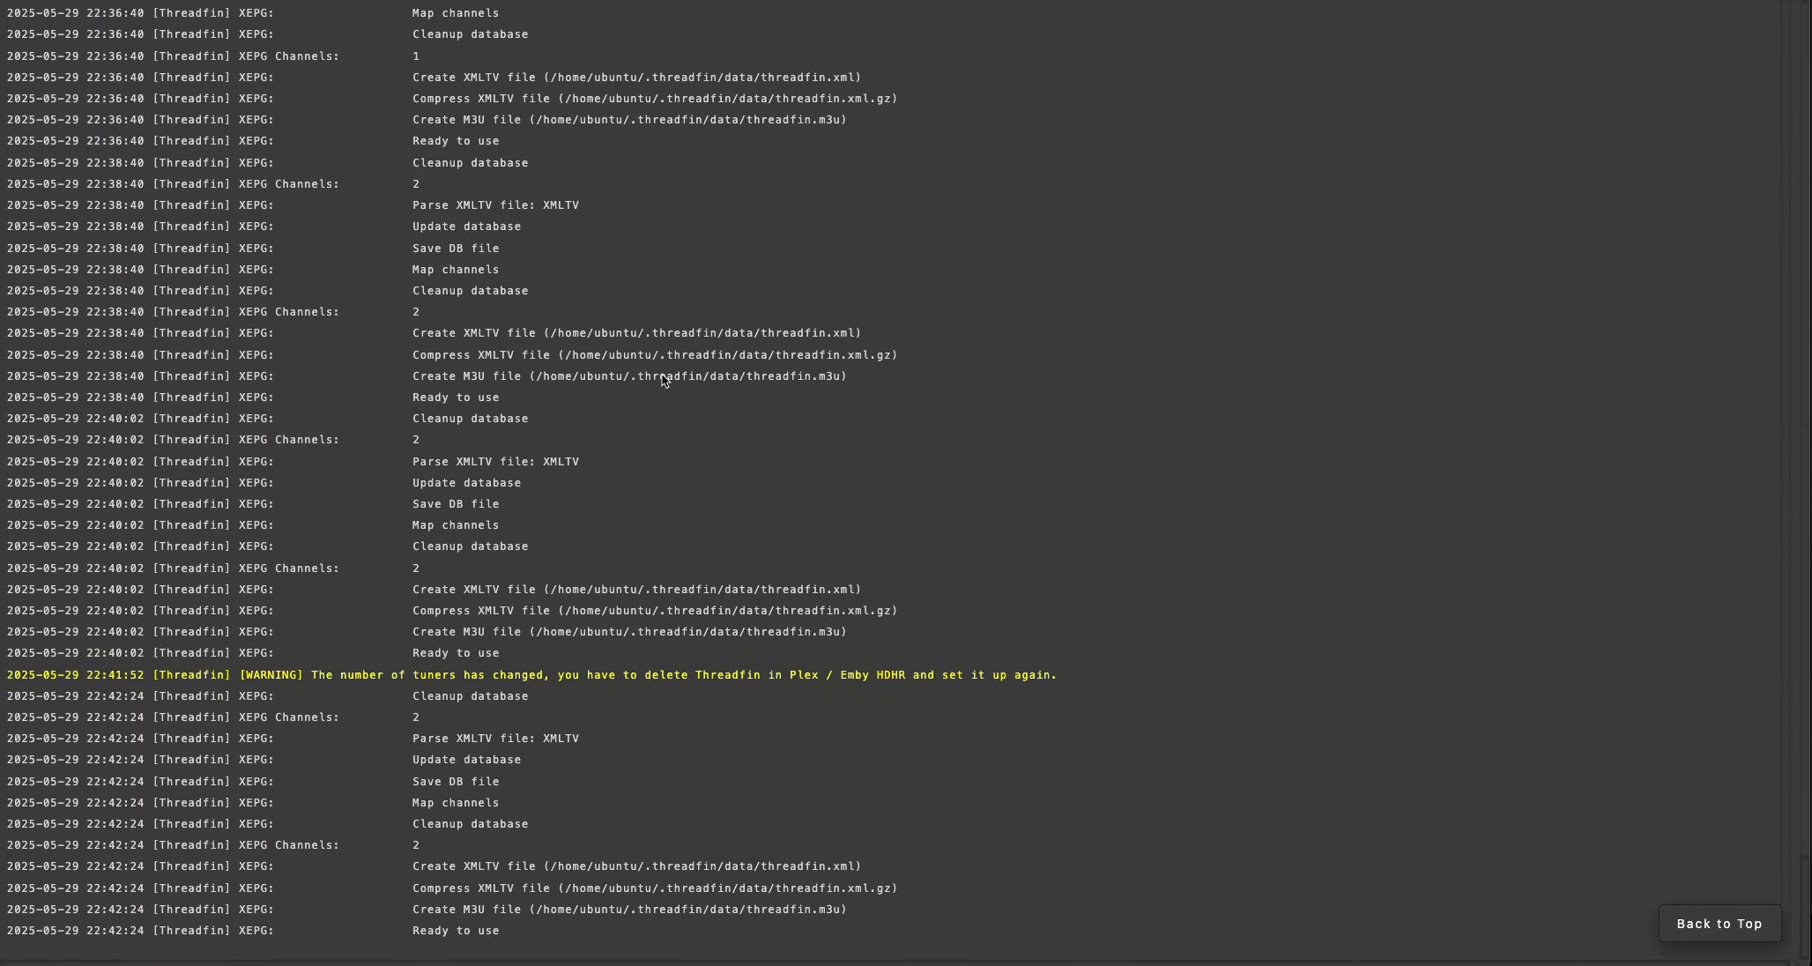
{"action": "scroll", "coordinate": [670, 377], "scroll_direction": "up", "scroll_amount": 20}
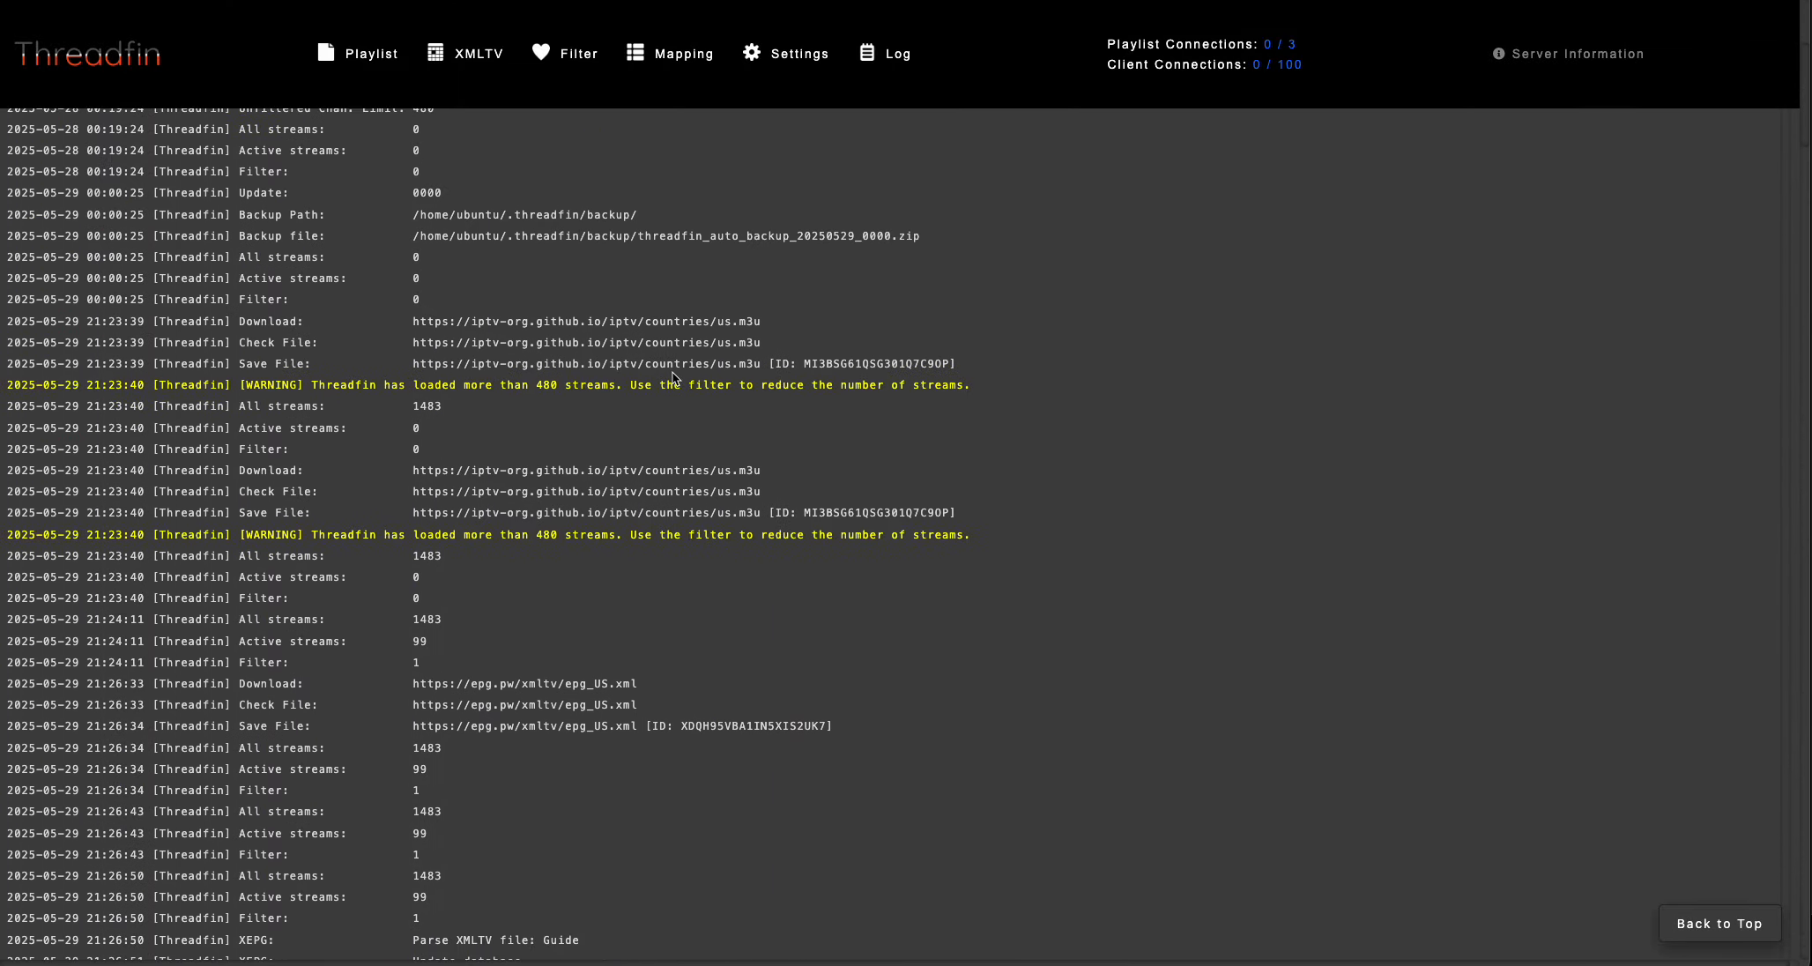
{"action": "scroll", "coordinate": [670, 375], "scroll_direction": "up", "scroll_amount": 3}
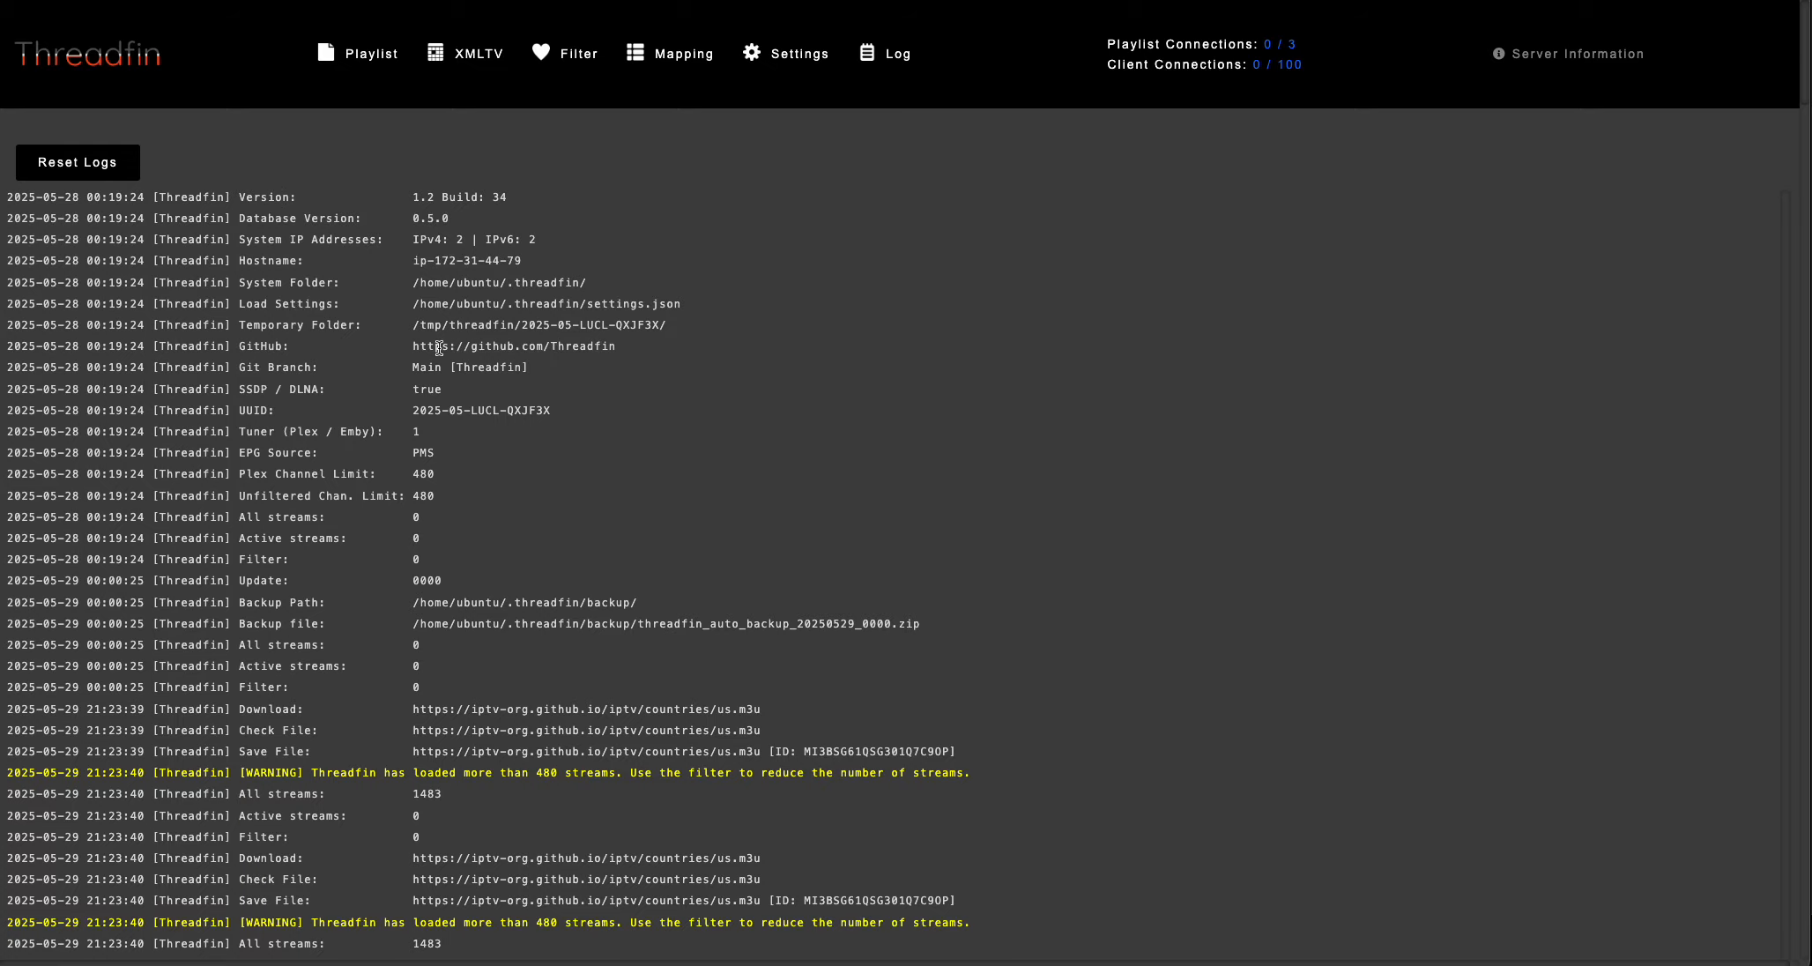
{"action": "scroll", "coordinate": [667, 591], "scroll_direction": "down", "scroll_amount": 10}
{"action": "scroll", "coordinate": [666, 586], "scroll_direction": "up", "scroll_amount": 10}
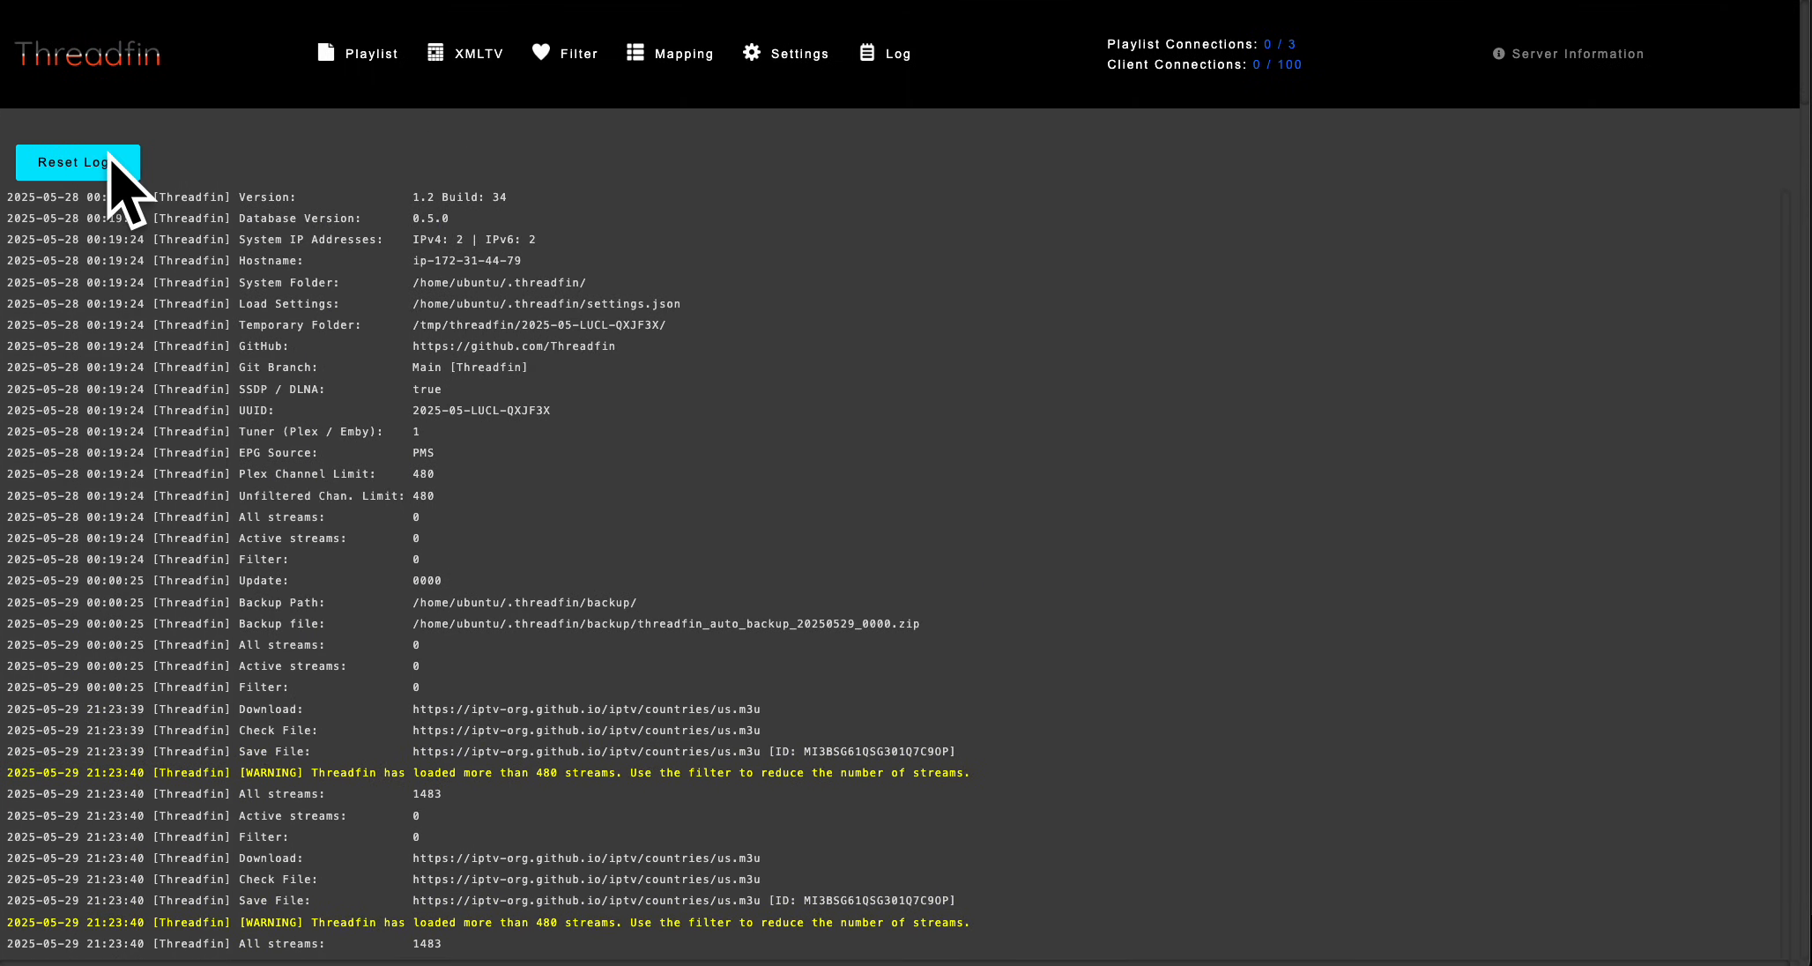
{"action": "scroll", "coordinate": [628, 394], "scroll_direction": "down", "scroll_amount": 20}
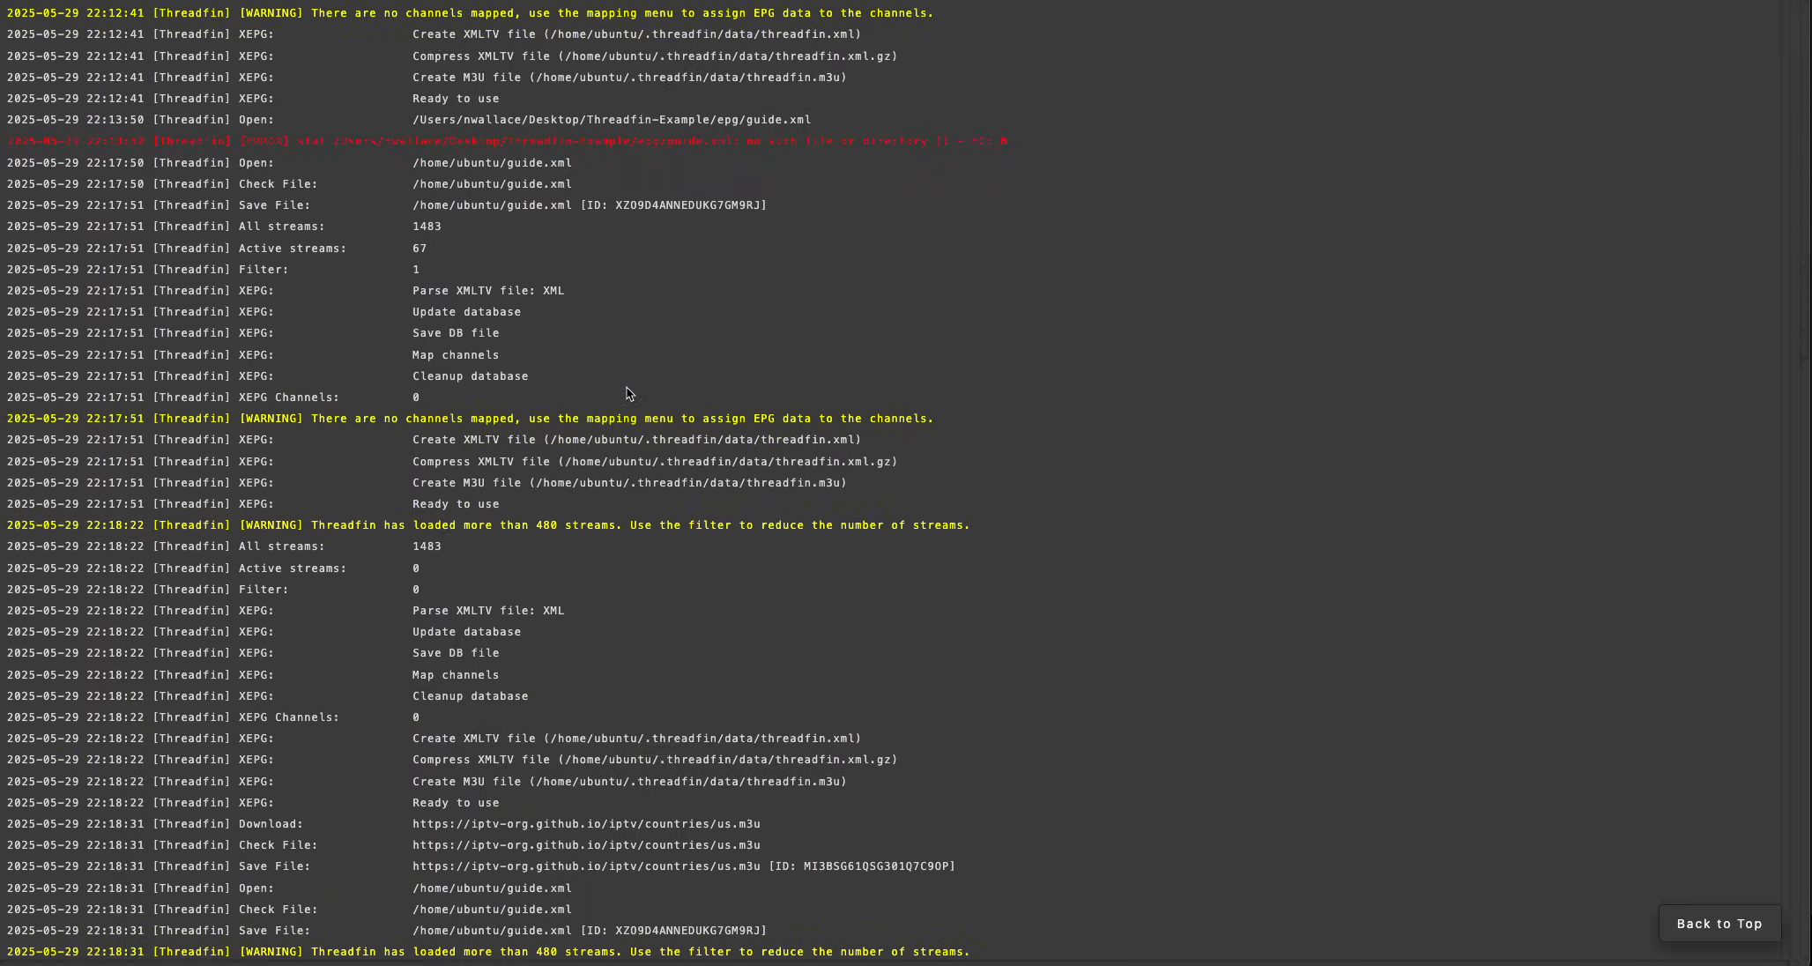
{"action": "scroll", "coordinate": [629, 394], "scroll_direction": "down", "scroll_amount": 5}
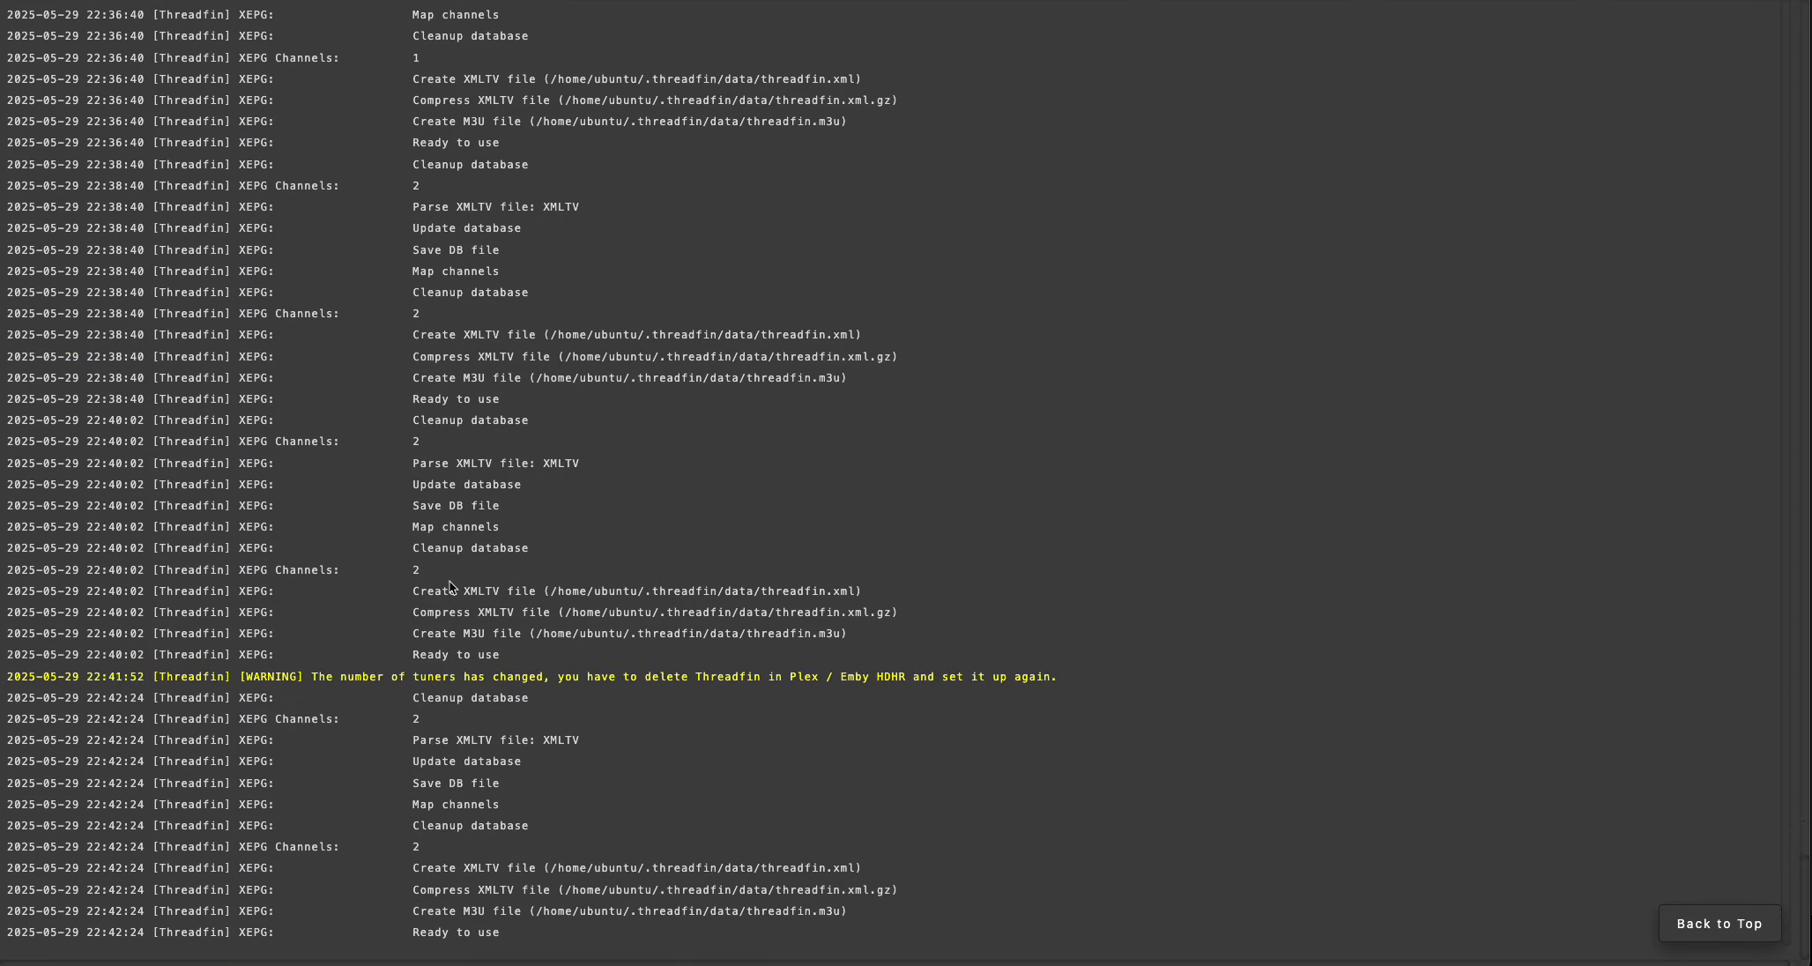
{"action": "left_click_drag", "start_coordinate": [470, 894], "coordinate": [420, 695]}
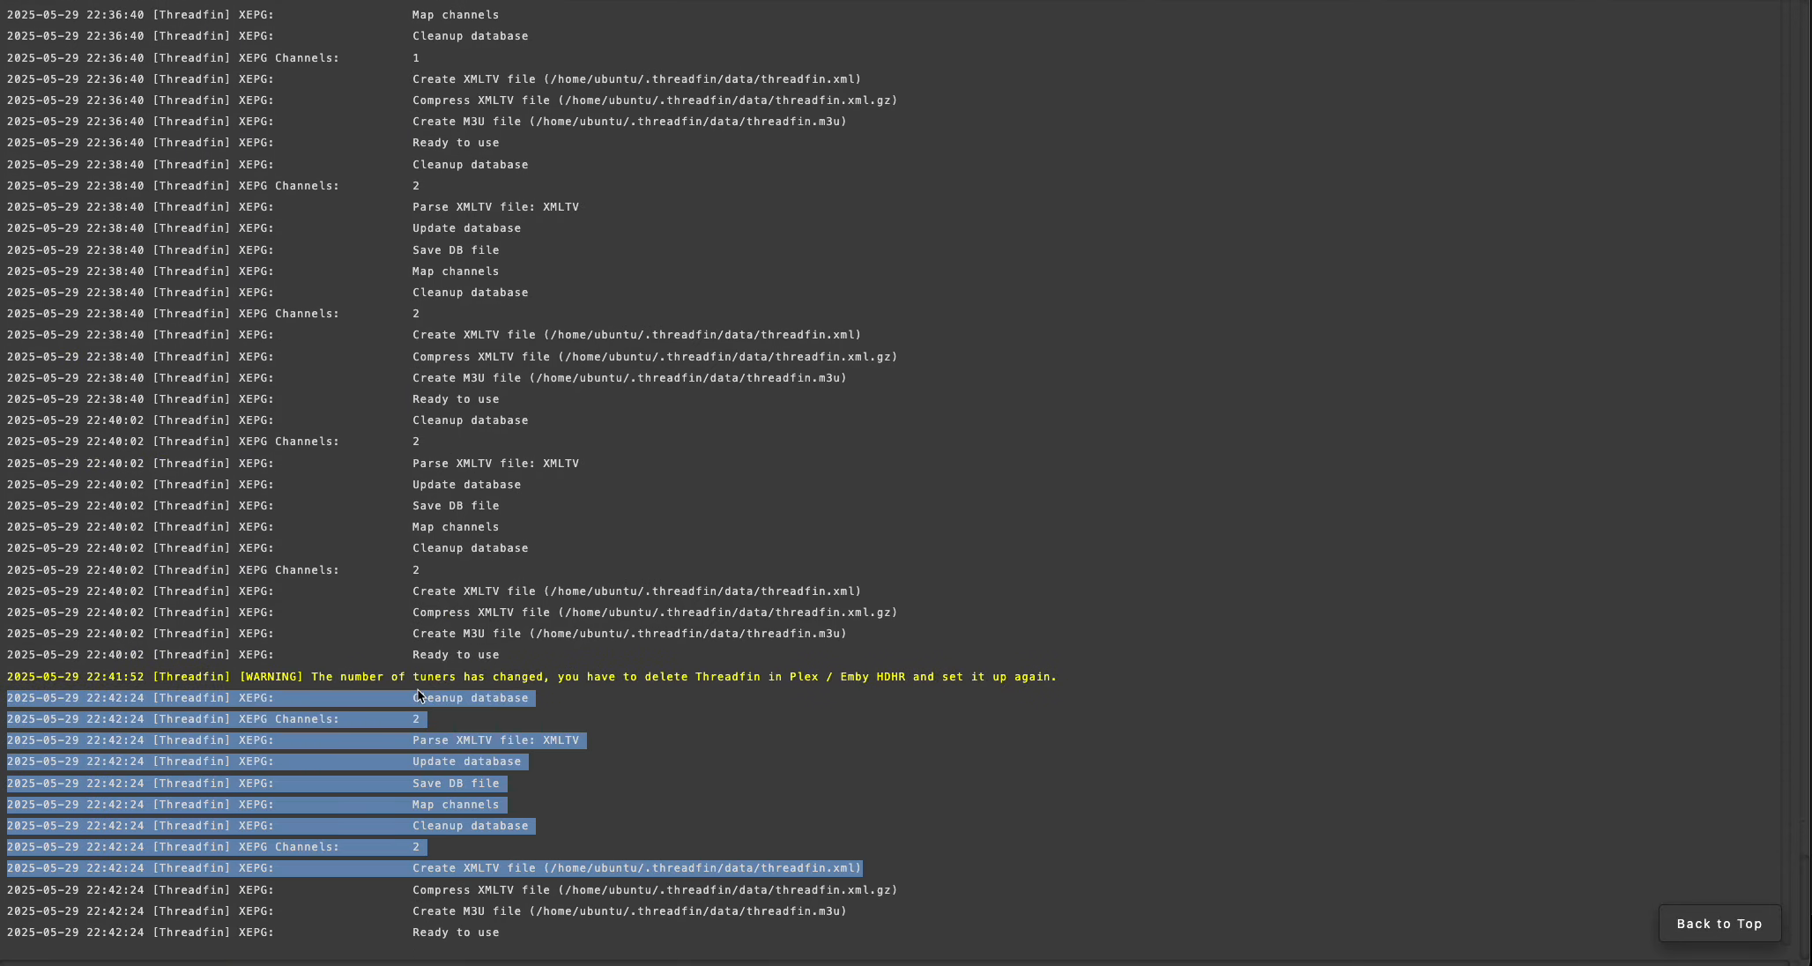
{"action": "scroll", "coordinate": [546, 541], "scroll_direction": "up", "scroll_amount": 20}
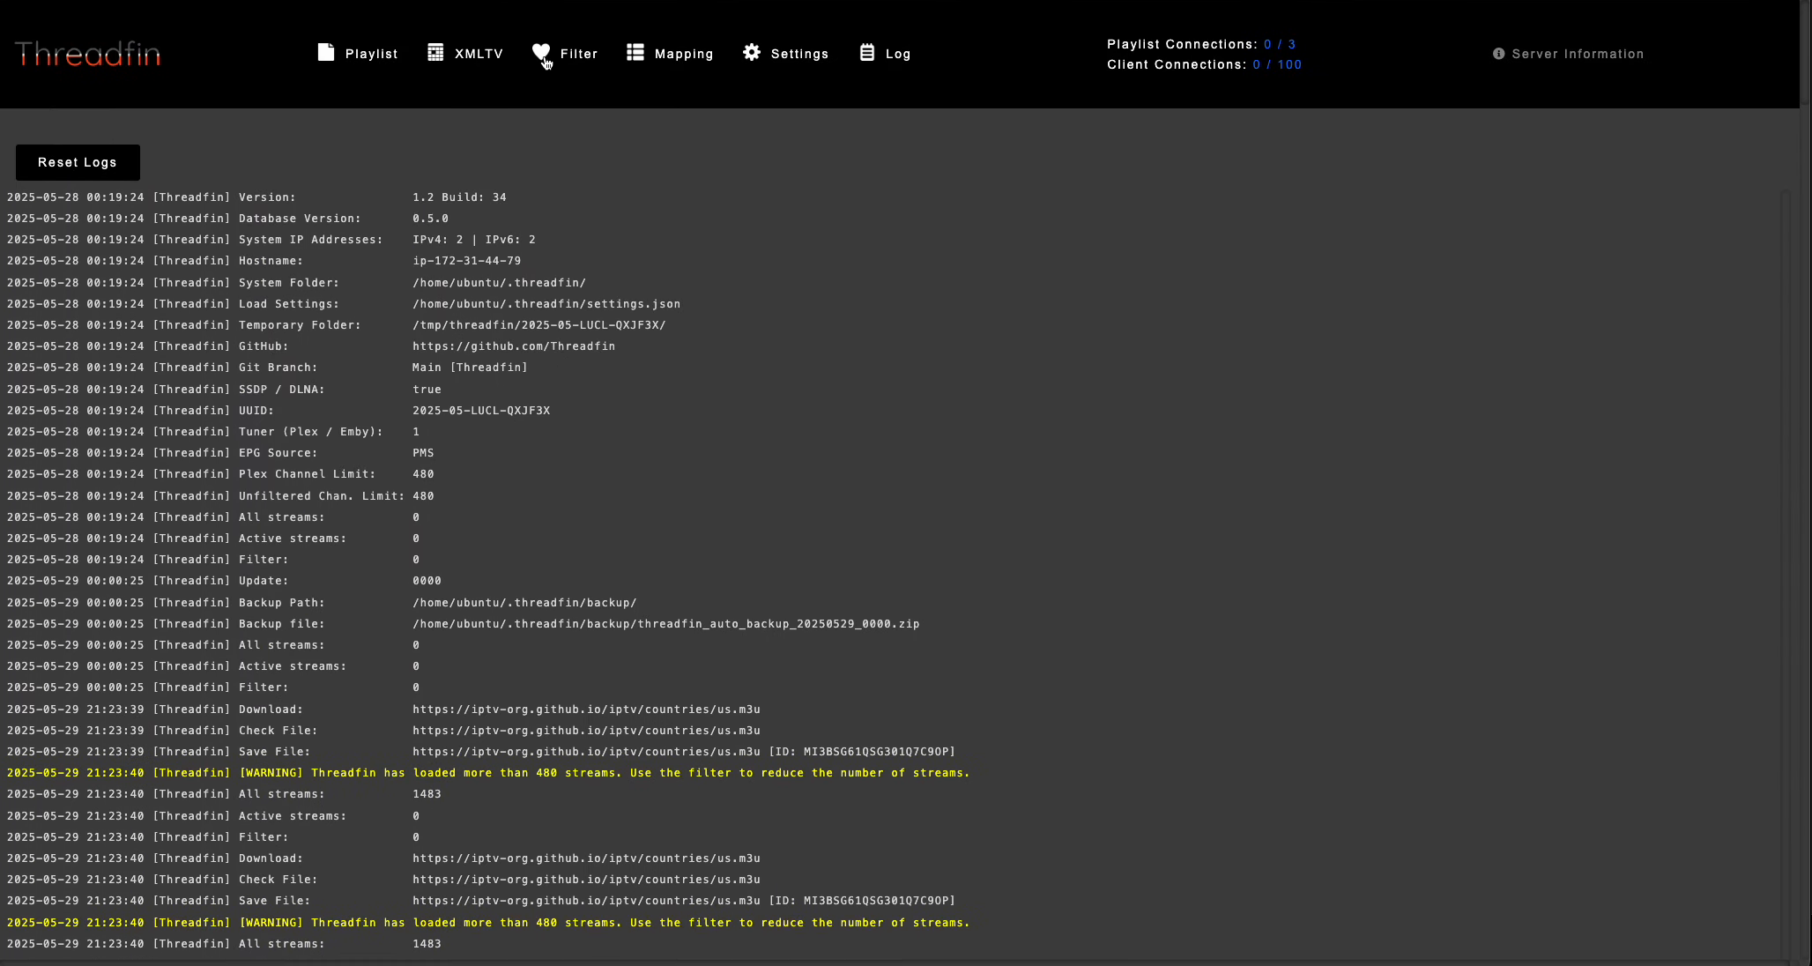
View the stream filter page and return to the playlist overview.
{"action": "left_click", "coordinate": [545, 60]}
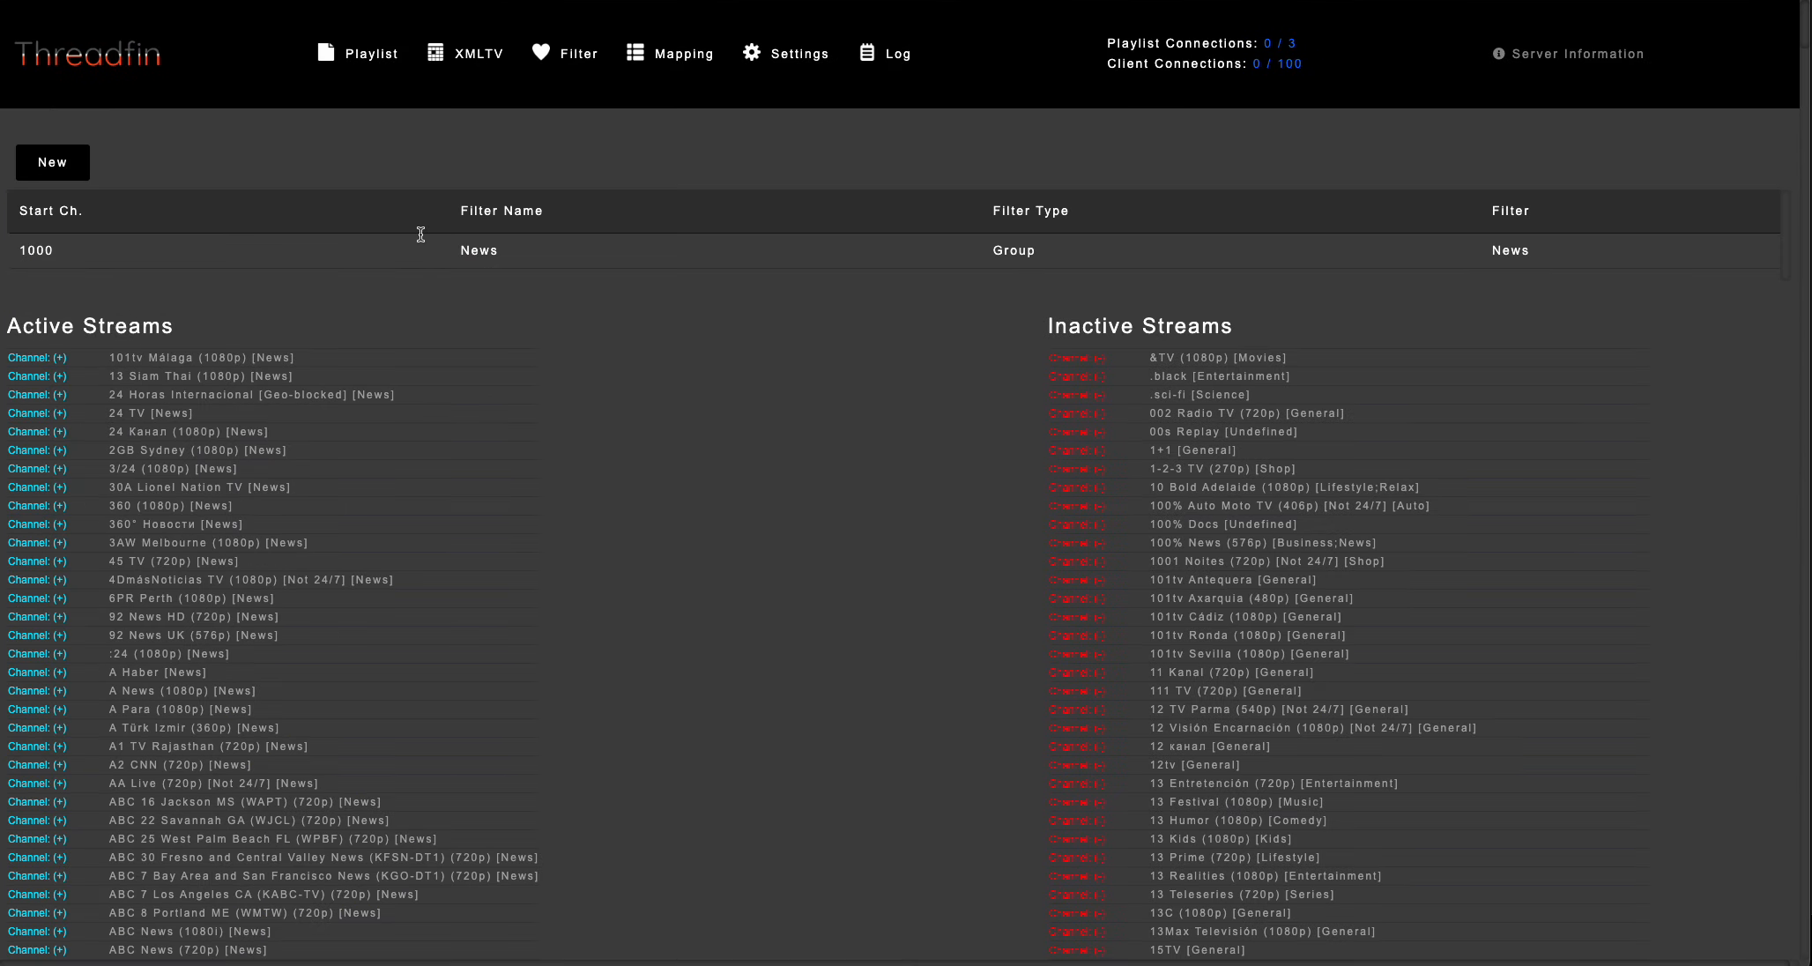
{"action": "left_click", "coordinate": [371, 55]}
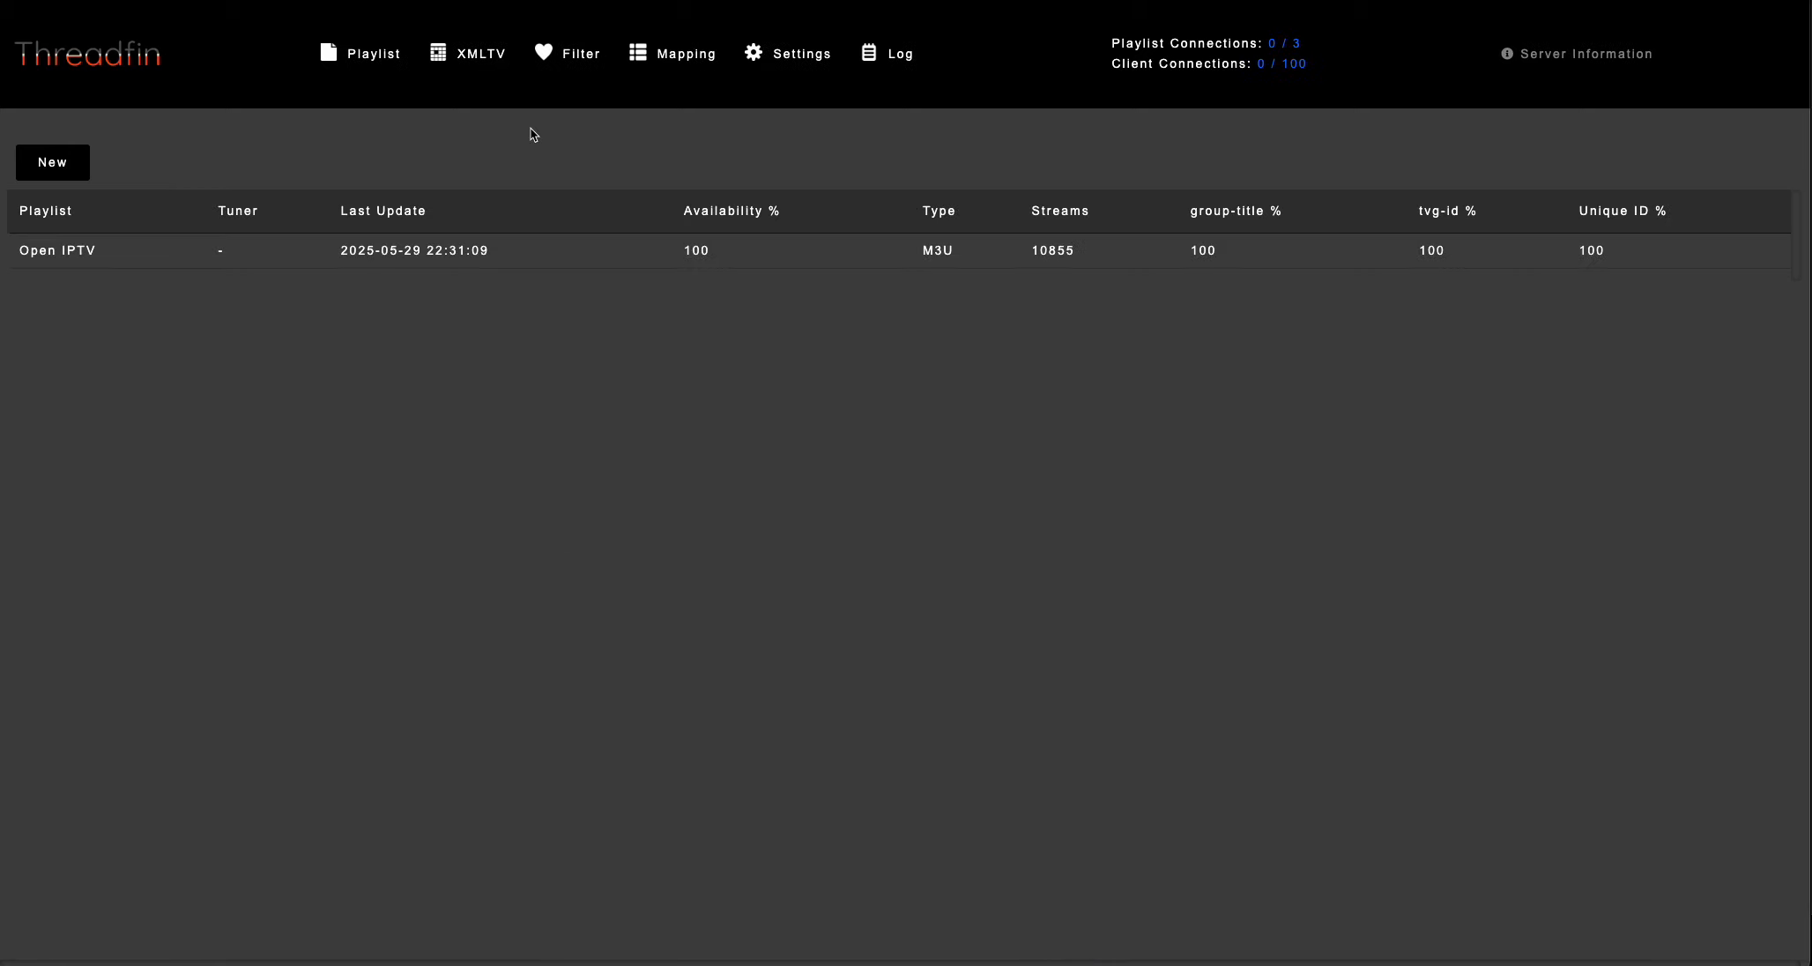